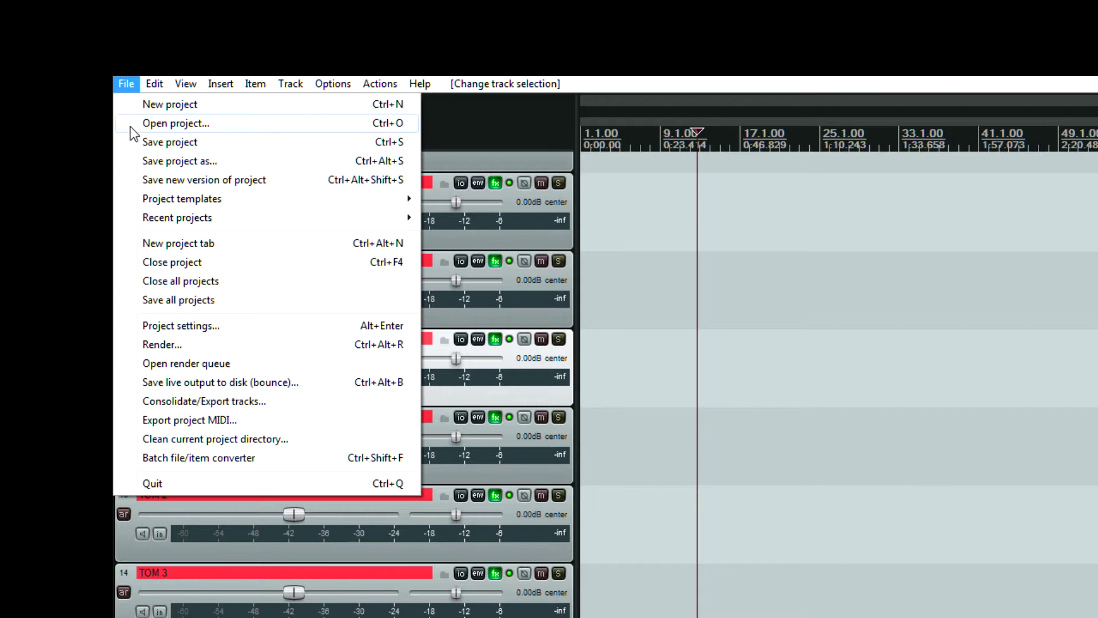
Start saving the project under a new name, and cancel without saving
left_click(141, 157)
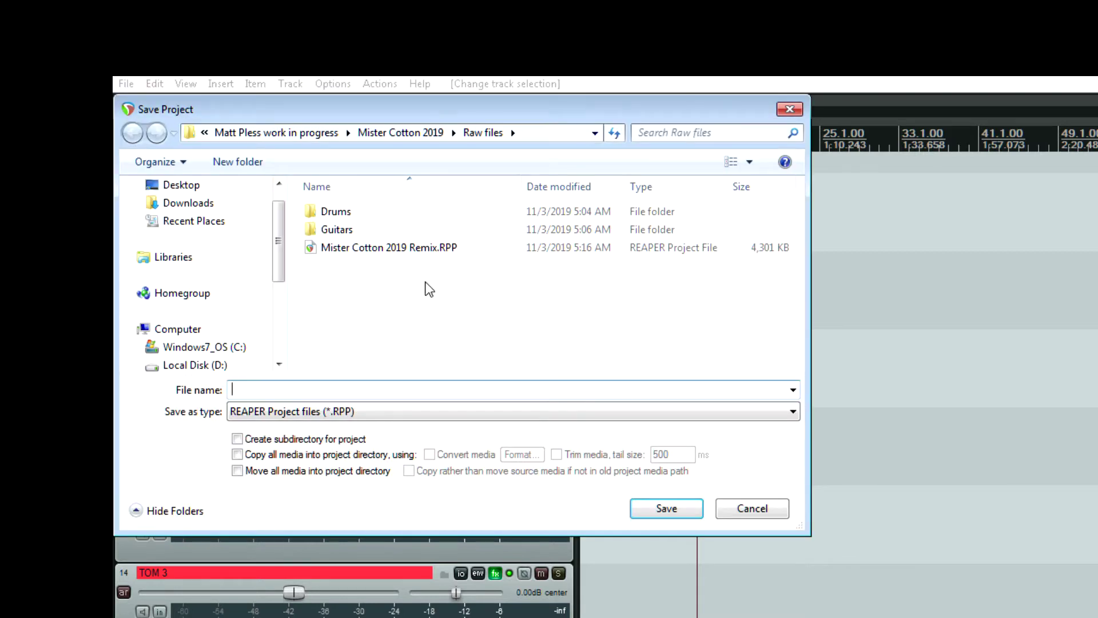
left_click(752, 508)
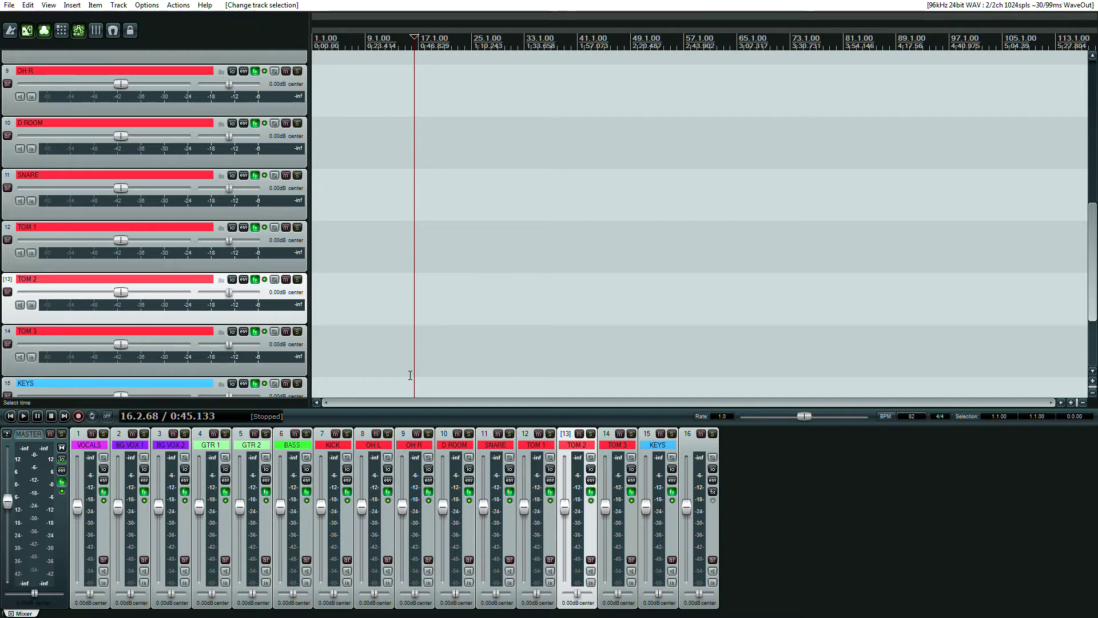
Open the VOCALS track's effects chain and set the RX Spectral De-noise quality to D (Best)
left_click(103, 492)
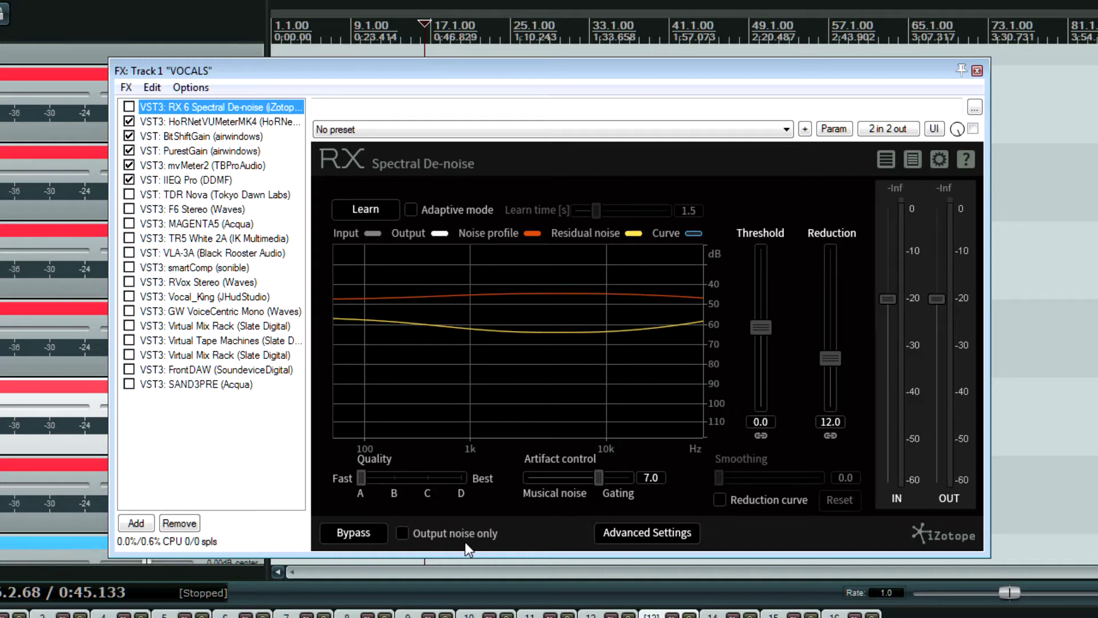
left_click_drag(361, 480, 461, 484)
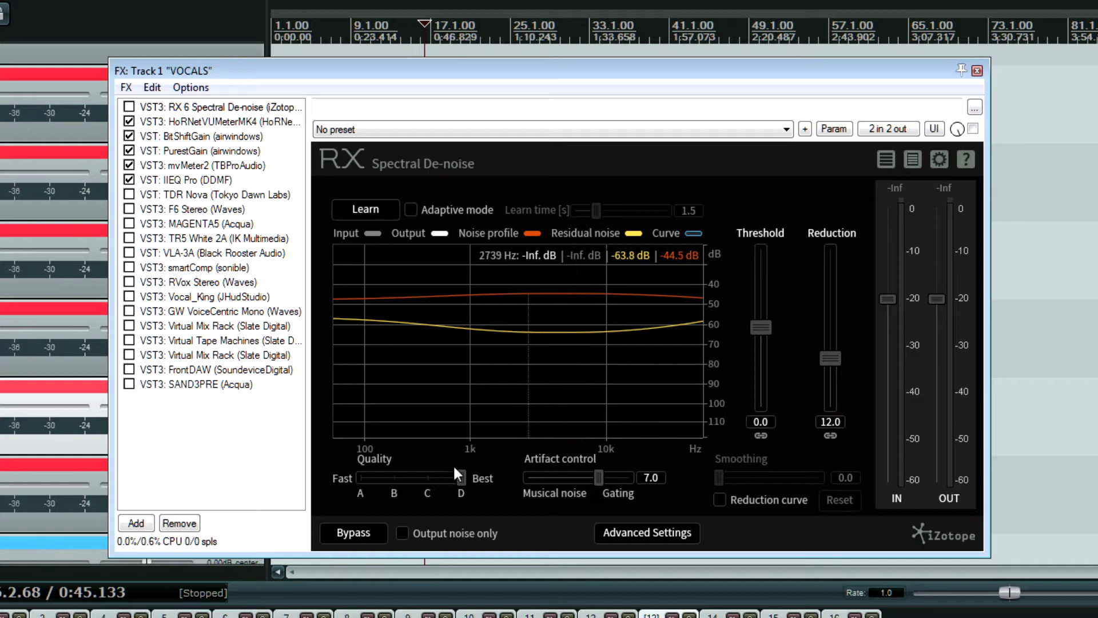
left_click_drag(461, 477, 497, 496)
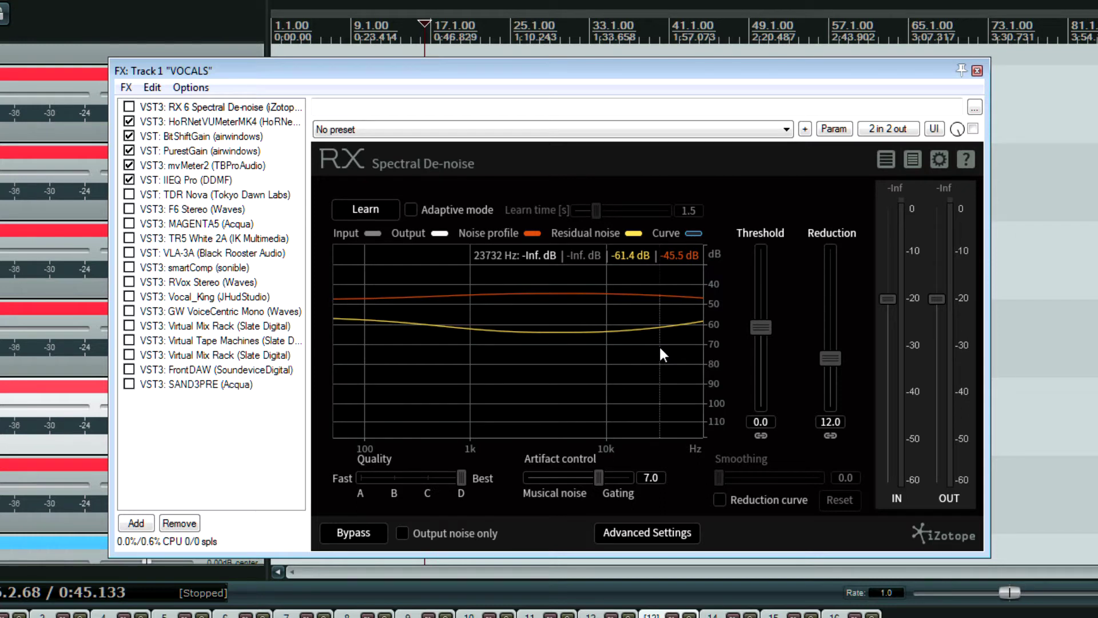
Review the plug-ins in the VOCALS effects chain one by one, from HoRNet VU Meter through SAND3PRE, and close the chain
left_click(237, 121)
left_click_drag(347, 71, 359, 381)
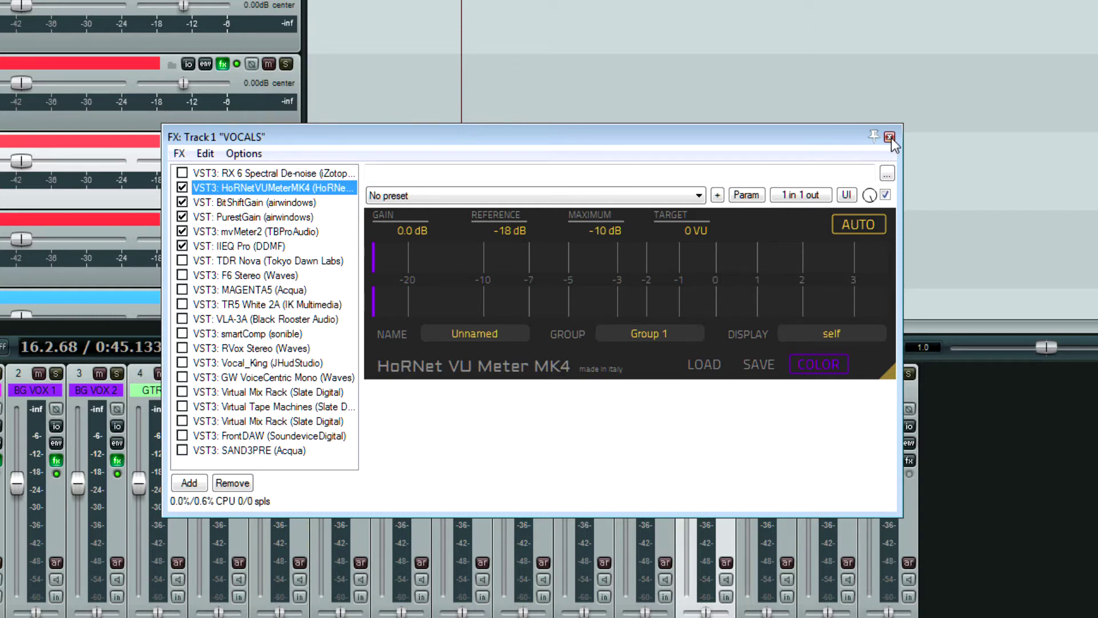
key("Down")
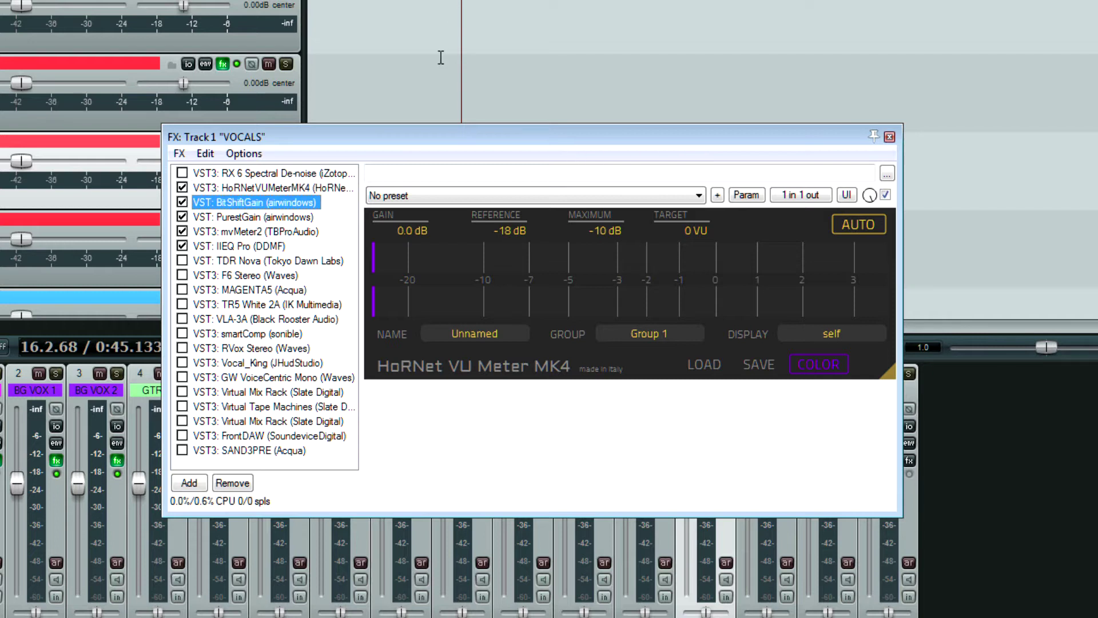
key("Down")
key("Down")
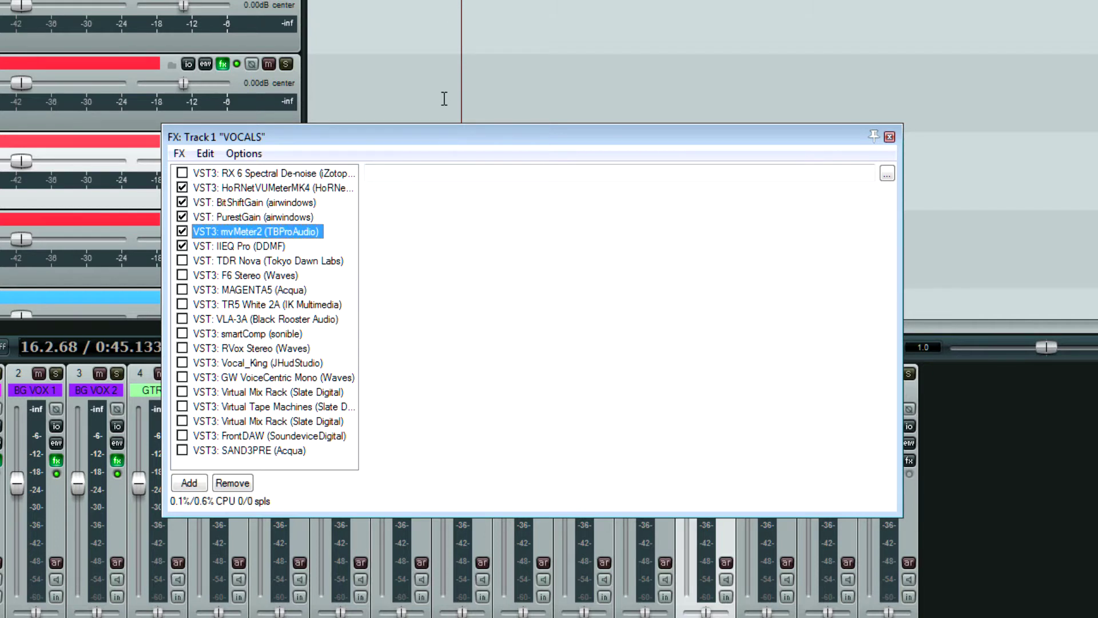
key("Down")
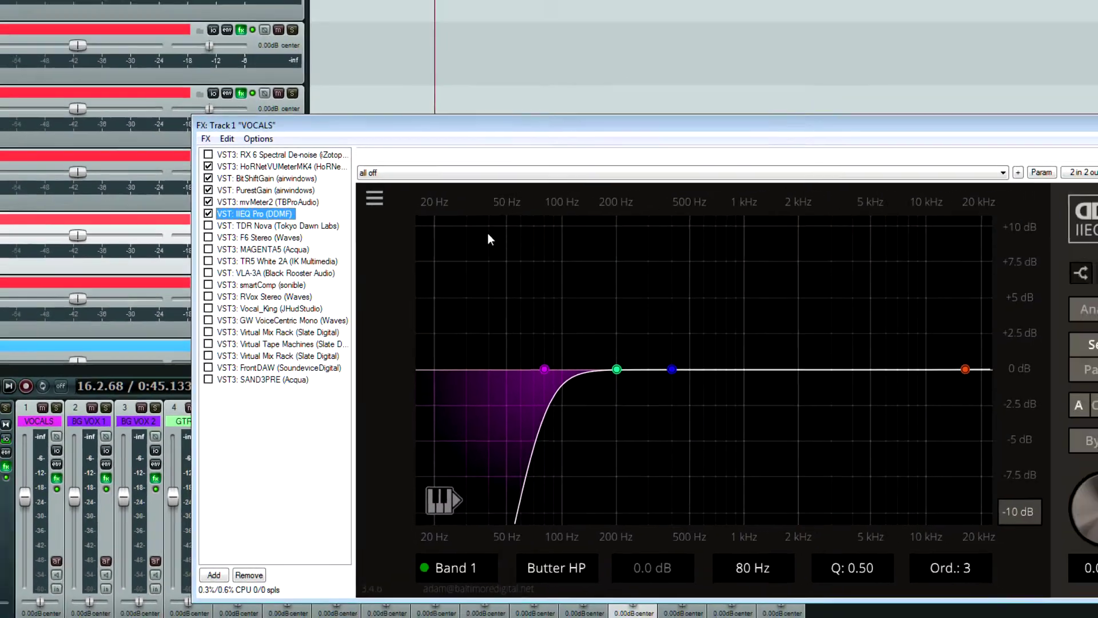
key("Down")
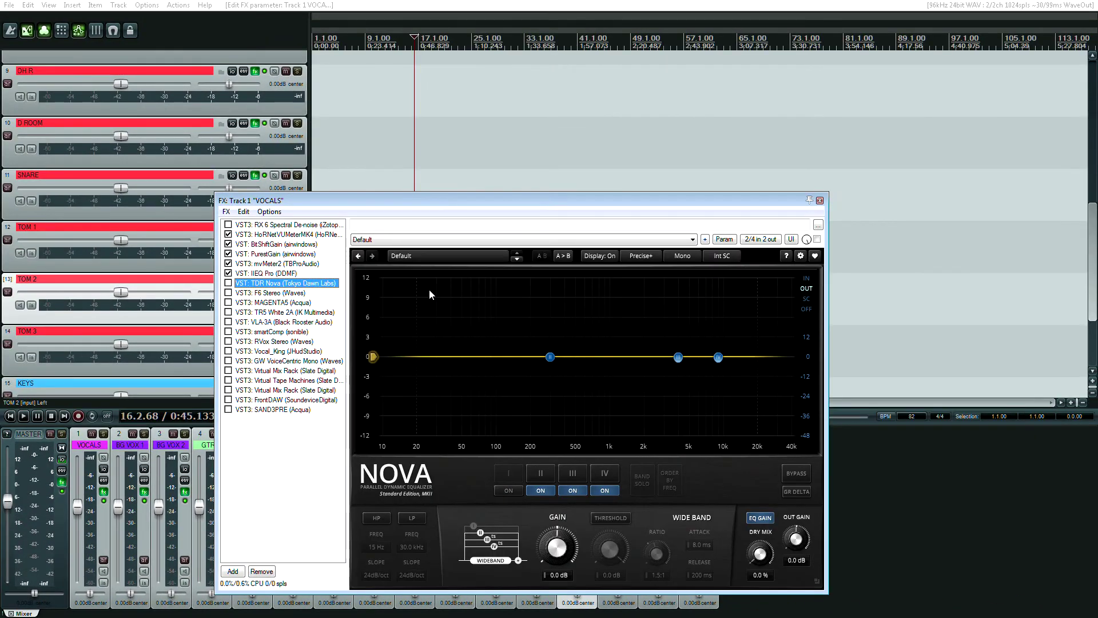
key("Down")
key("Down")
key("Down")
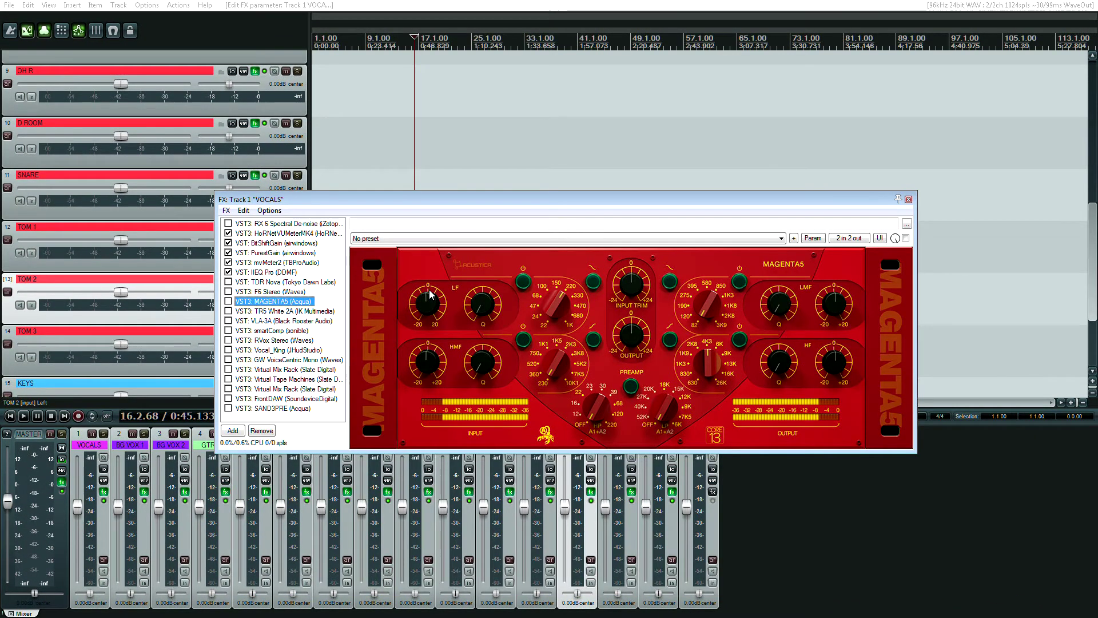
key("Down")
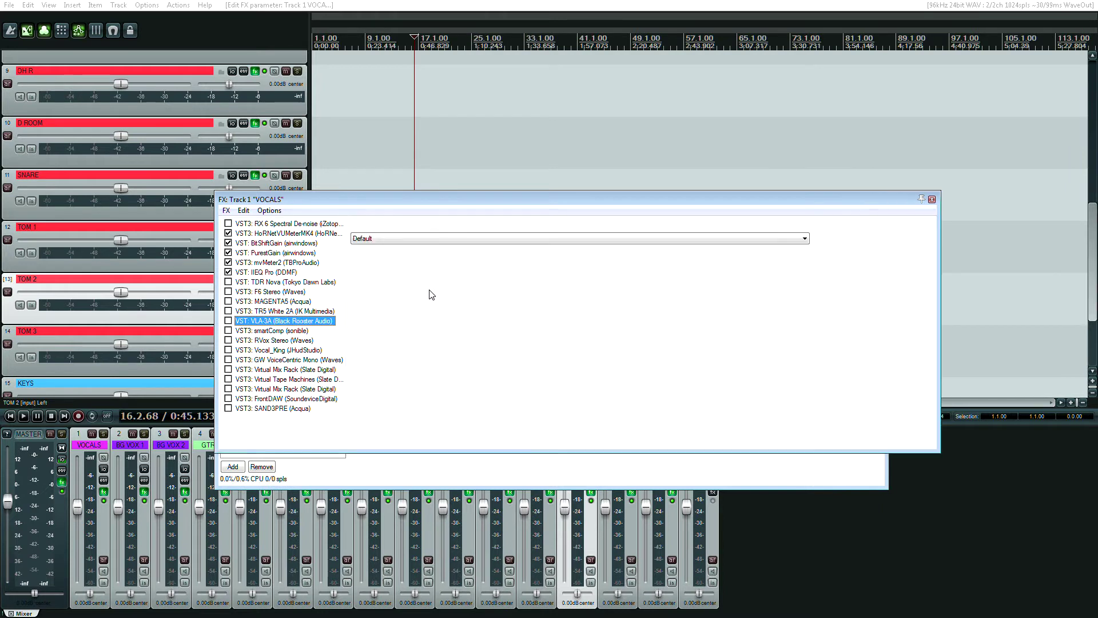
key("Down")
key("Down")
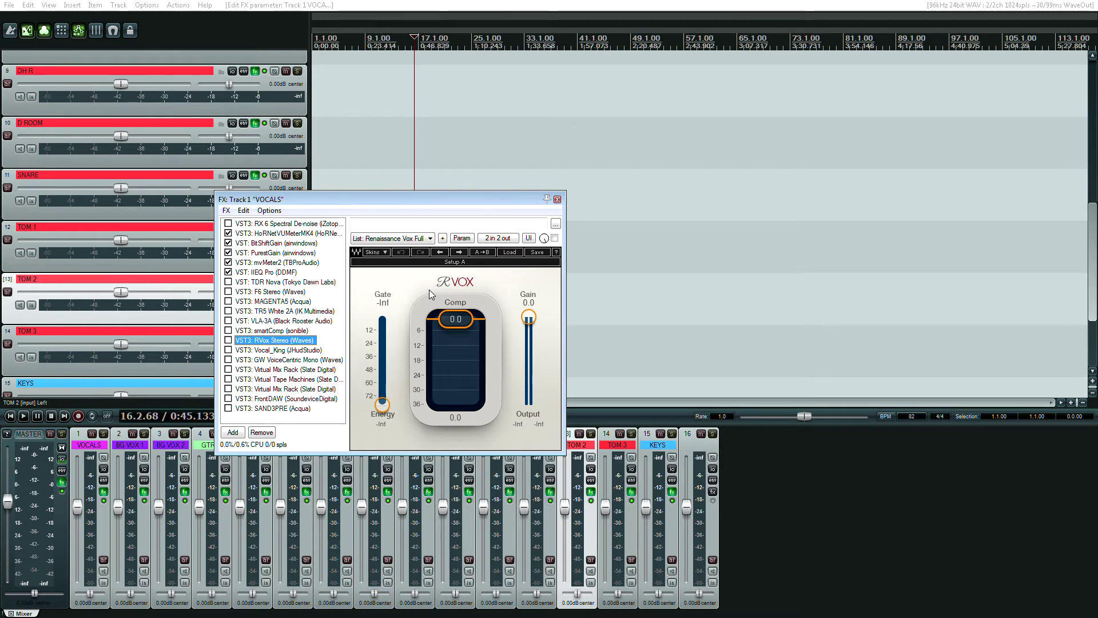
key("Down")
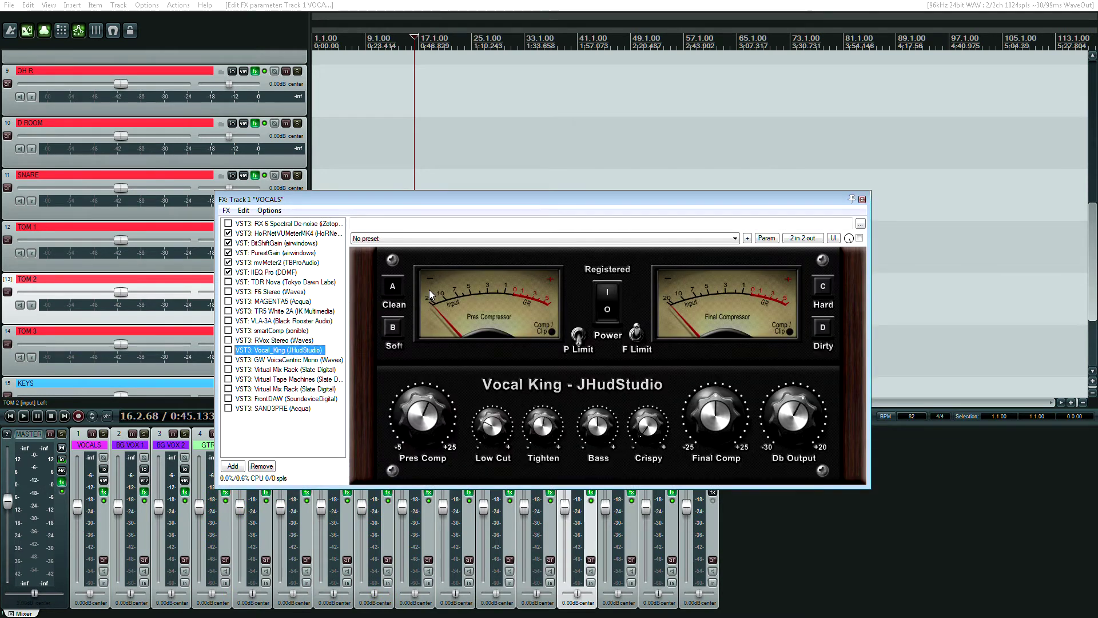
key("Down")
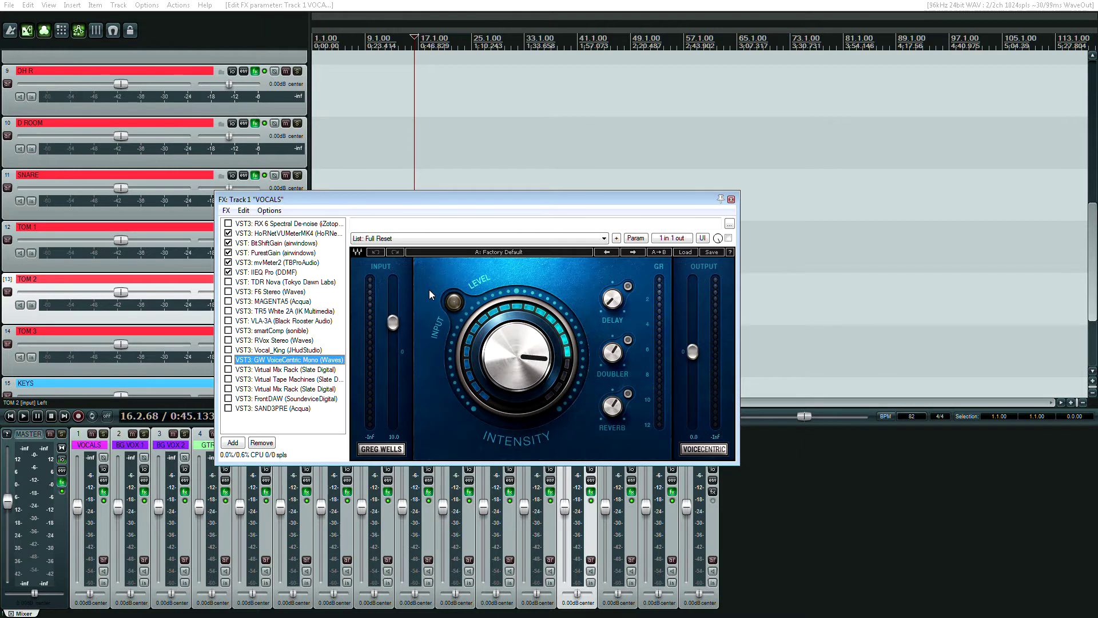
key("Down")
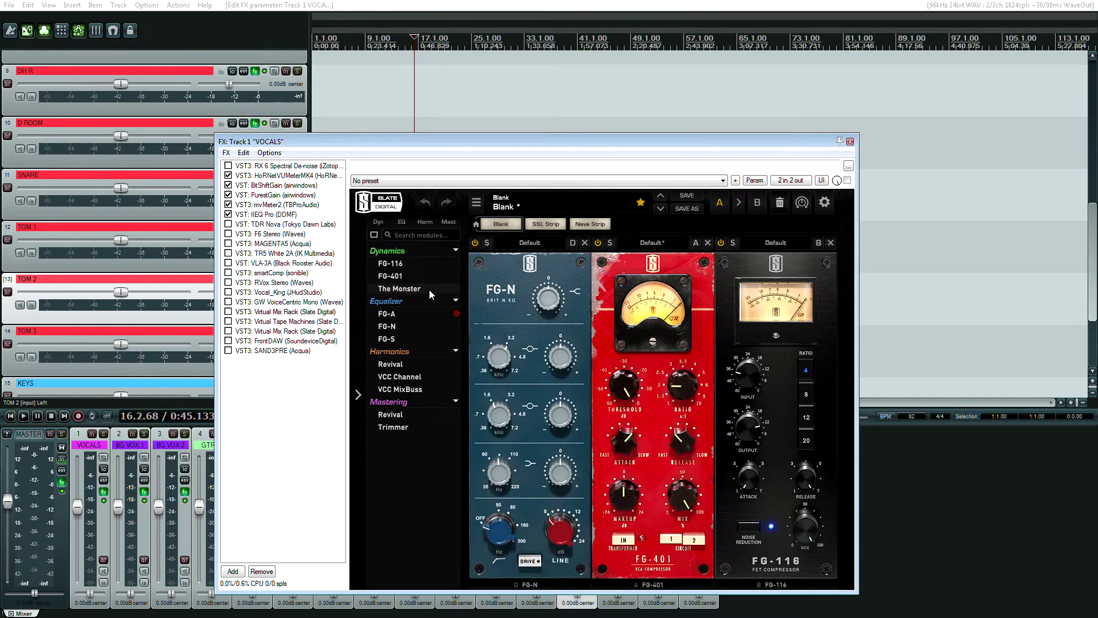
key("Down")
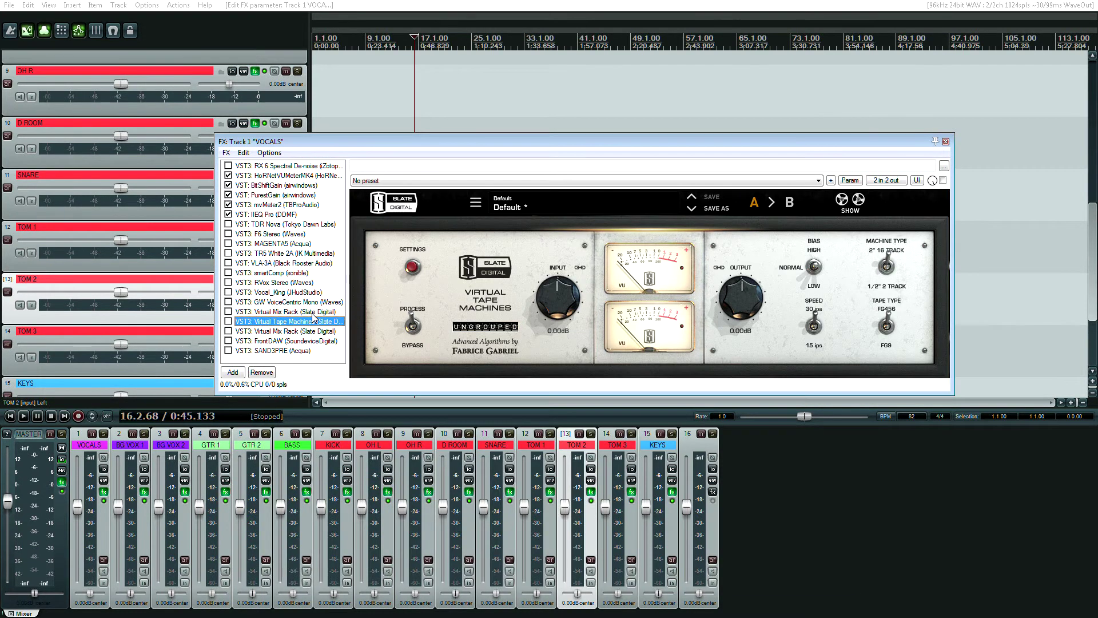
key("Down")
key("Down")
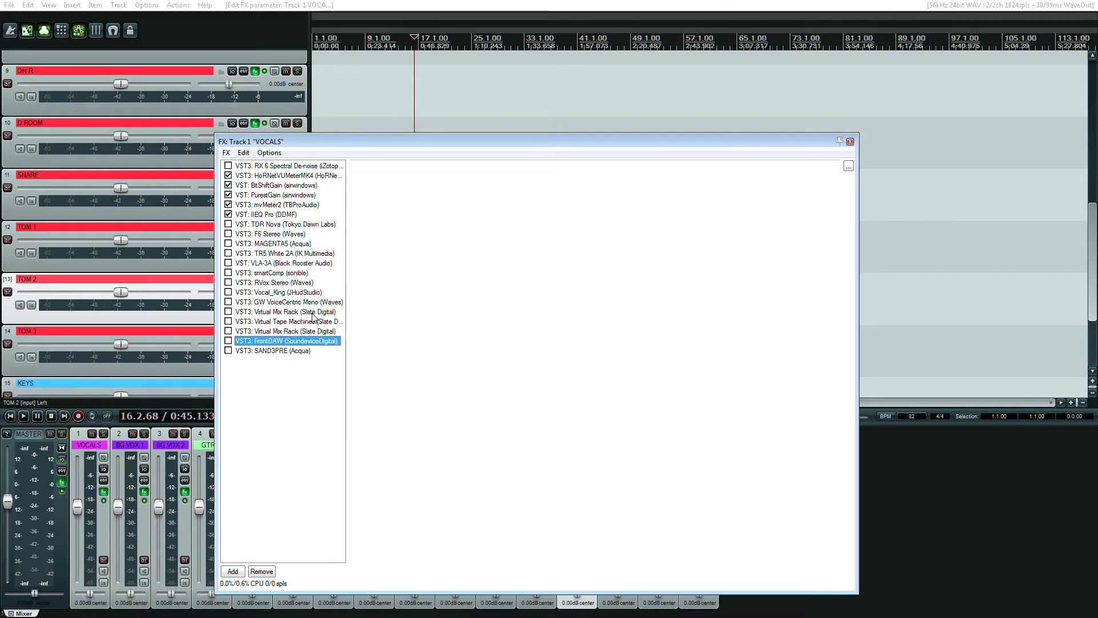
key("Down")
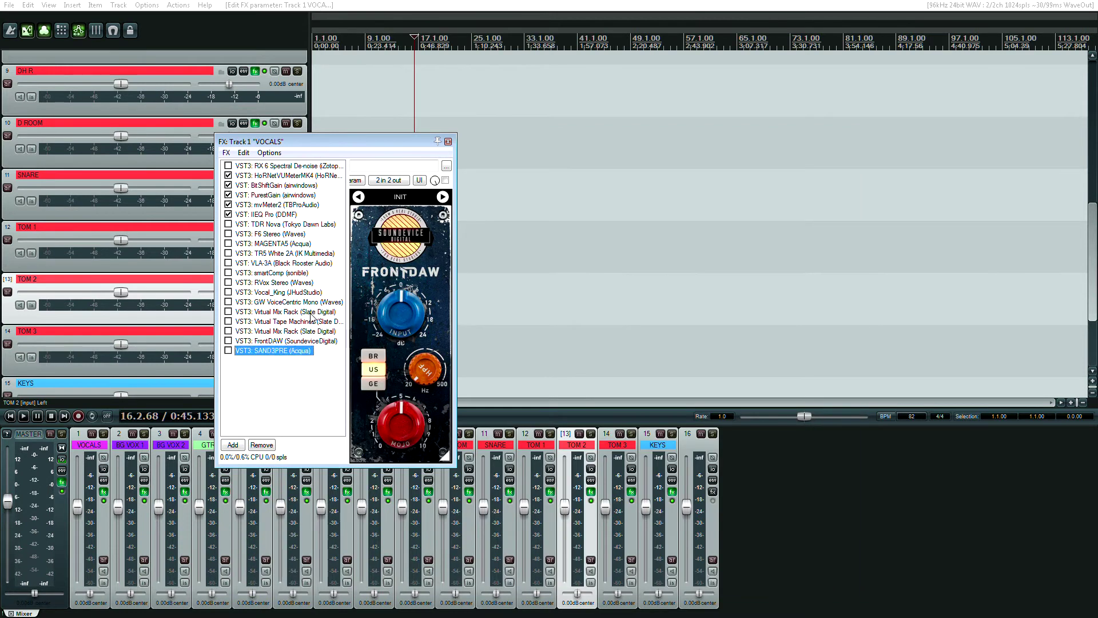
left_click(909, 141)
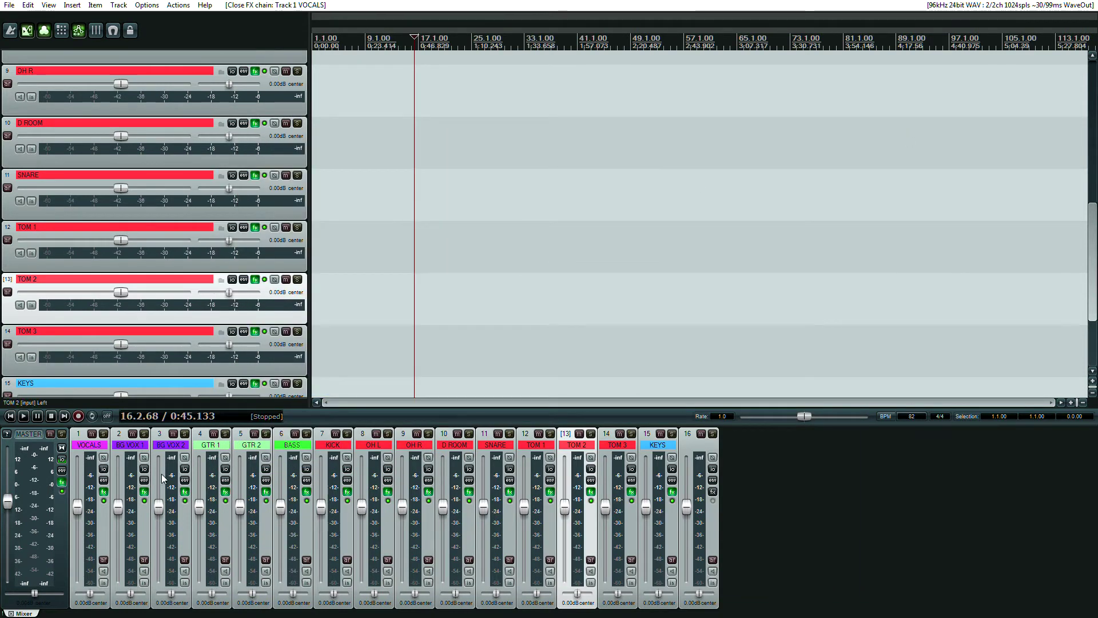
Open the BG VOX 1 effects chain, review its plug-ins one by one through SAND3PRE, and close it
left_click(145, 492)
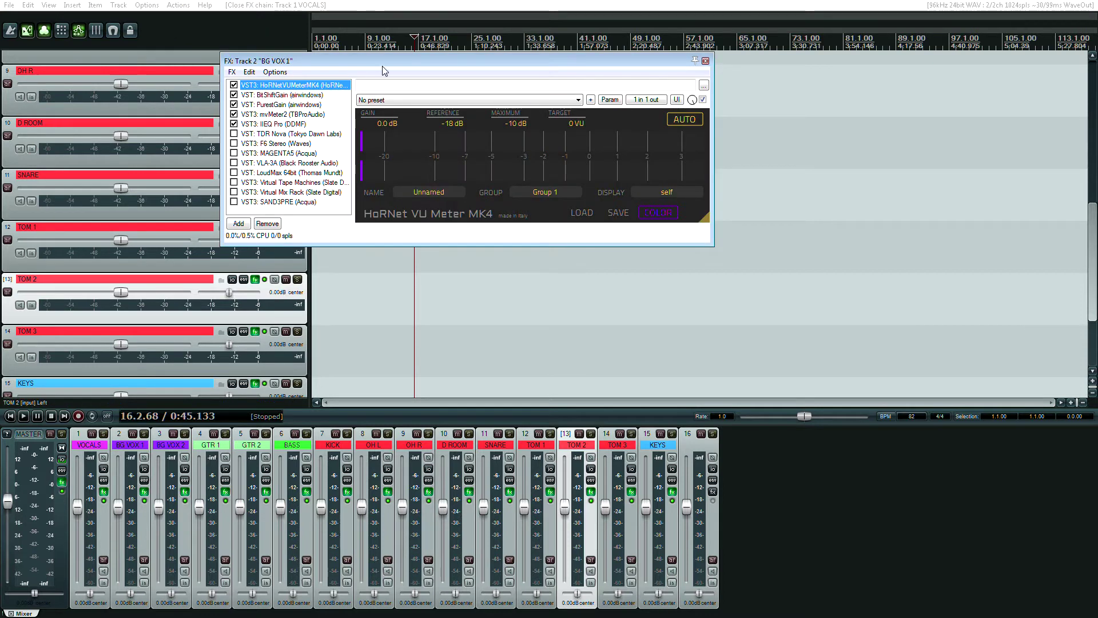
left_click(291, 95)
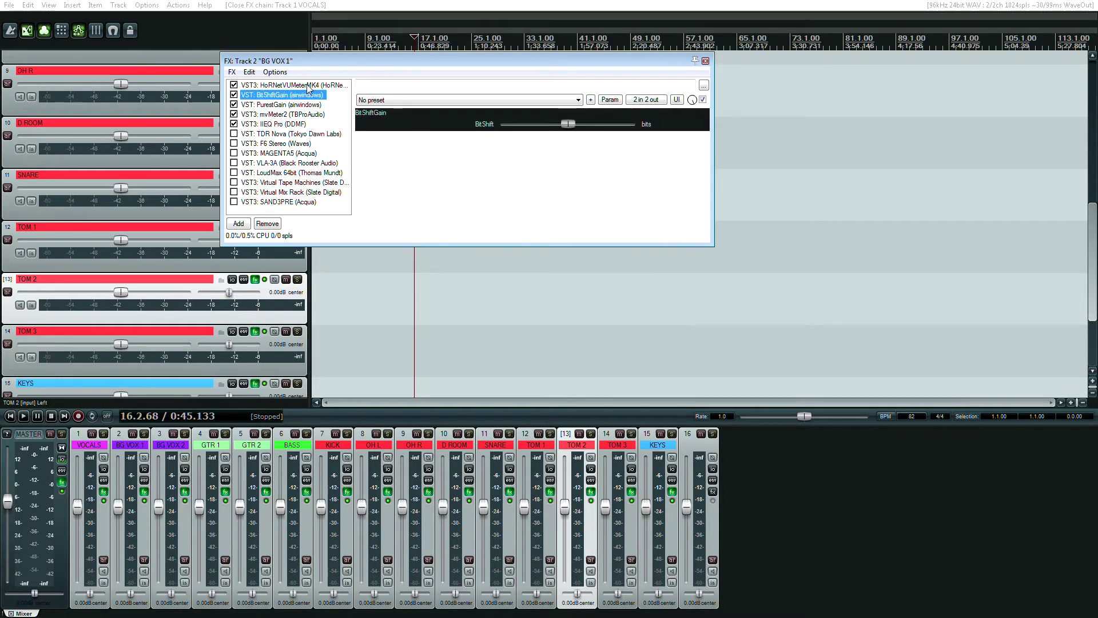
key("Down")
key("Down")
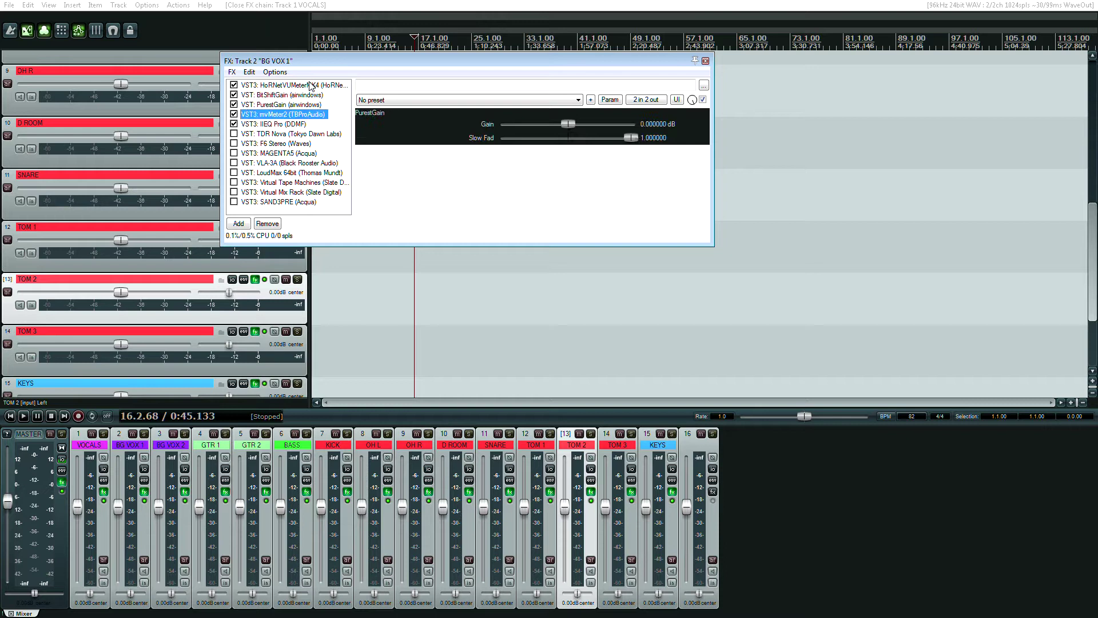
key("Down")
key("Down")
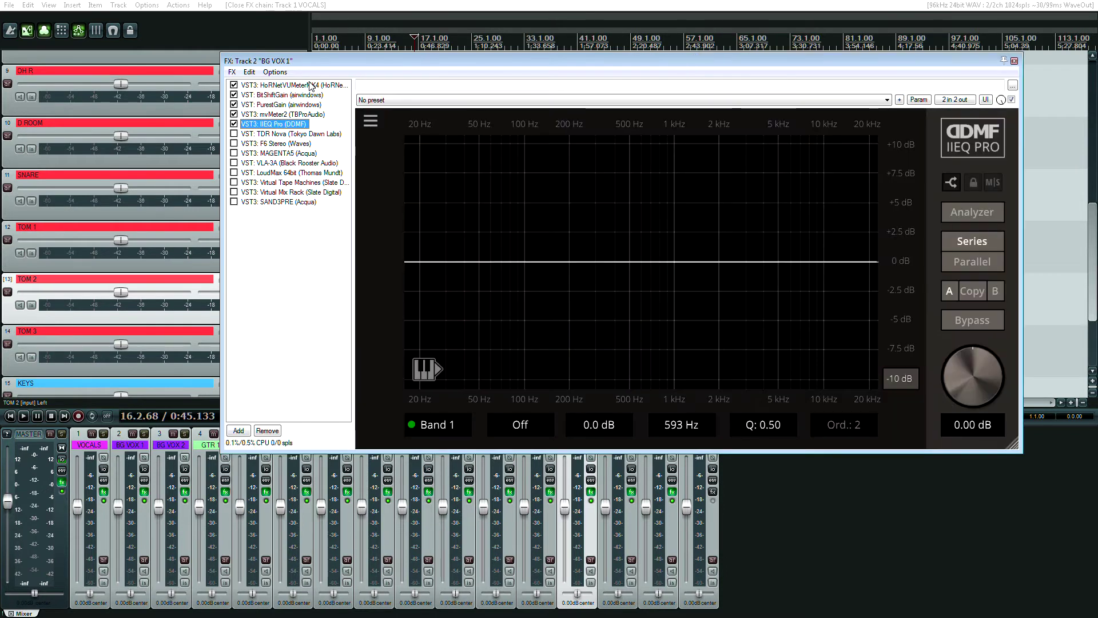
key("Down")
key("Down")
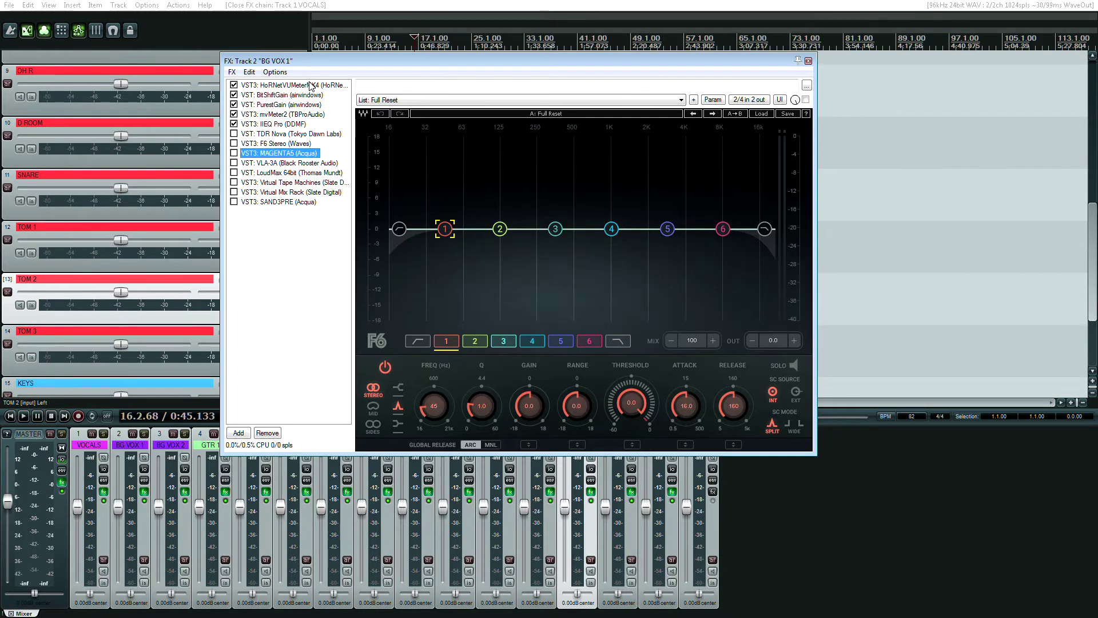
key("Down")
key("Down")
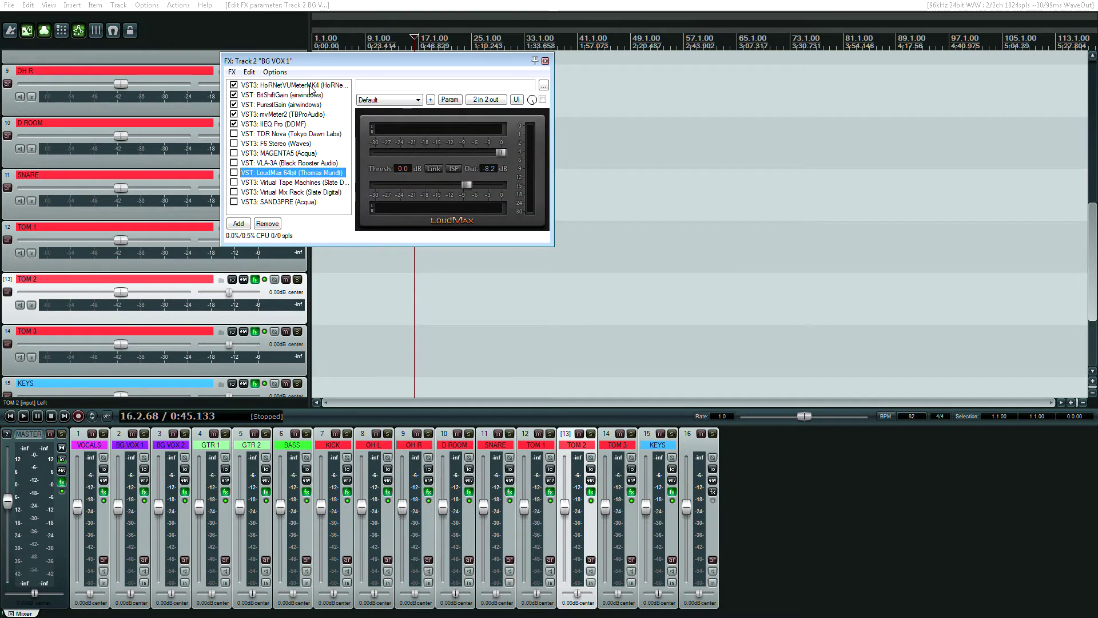
key("Down")
key("Down")
key("Down")
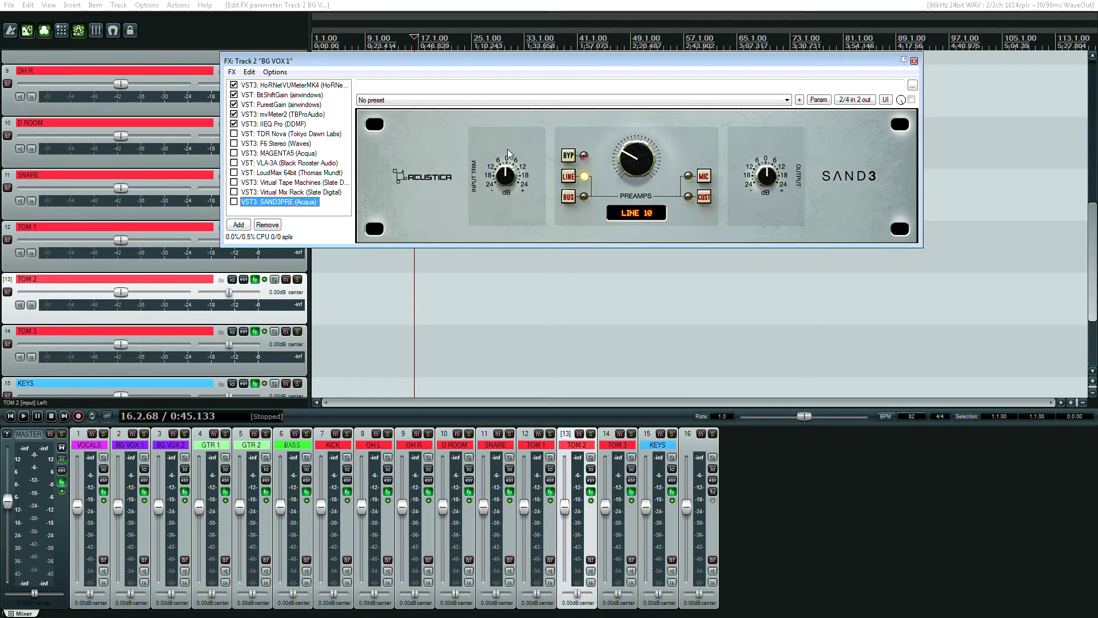
left_click(914, 60)
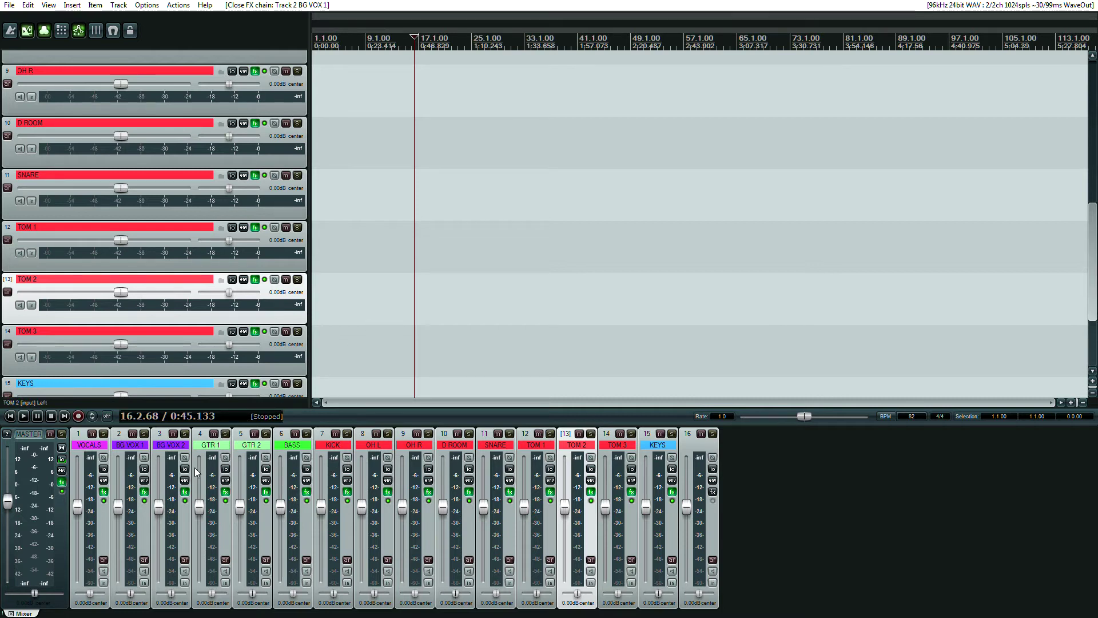
Examine Virtual Tape Machines, Virtual Mix Rack and HoRNet VU Meter in the BG VOX 2 effects chain, and close it
left_click(185, 492)
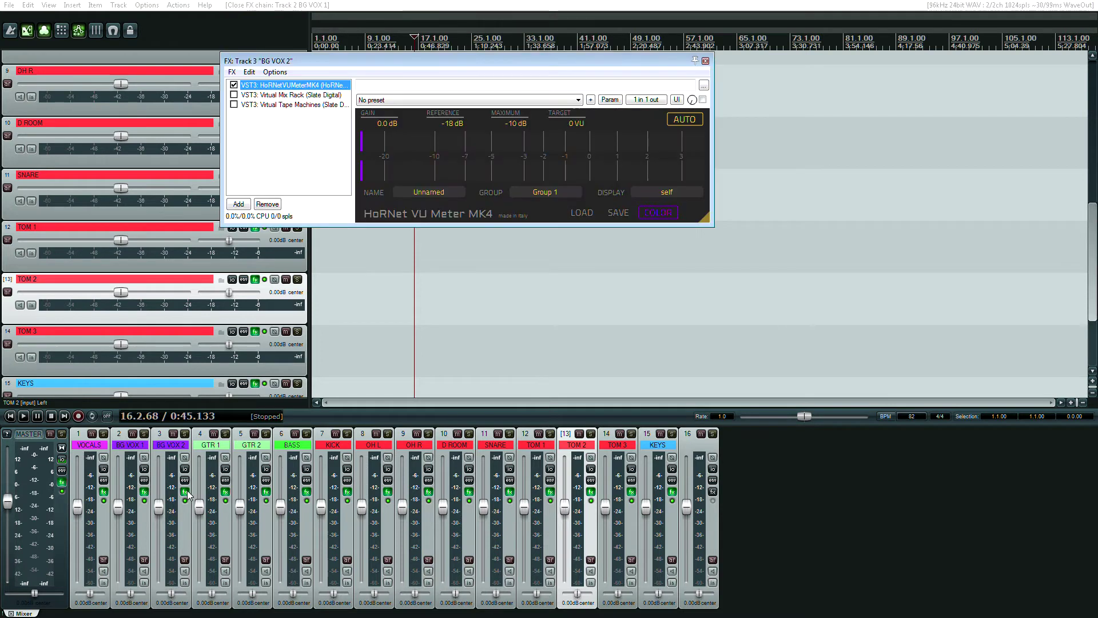
left_click(298, 105)
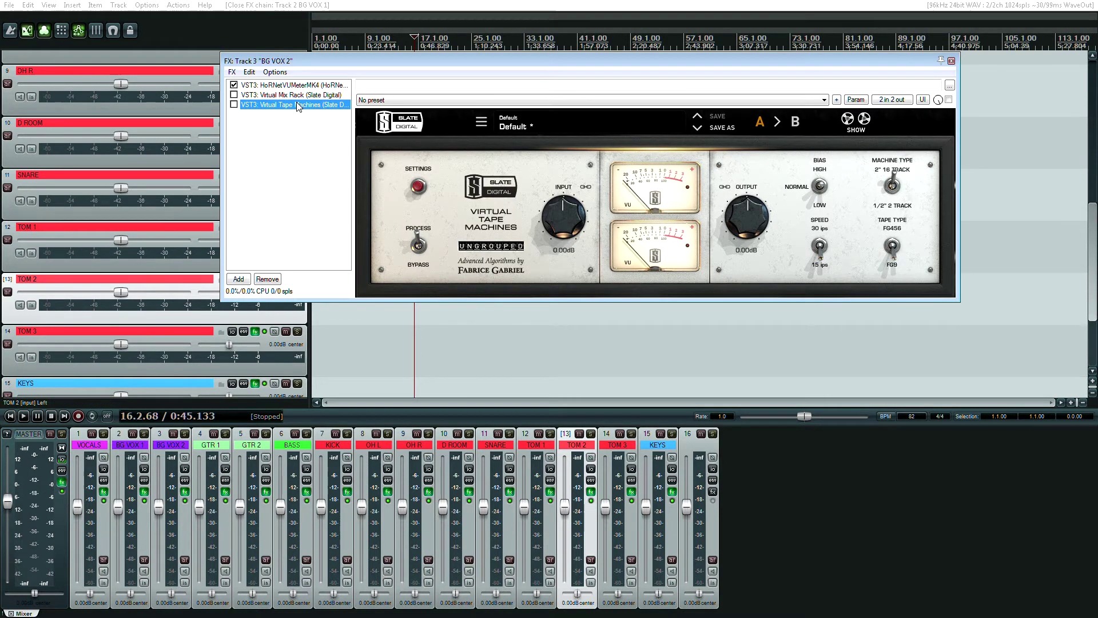
key("Up")
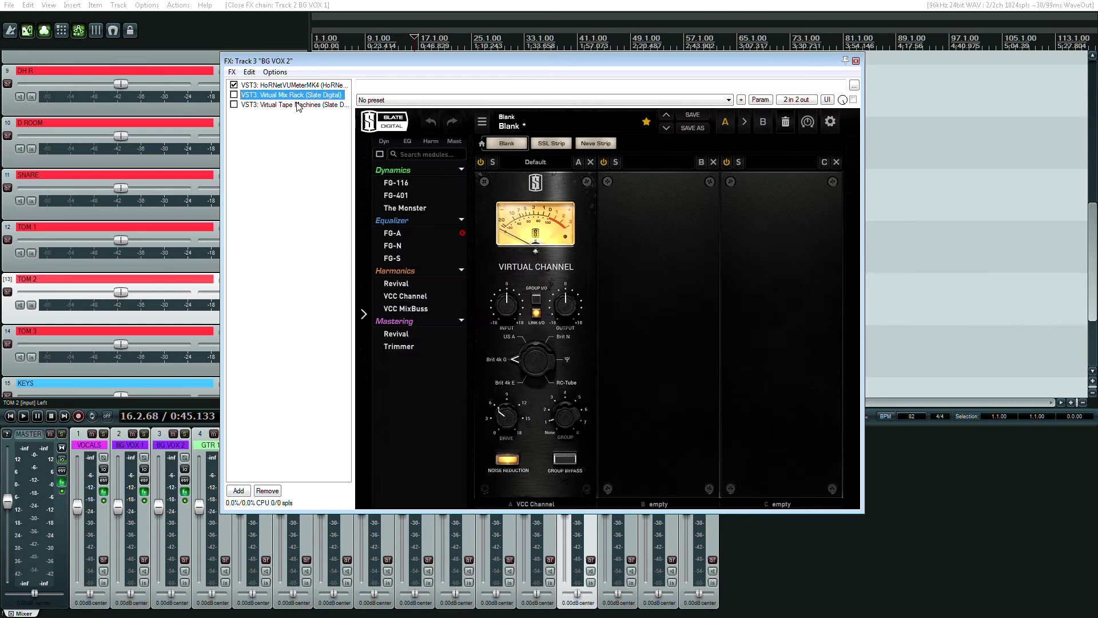
key("Up")
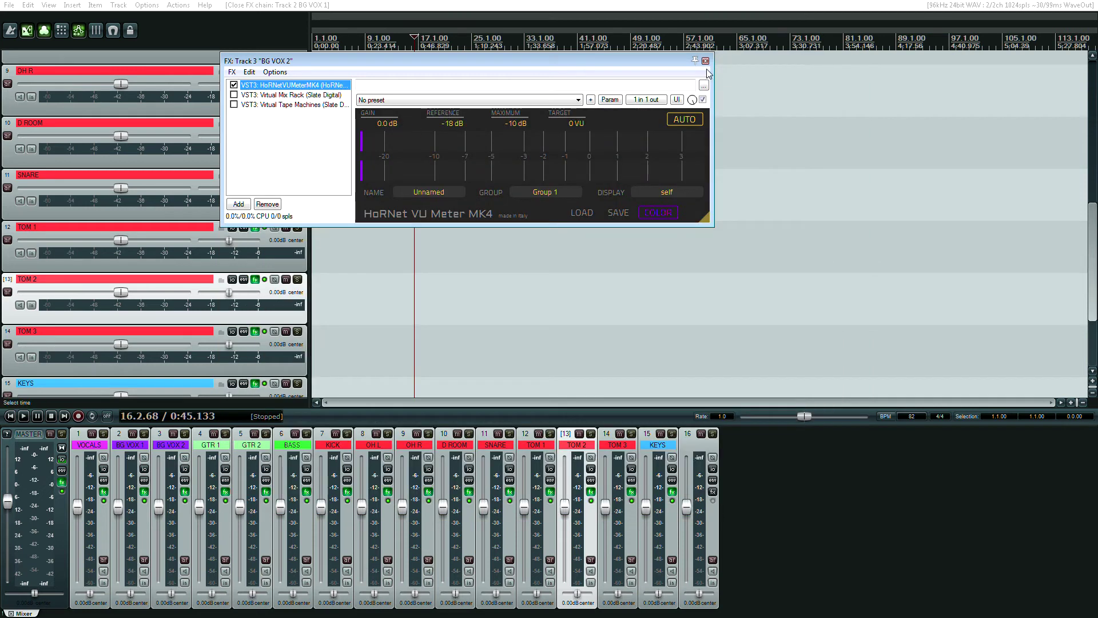
left_click(706, 61)
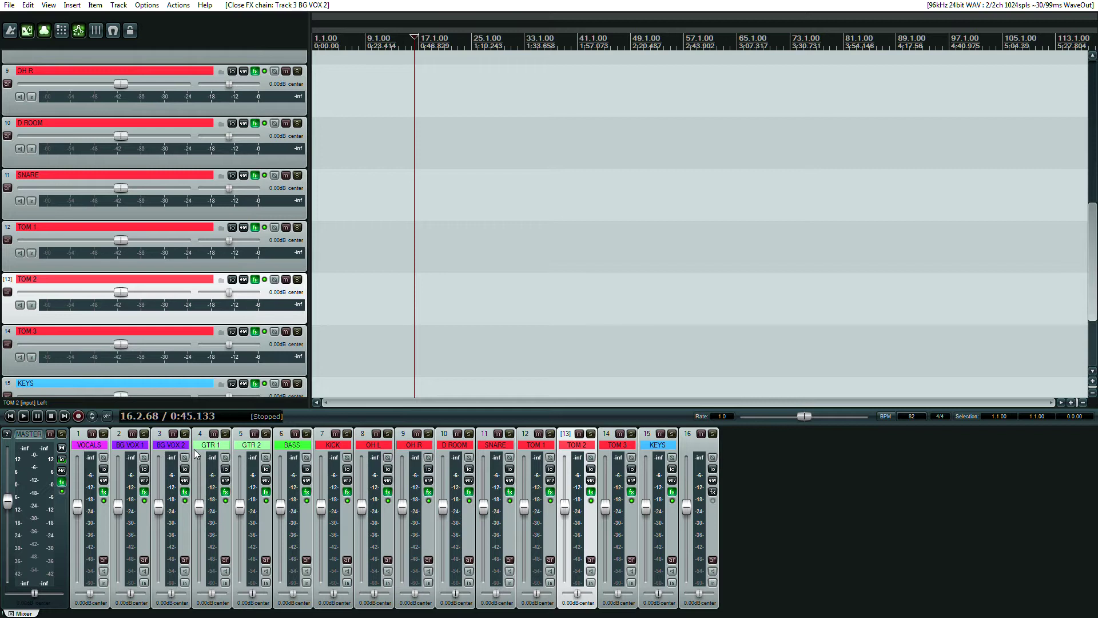
left_click(132, 453)
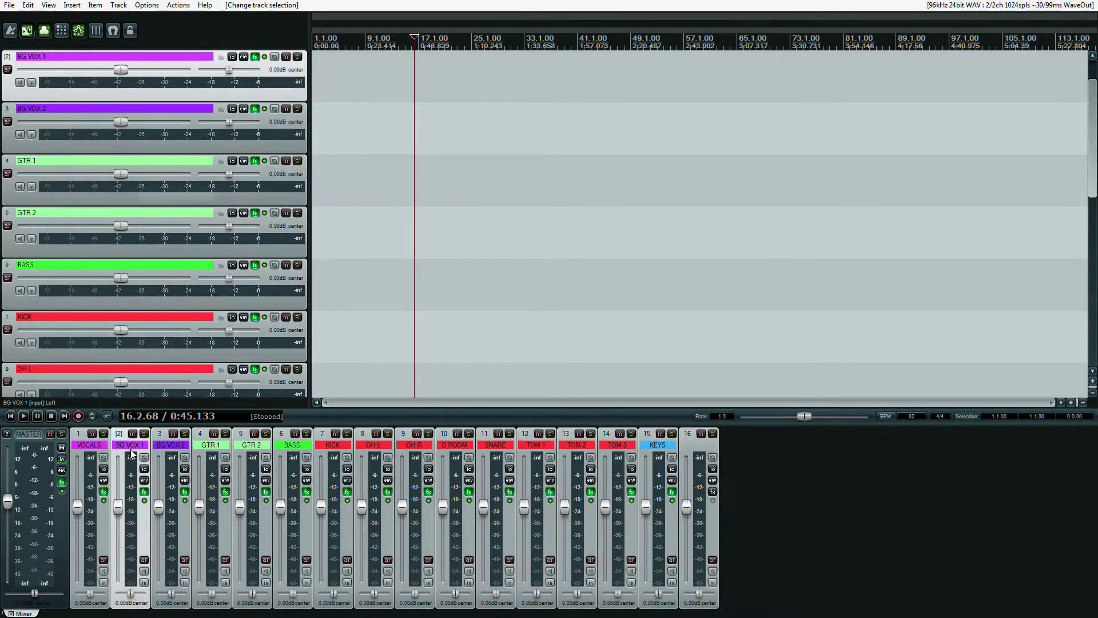
right_click(133, 110)
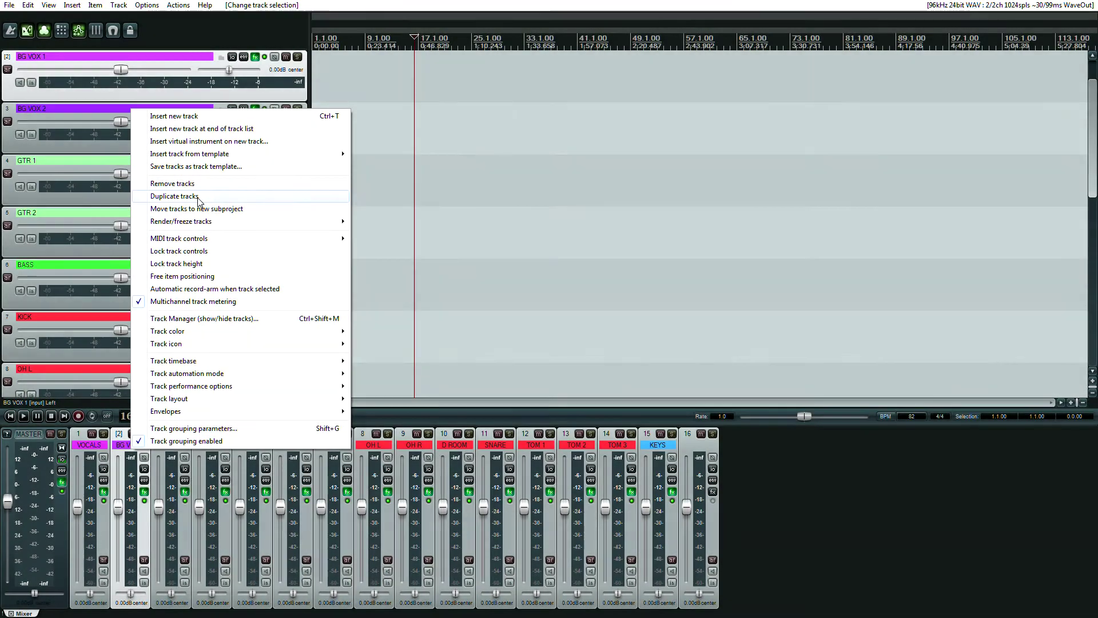
left_click(536, 272)
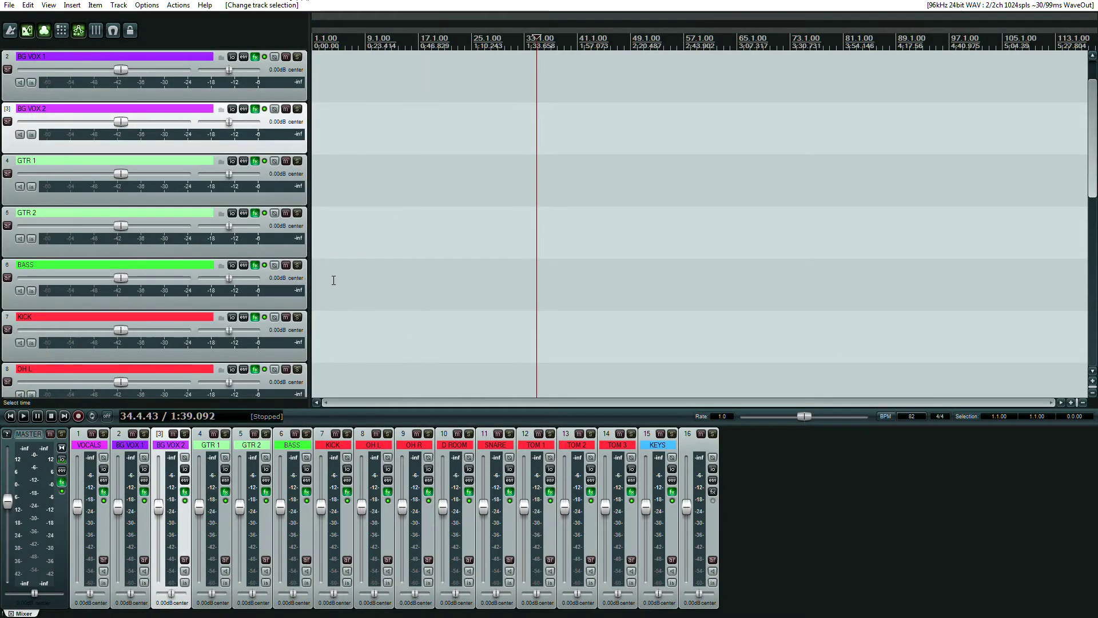
Duplicate the BG VOX 2 track and rename the copy BG VOX 4
right_click(170, 452)
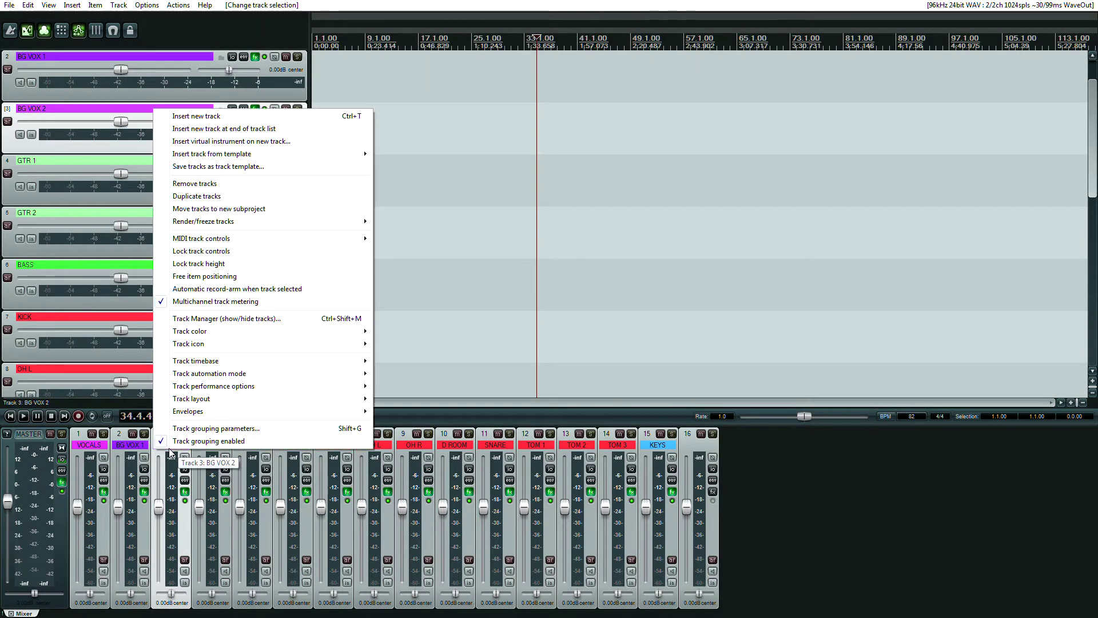
left_click(207, 198)
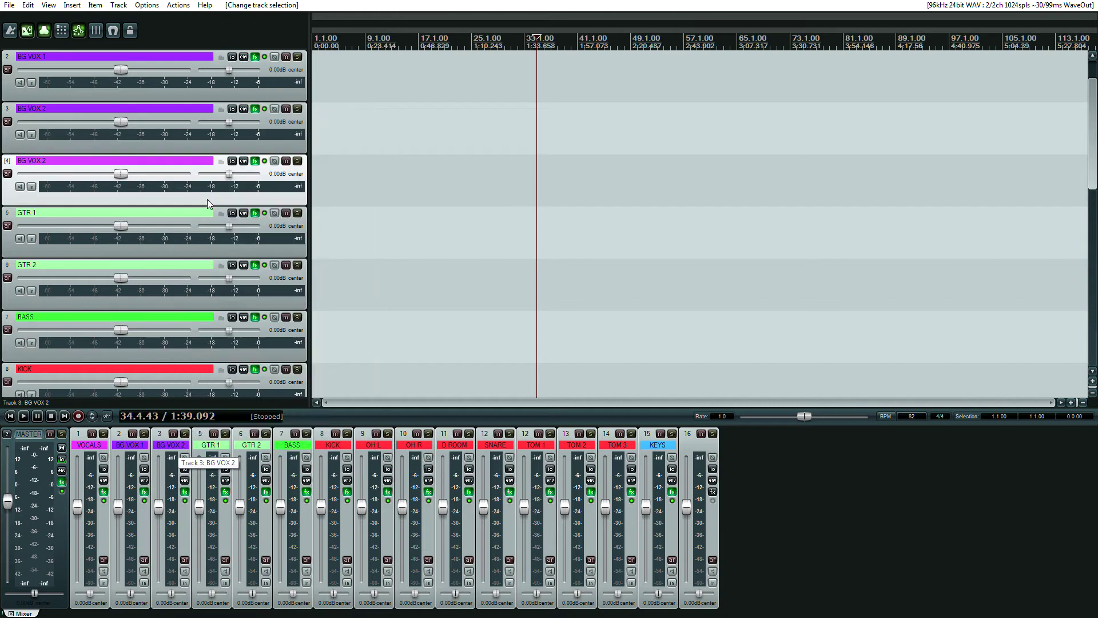
double_click(212, 445)
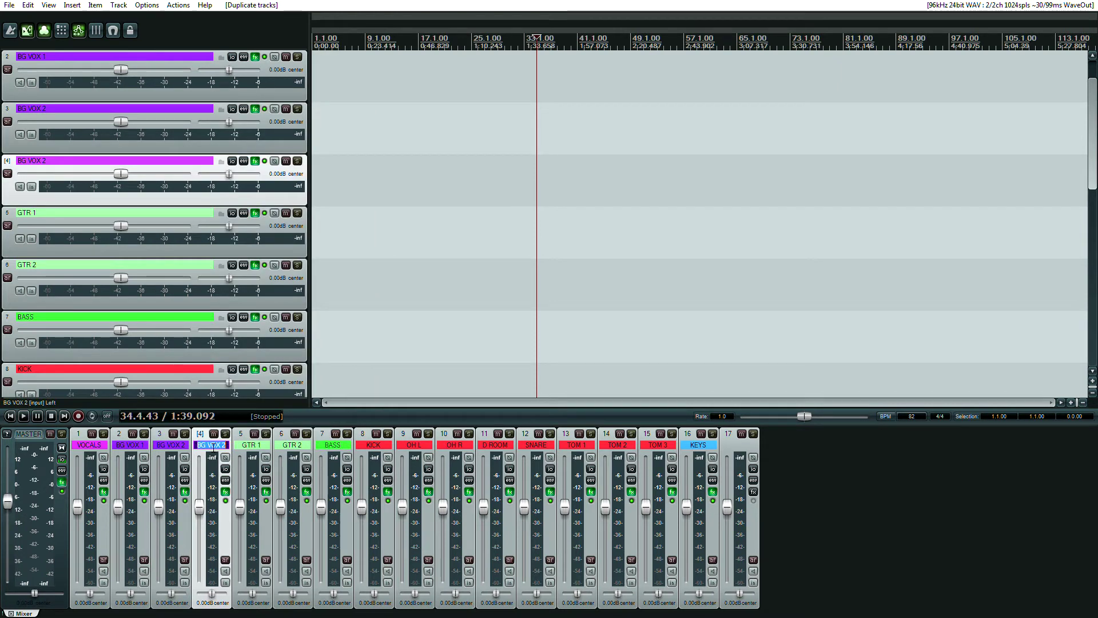
key("Return")
key("BackSpace")
type("4")
key("Return")
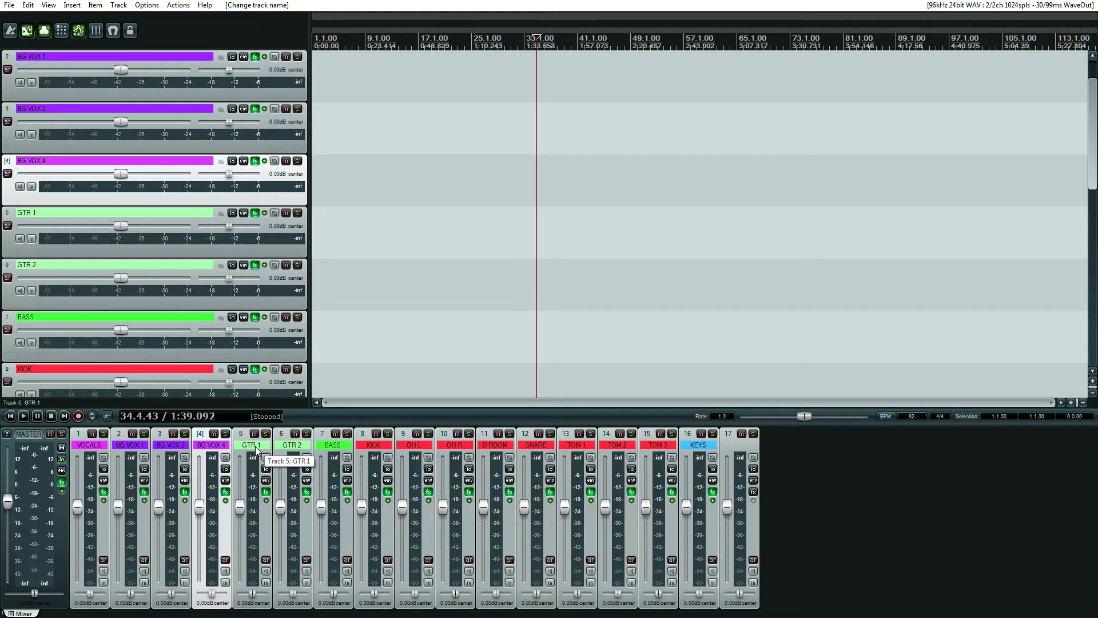
Delete the duplicated BG VOX 4 track
key("Delete")
left_click(533, 341)
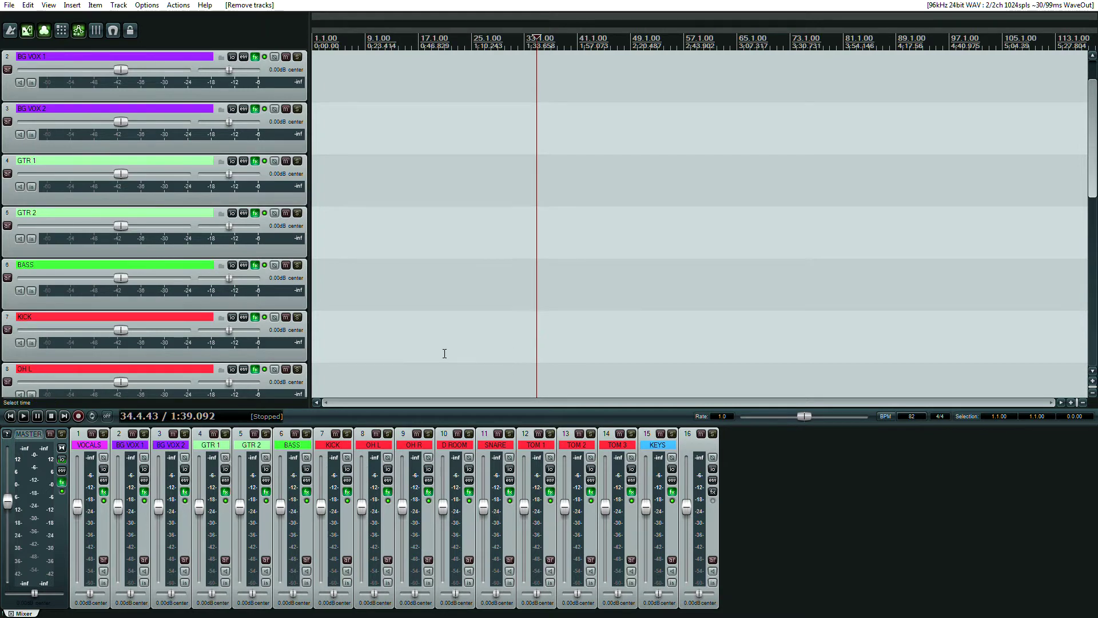
Open the GTR 1 effects chain and remove RX 6 Spectral De-noise from it
left_click(226, 493)
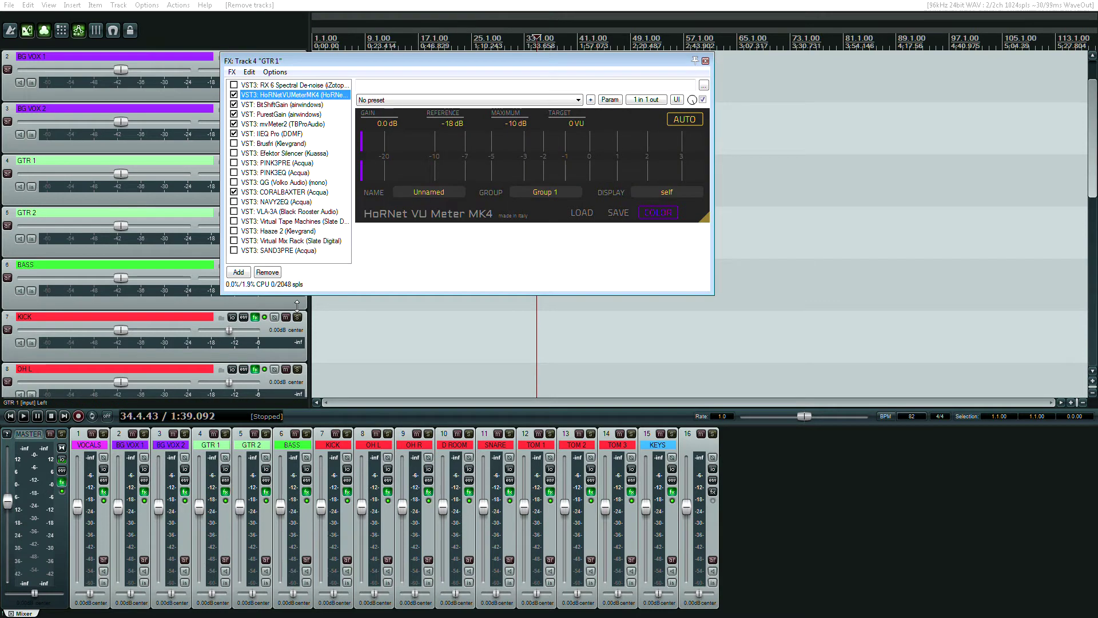
left_click_drag(347, 62, 349, 225)
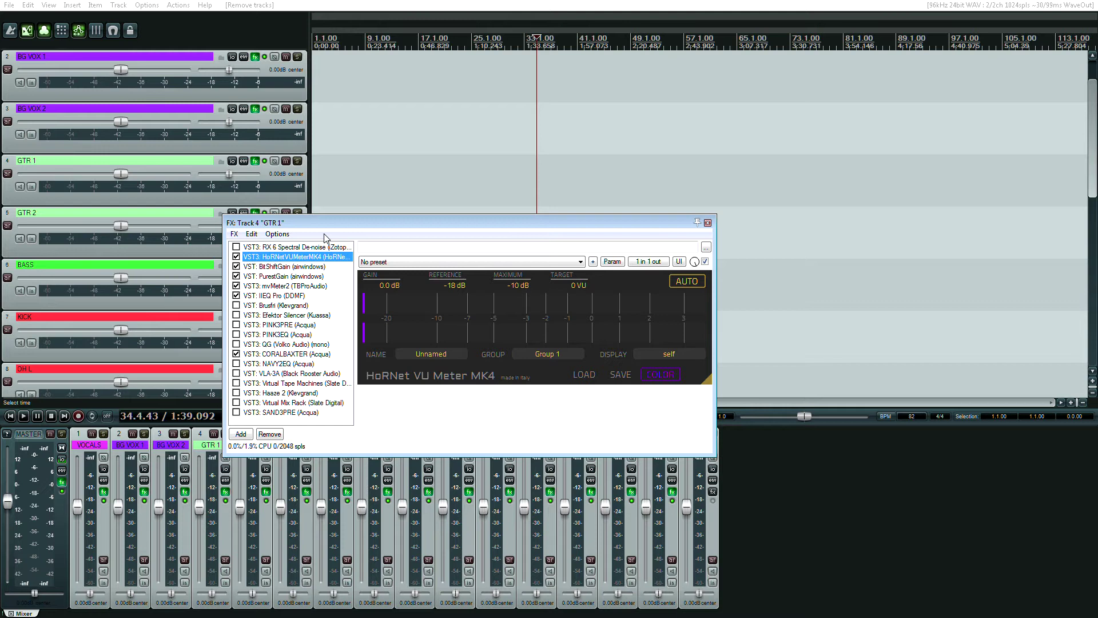
key("Up")
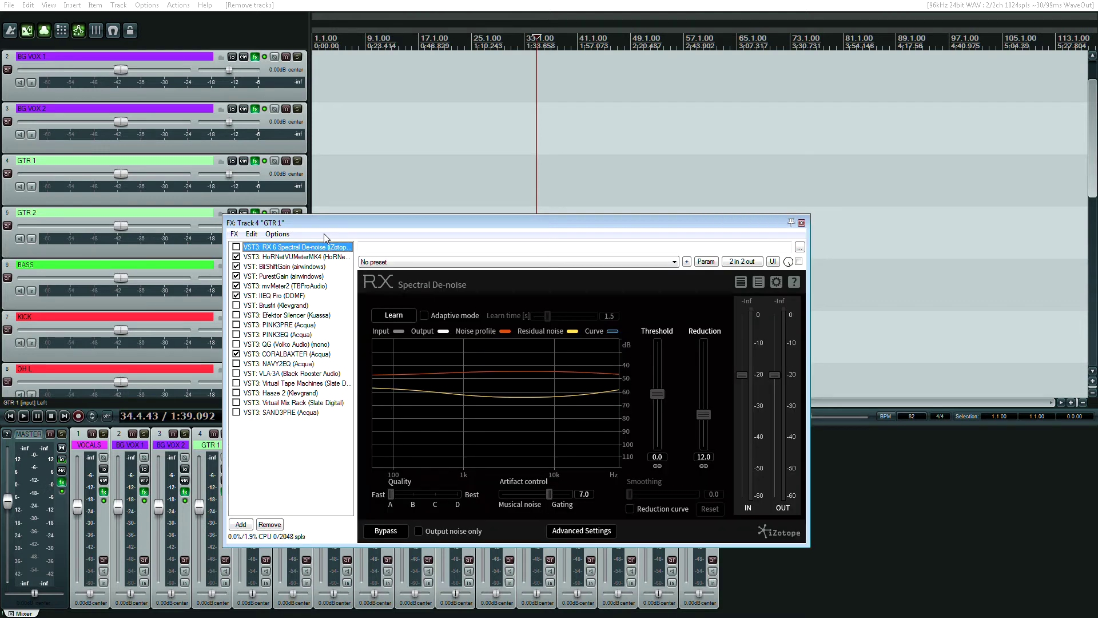
key("Down")
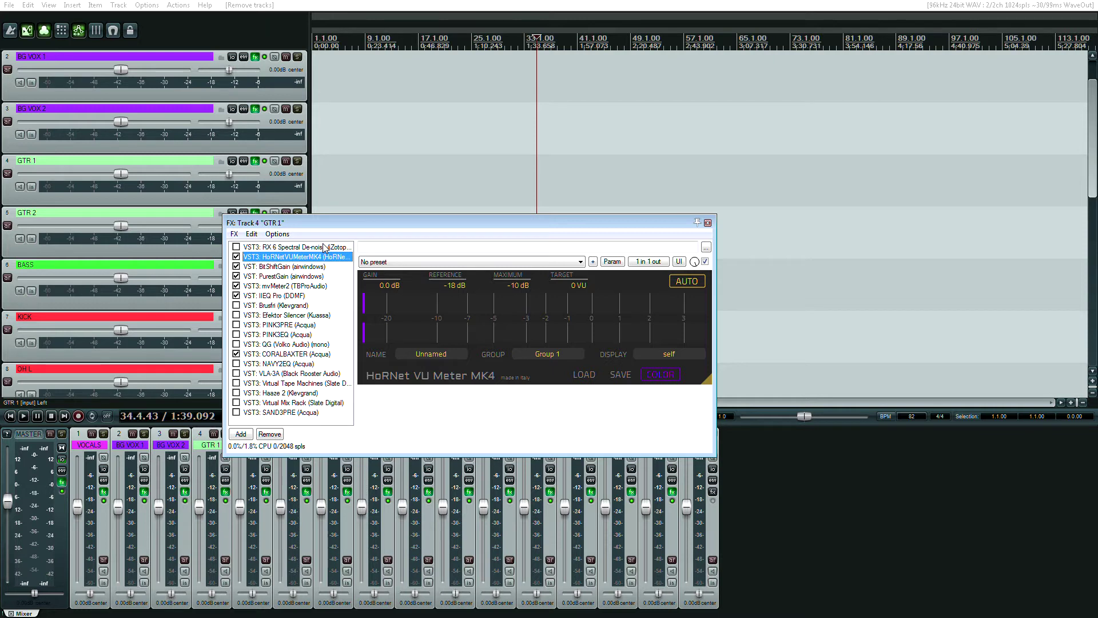
key("Up")
key("Delete")
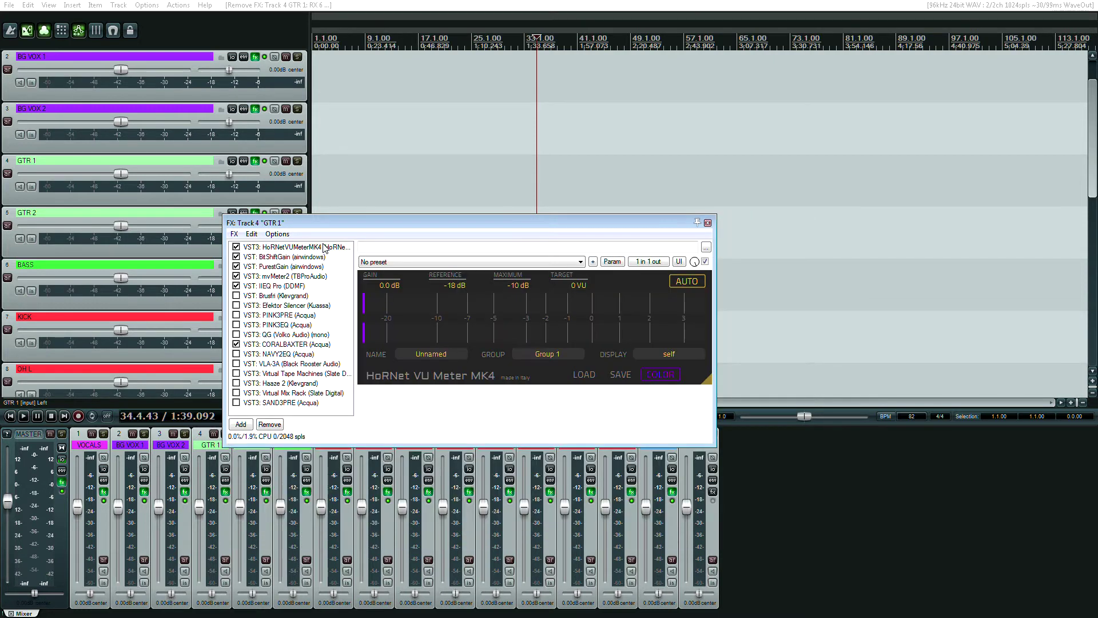
Remove RX 6 Spectral De-noise from the VOCALS effects chain and close the chain
left_click(103, 491)
left_click(277, 248)
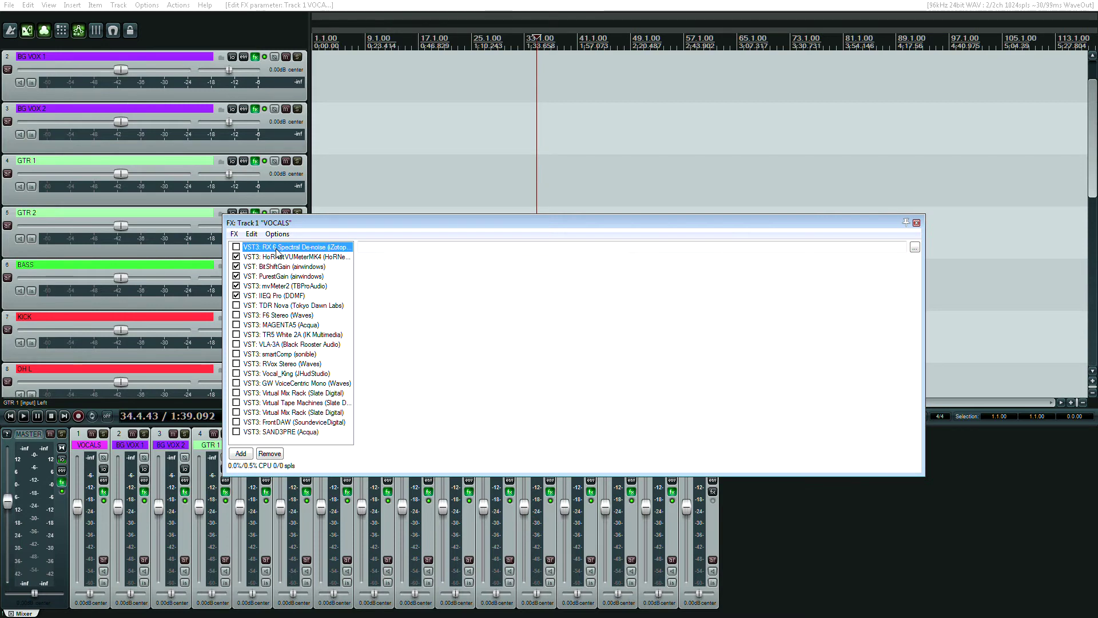
key("Delete")
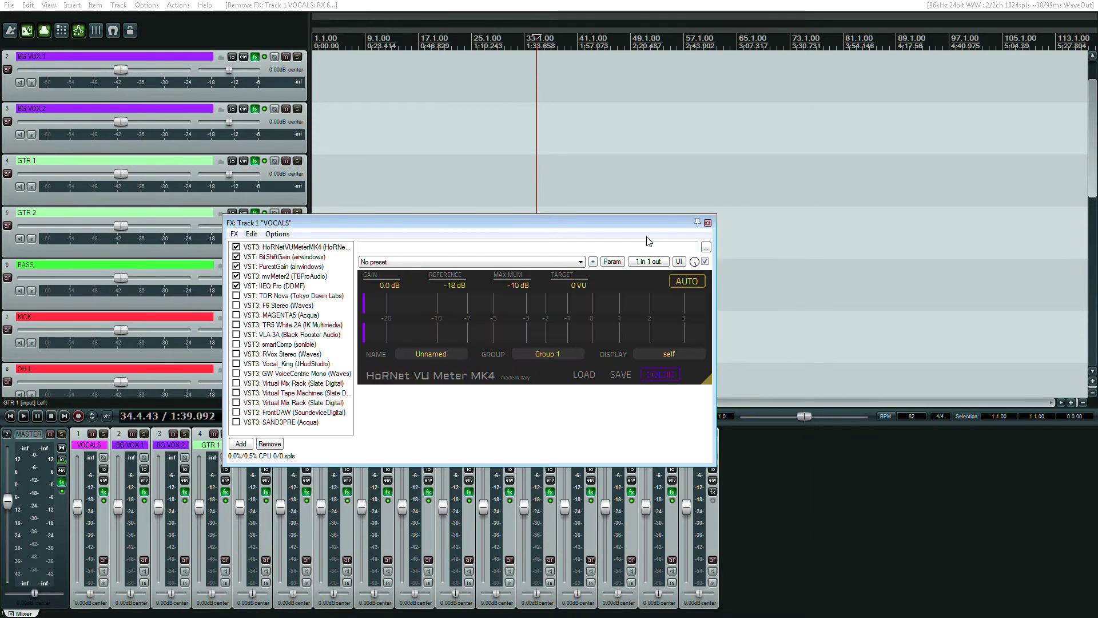
left_click(708, 223)
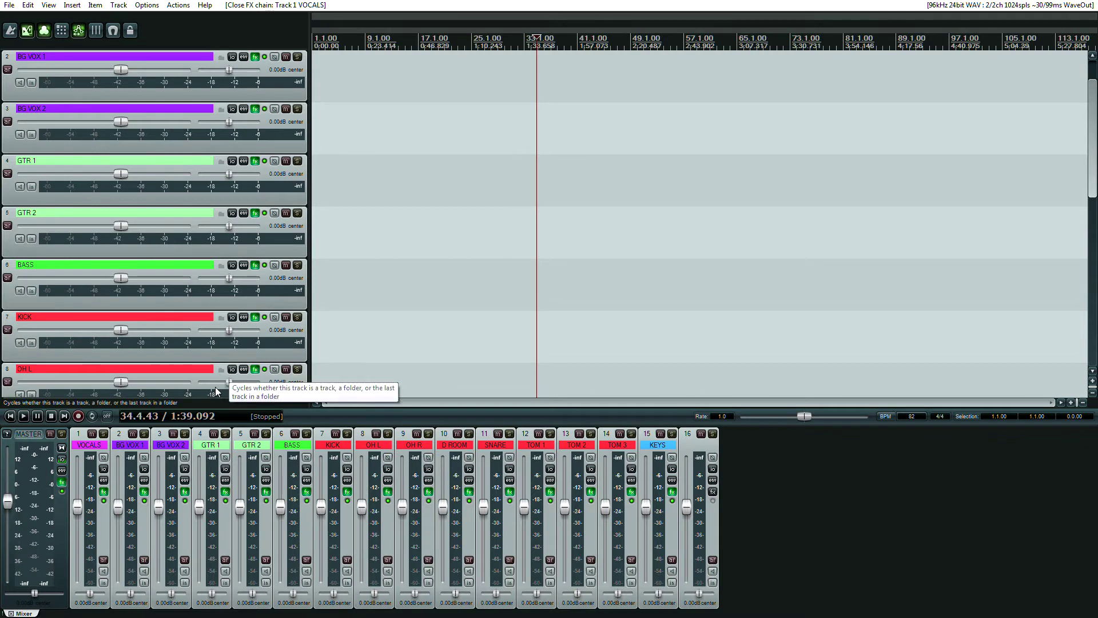
Reopen the GTR 1 effects chain and examine HoRNet VU Meter, BitShiftGain and PurestGain
left_click(225, 491)
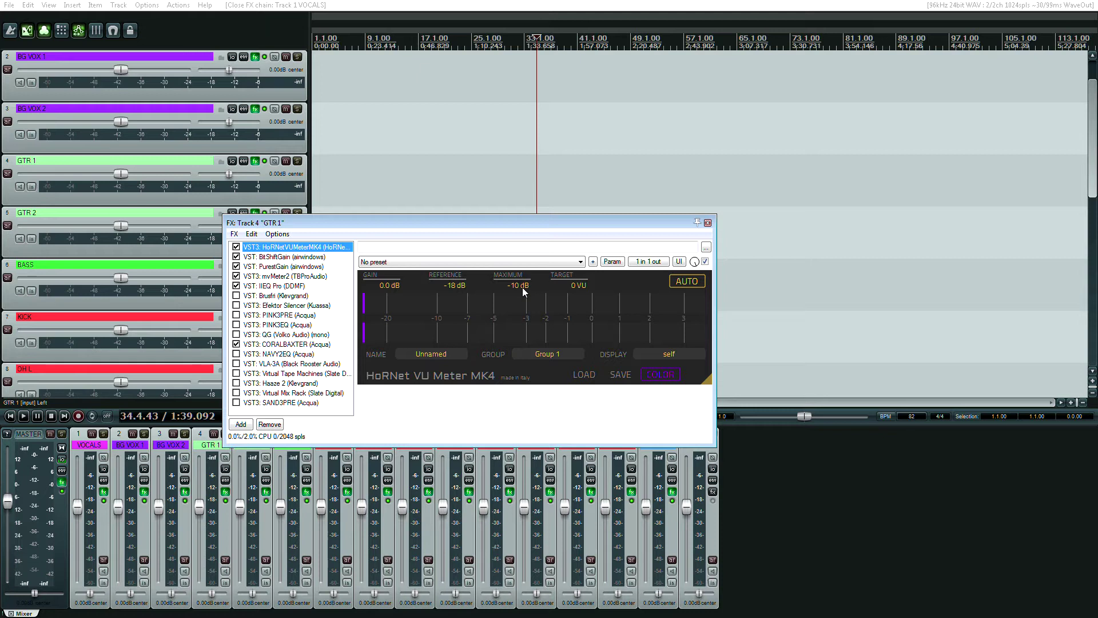
left_click(291, 259)
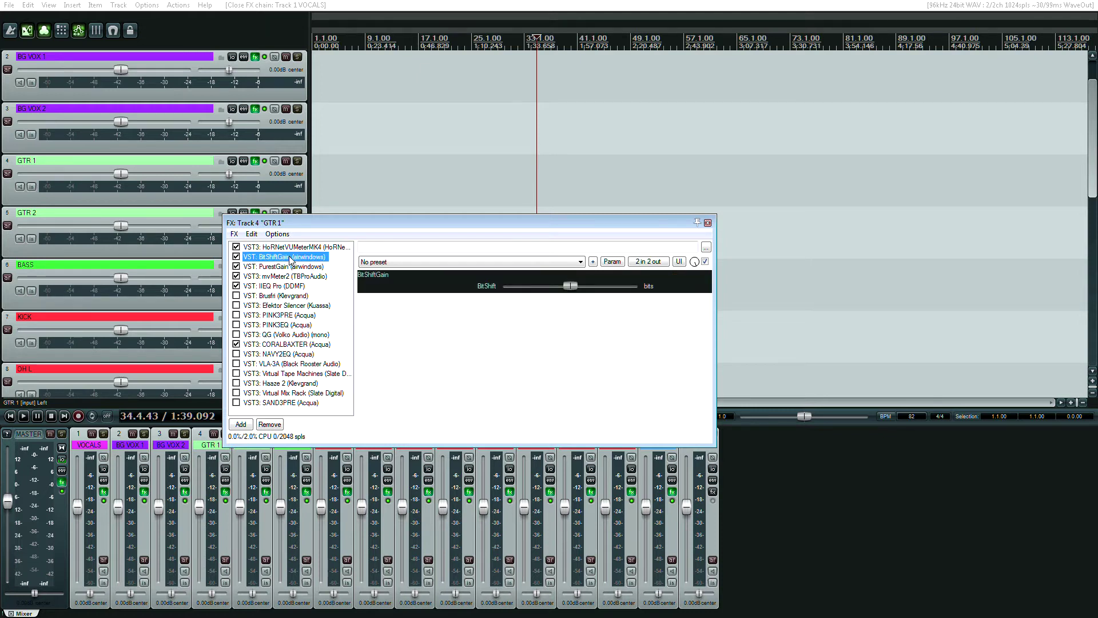
key("Down")
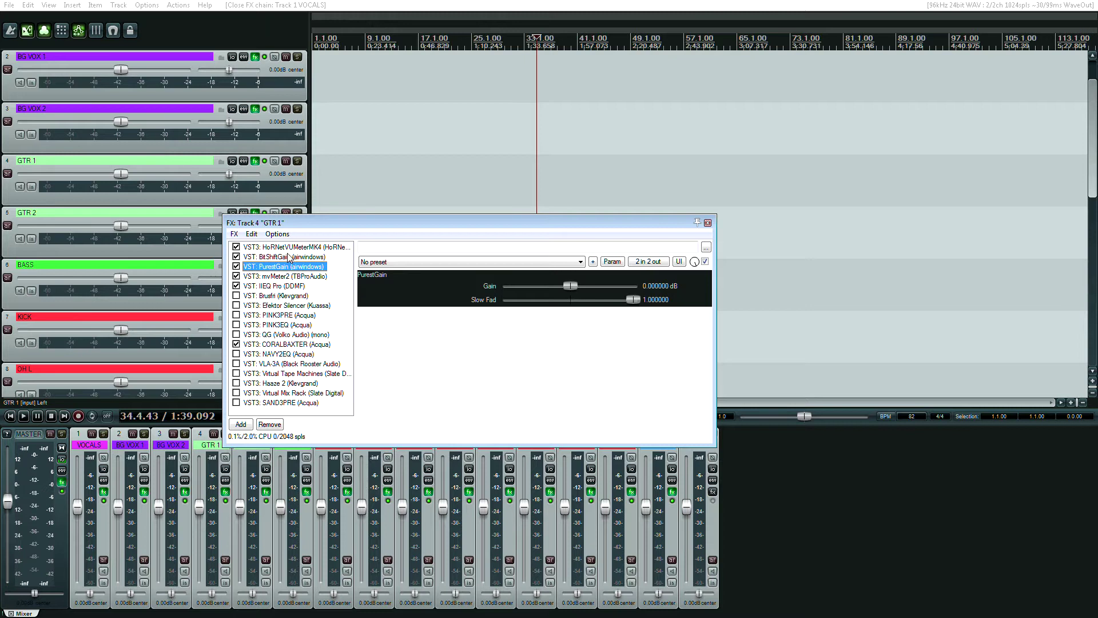
left_click(291, 258)
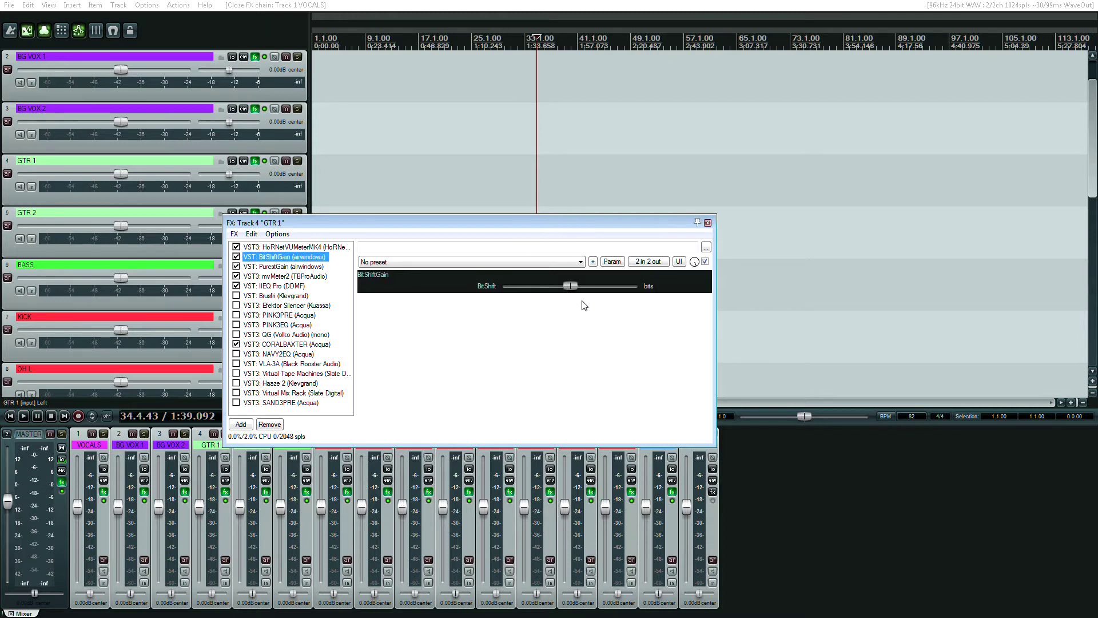
Lower the gain of PurestGain on GTR 1 to about -6.08 dB, and reset it to 0 dB
left_click(283, 266)
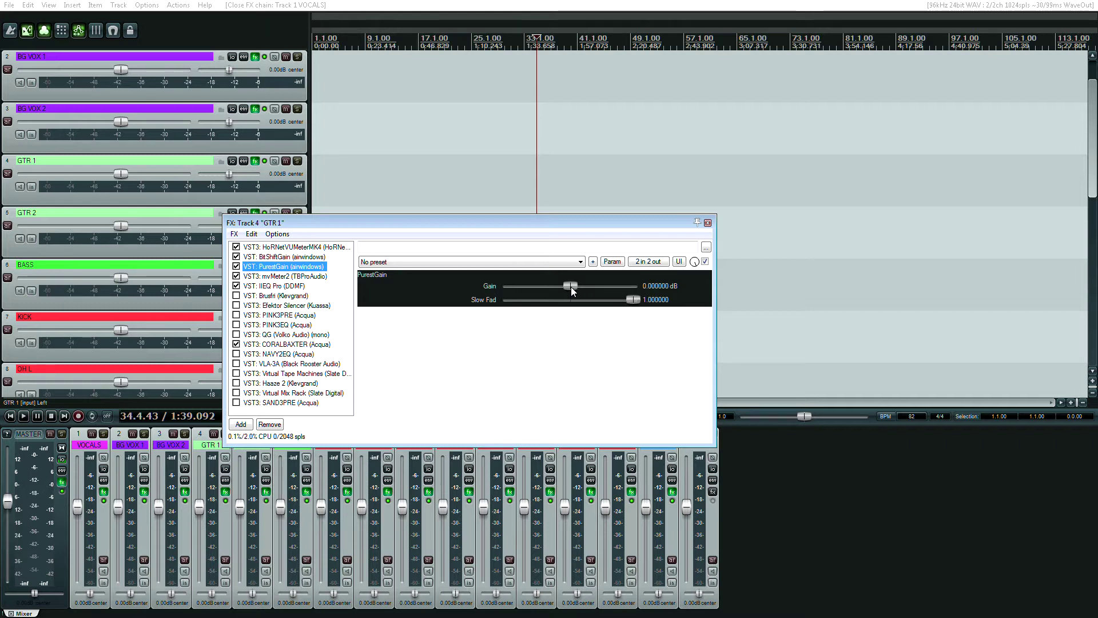
mouse_move(570, 286)
left_mouse_down()
mouse_move(591, 285)
mouse_move(559, 282)
left_mouse_up()
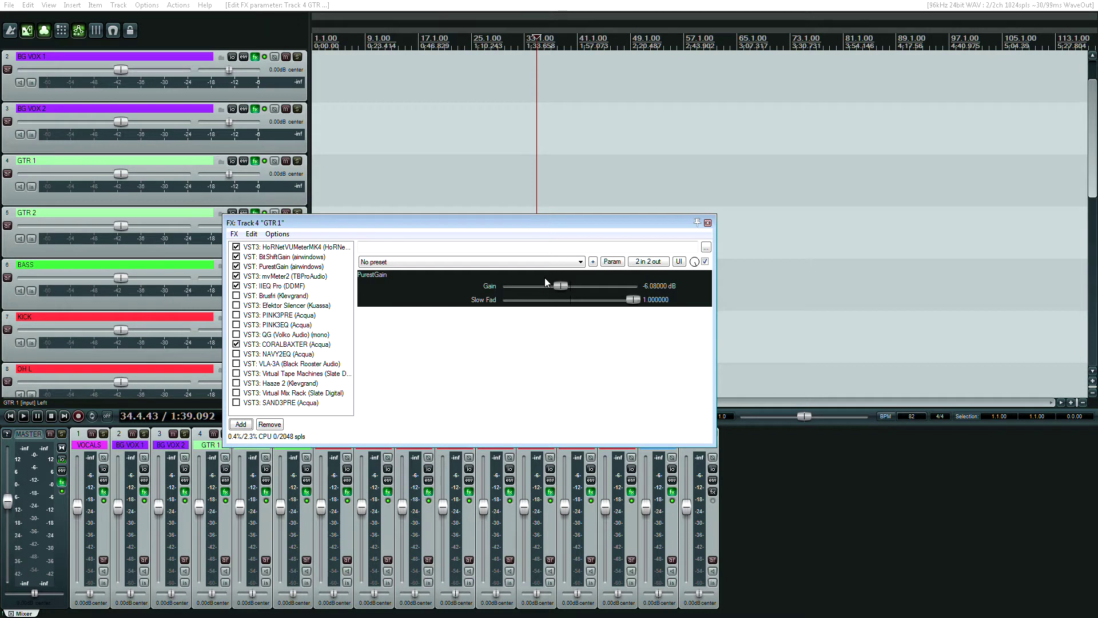
double_click(560, 286)
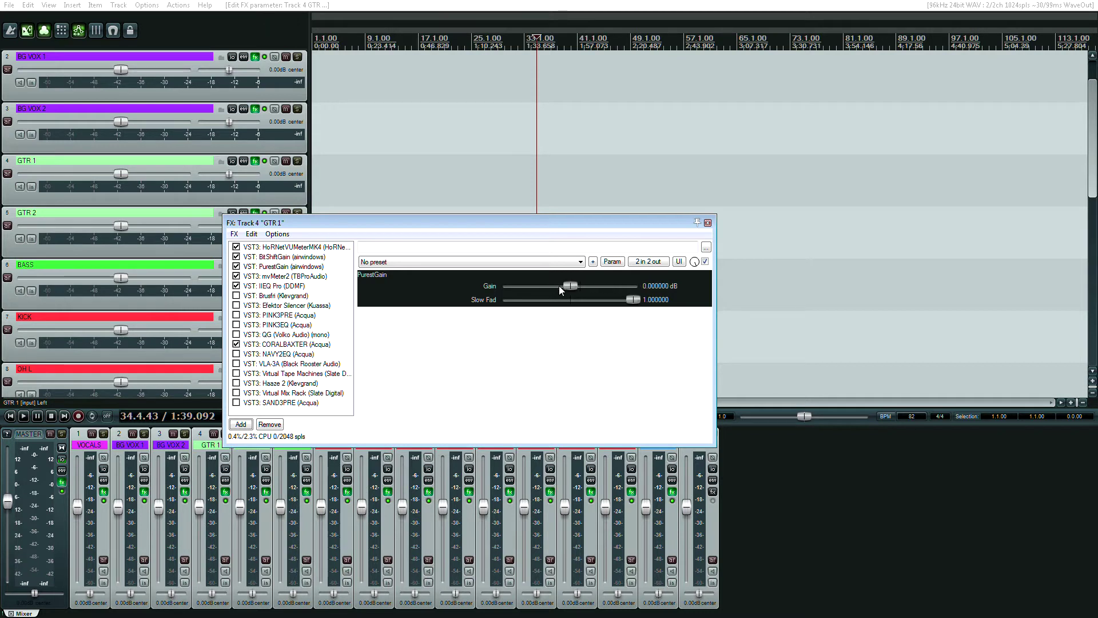
Review mvMeter2, IIEQ Pro, Brusfri and Efektor Silencer one by one in the GTR 1 effects chain
left_click(288, 269)
key("Down")
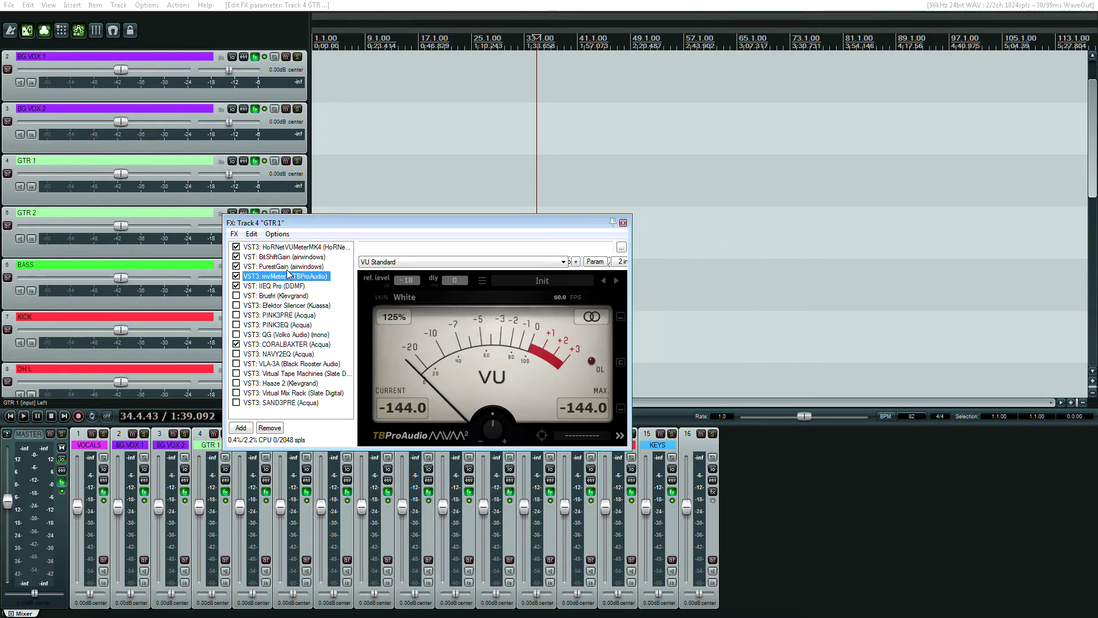
key("Down")
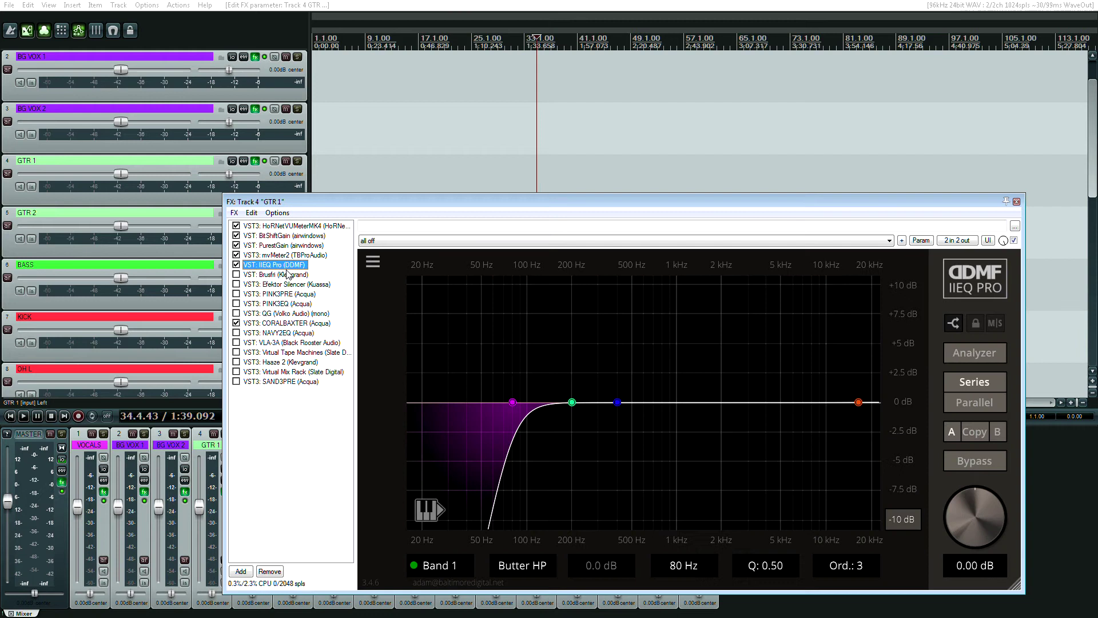
left_click_drag(420, 206, 335, 141)
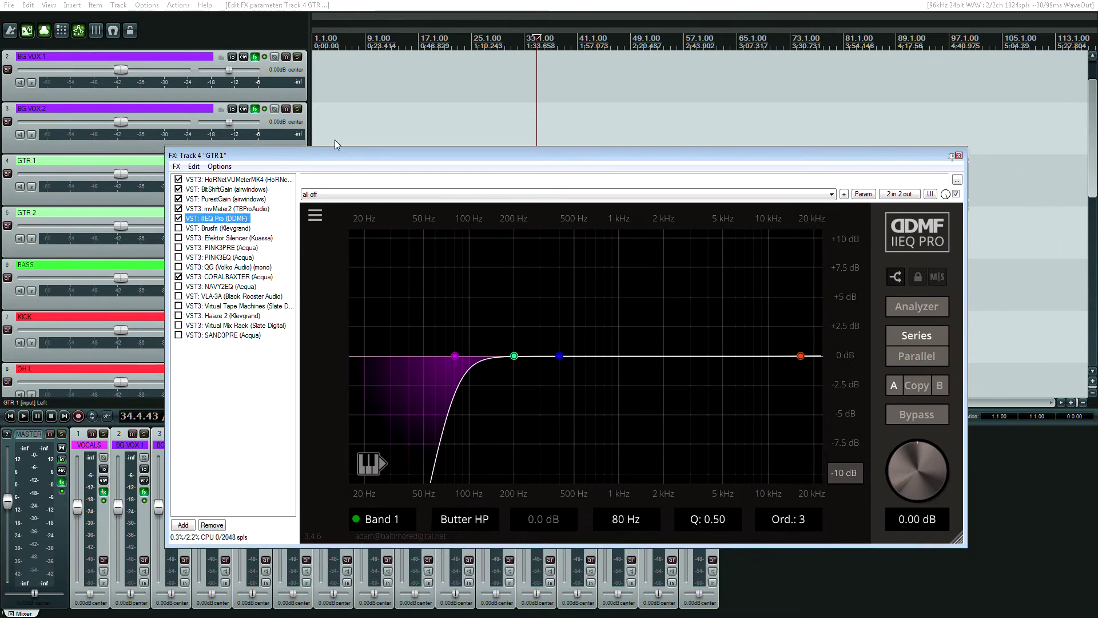
key("Down")
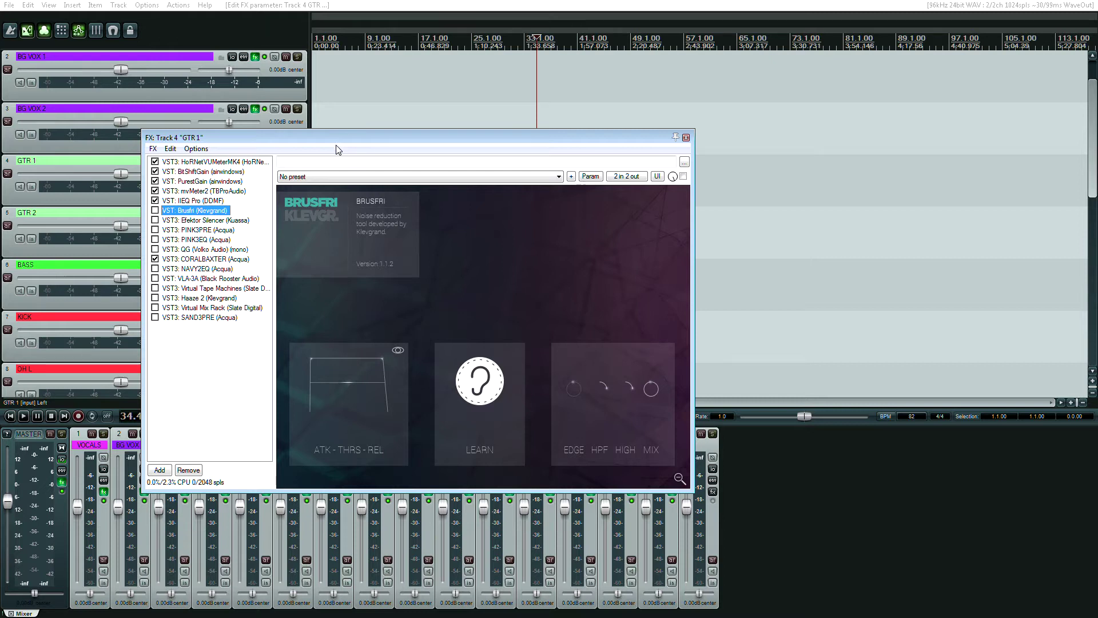
key("Down")
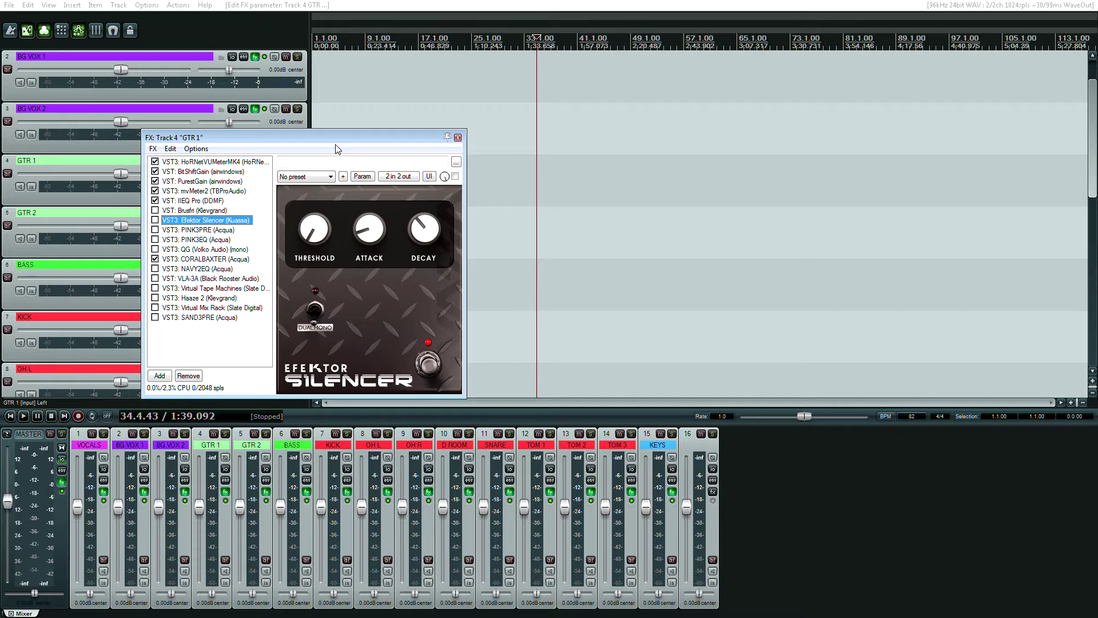
Try lower and higher input trim settings on GTR 1's PINK3PRE preamp, resetting the trim to 0 between tries
key("Down")
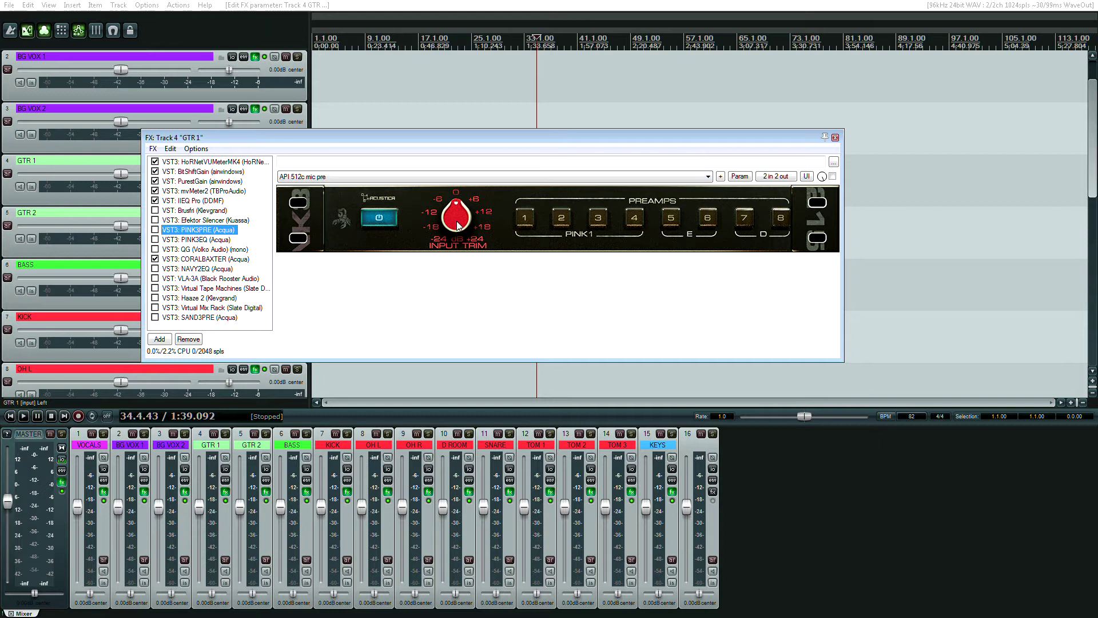
left_click_drag(457, 225, 452, 260)
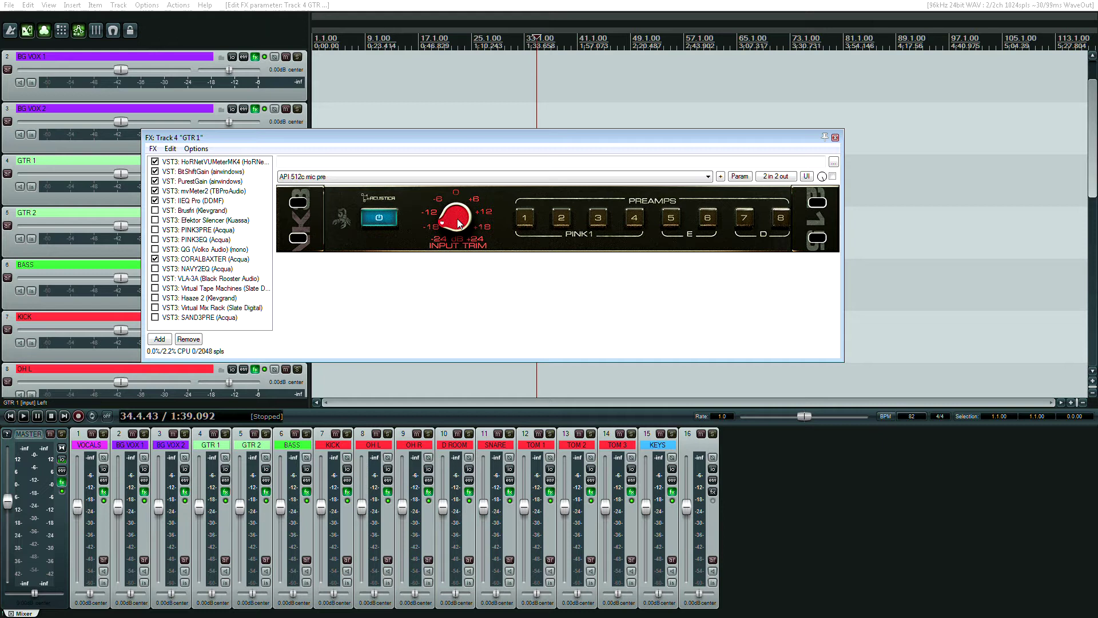
mouse_move(459, 223)
left_mouse_down()
mouse_move(447, 174)
mouse_move(455, 225)
left_mouse_up()
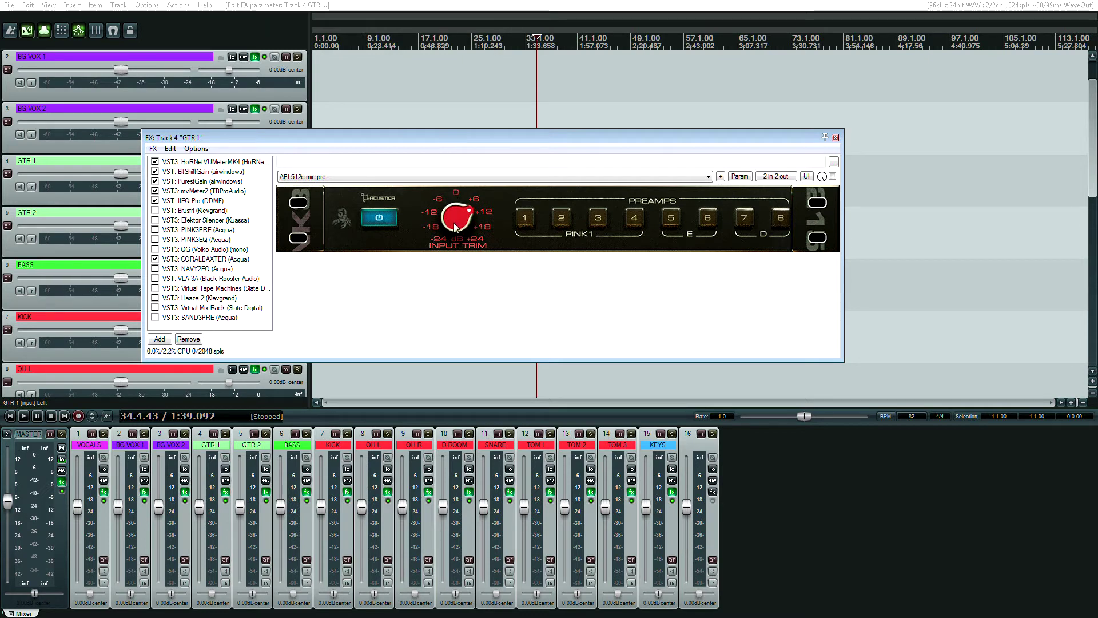
double_click(456, 227)
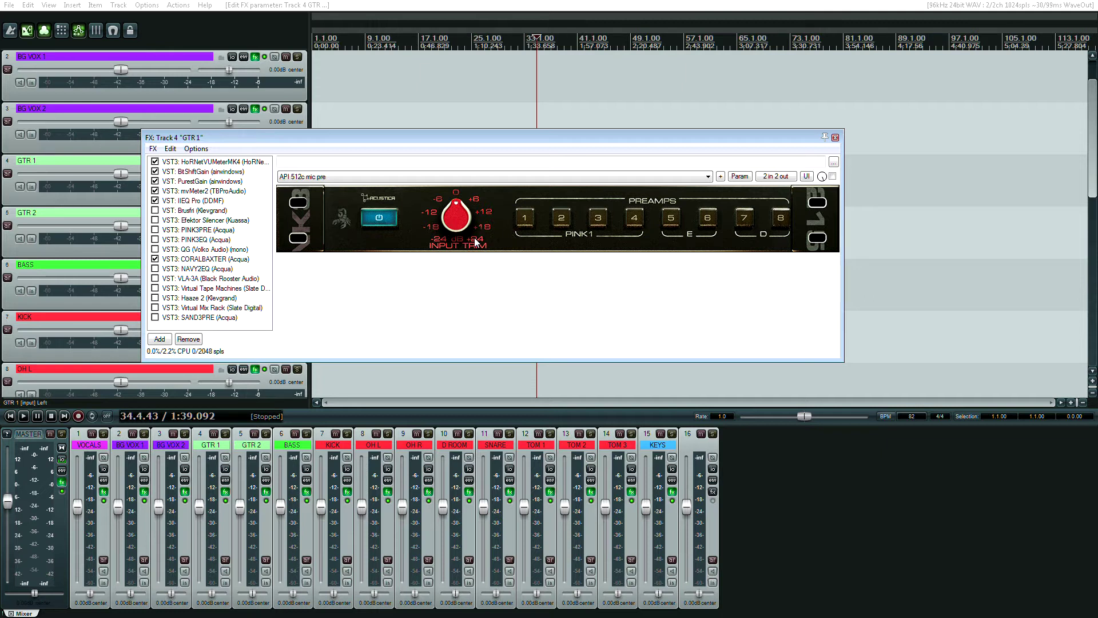
left_click_drag(465, 228, 466, 189)
double_click(458, 228)
left_click_drag(464, 235, 463, 190)
Review PINK3EQ, QG, CORALBAXTER and NAVY2EQ in the GTR 1 effects chain, toggling the bypass of PINK3EQ
key("Down")
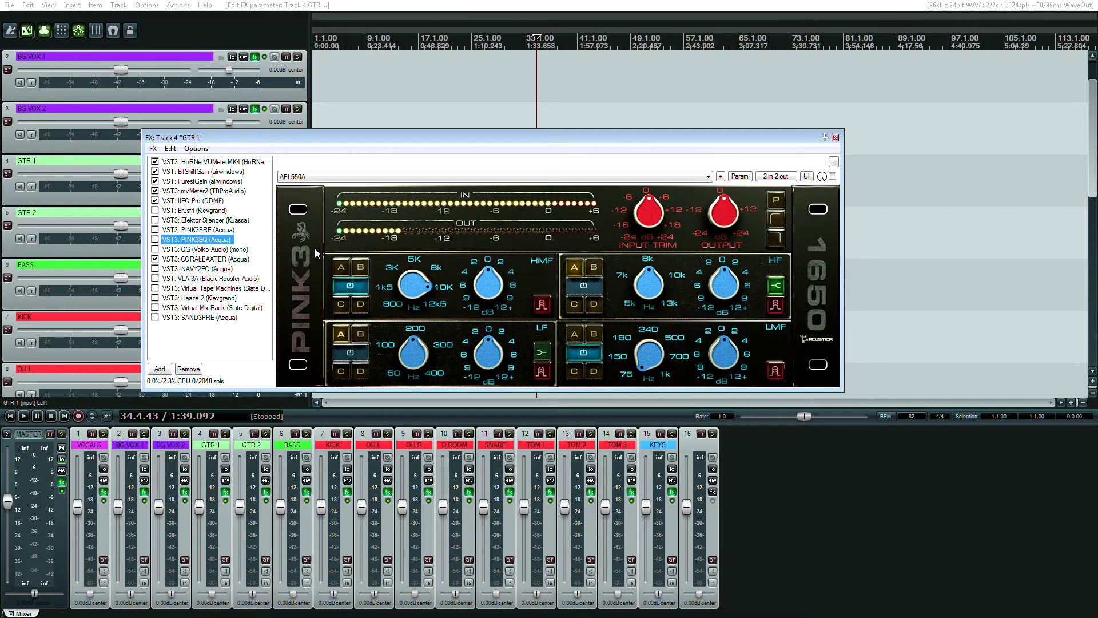
left_click(155, 240)
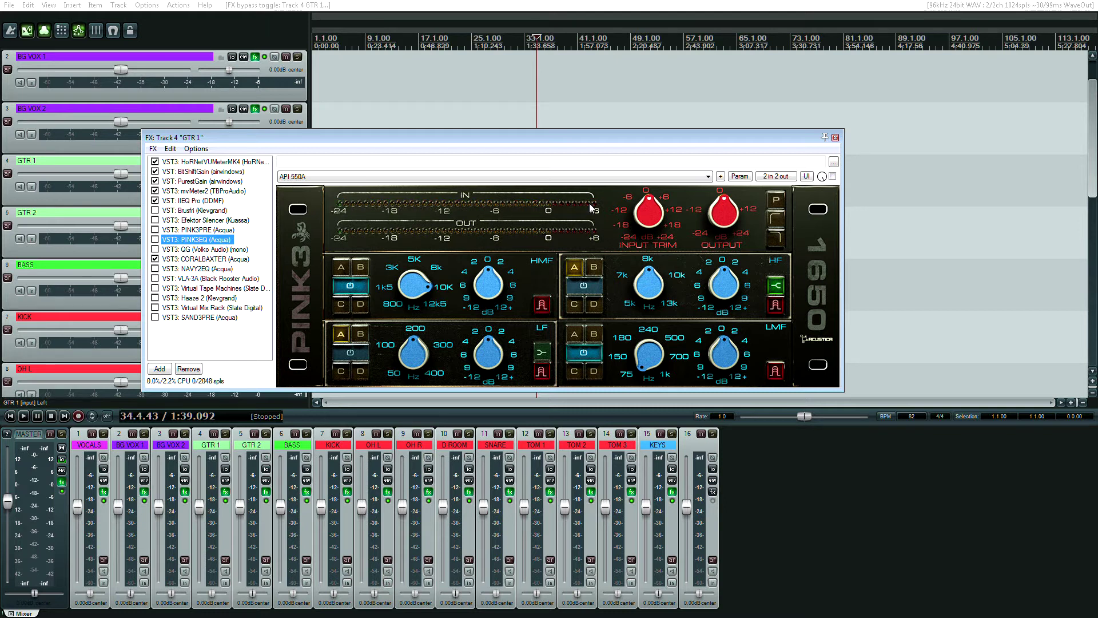
key("Down")
key("Down")
left_click(223, 195)
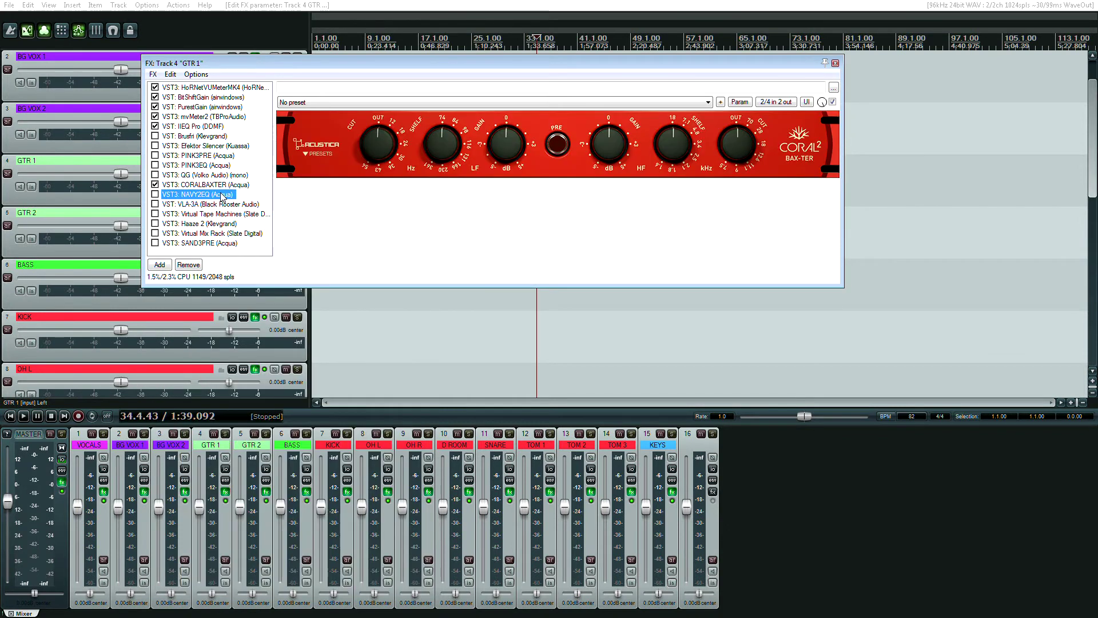
Examine VLA-3A, Virtual Tape Machines and Haaze 2 in the GTR 1 effects chain, repositioning the chain window
key("Down")
key("Down")
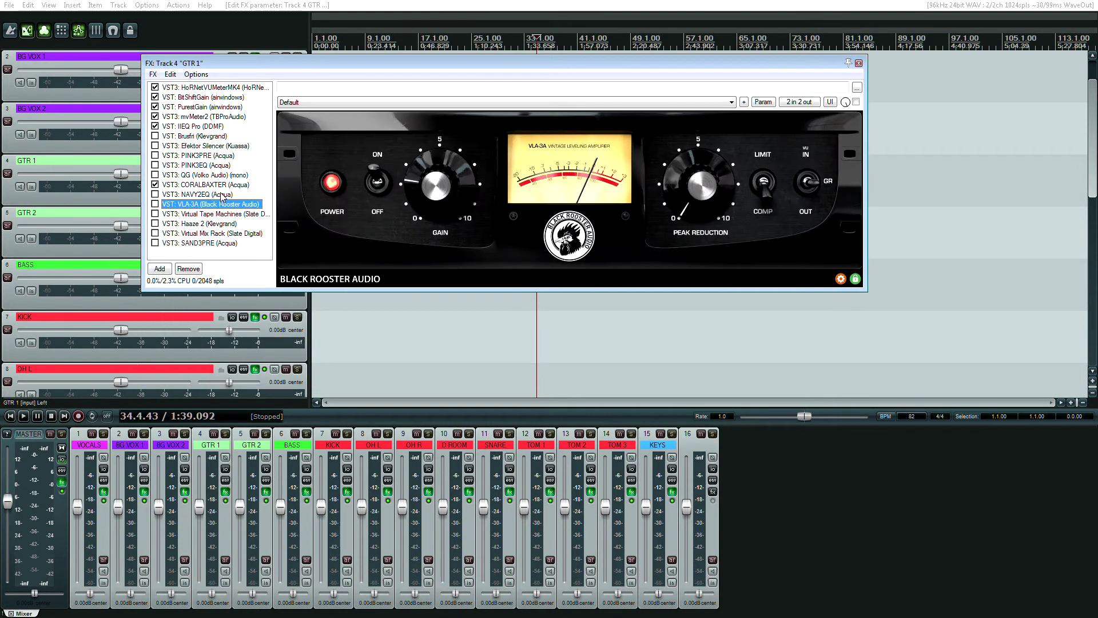
key("Down")
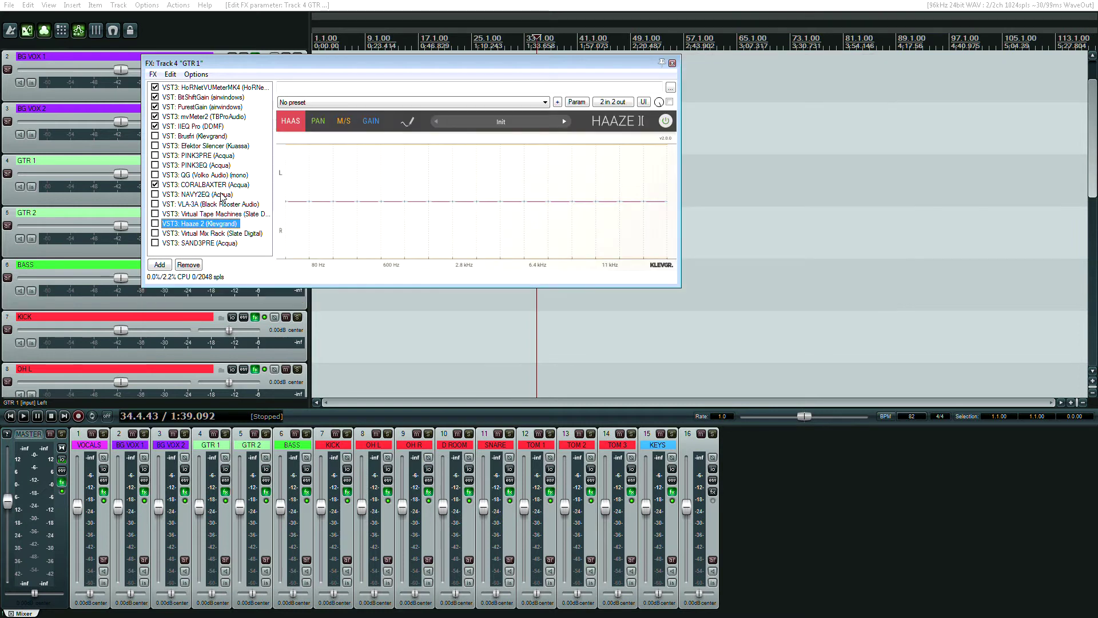
key("Down")
key("Up")
left_click_drag(352, 64, 434, 227)
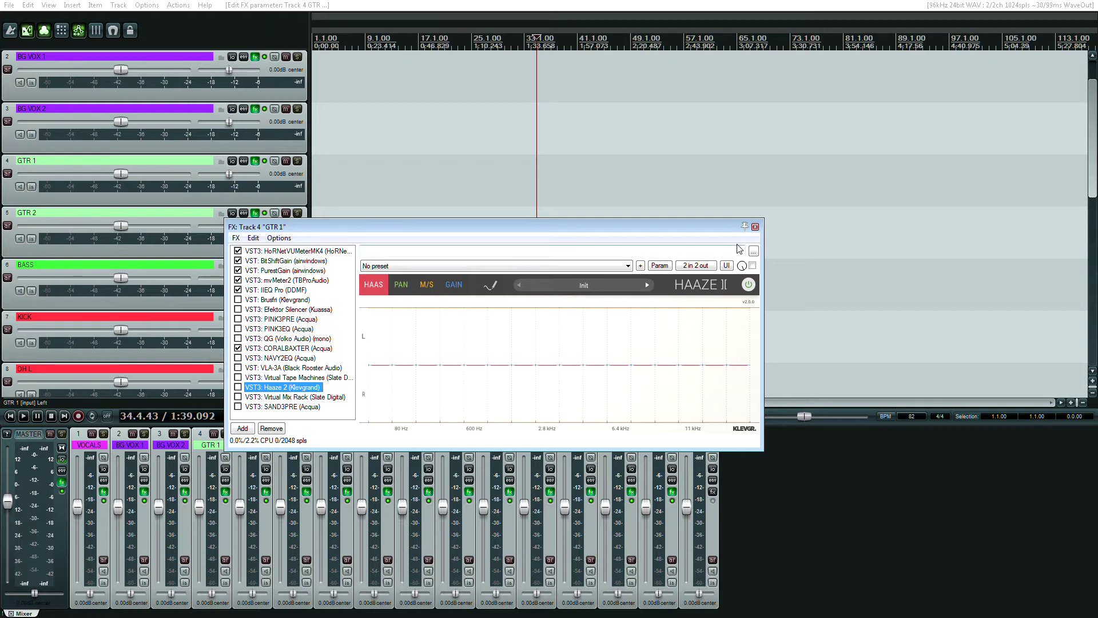
Compare Virtual Mix Rack with Haaze 2 and SAND3PRE at the end of the GTR 1 effects chain
key("Down")
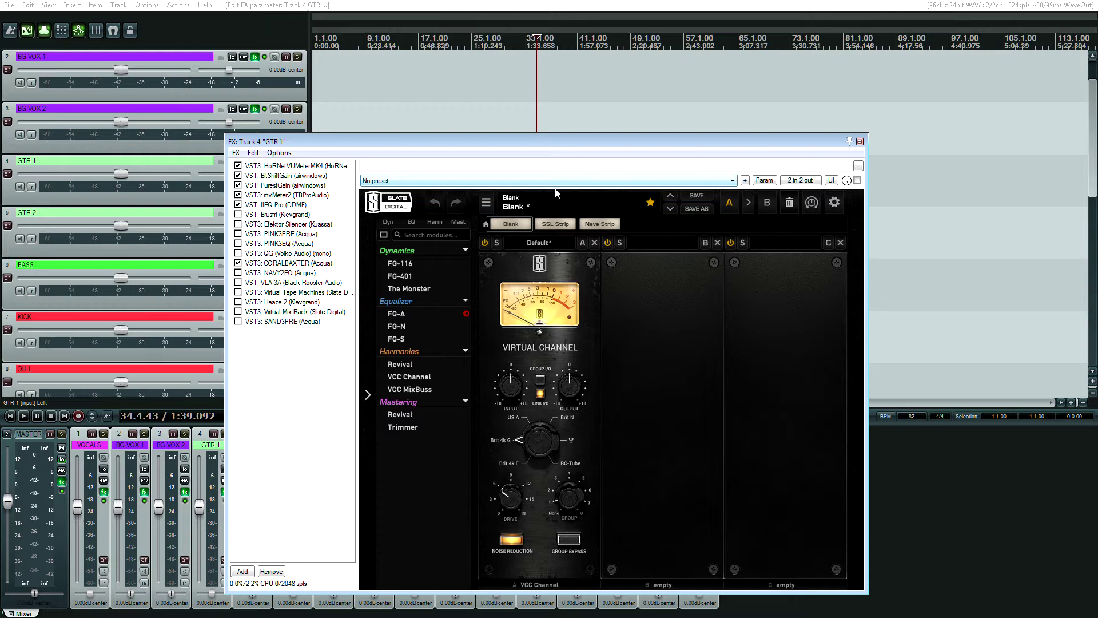
left_click(321, 301)
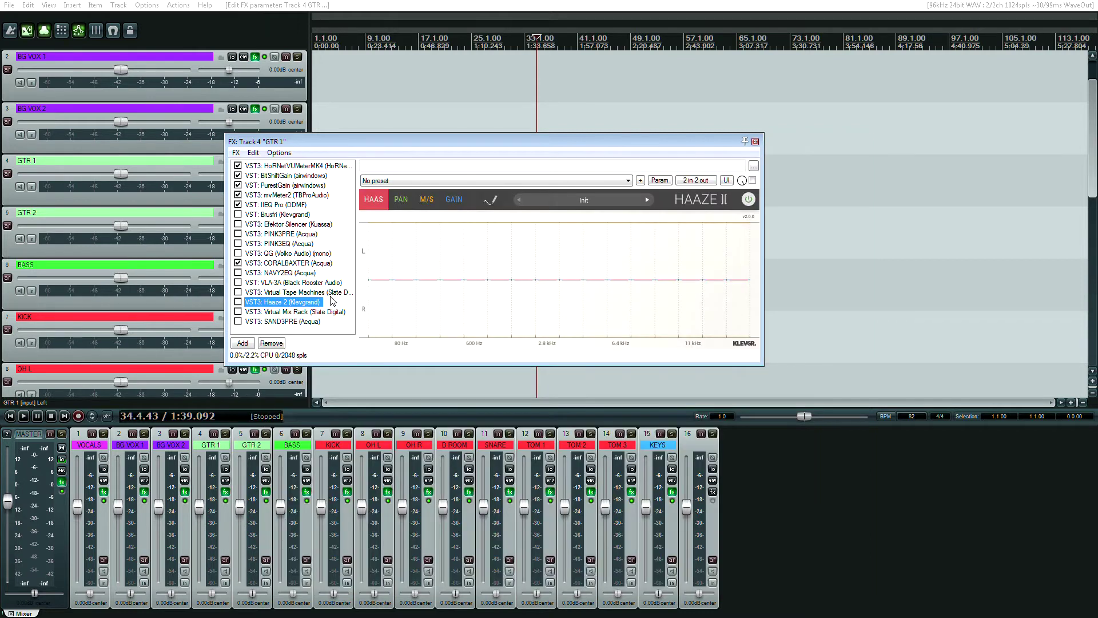
left_click(315, 311)
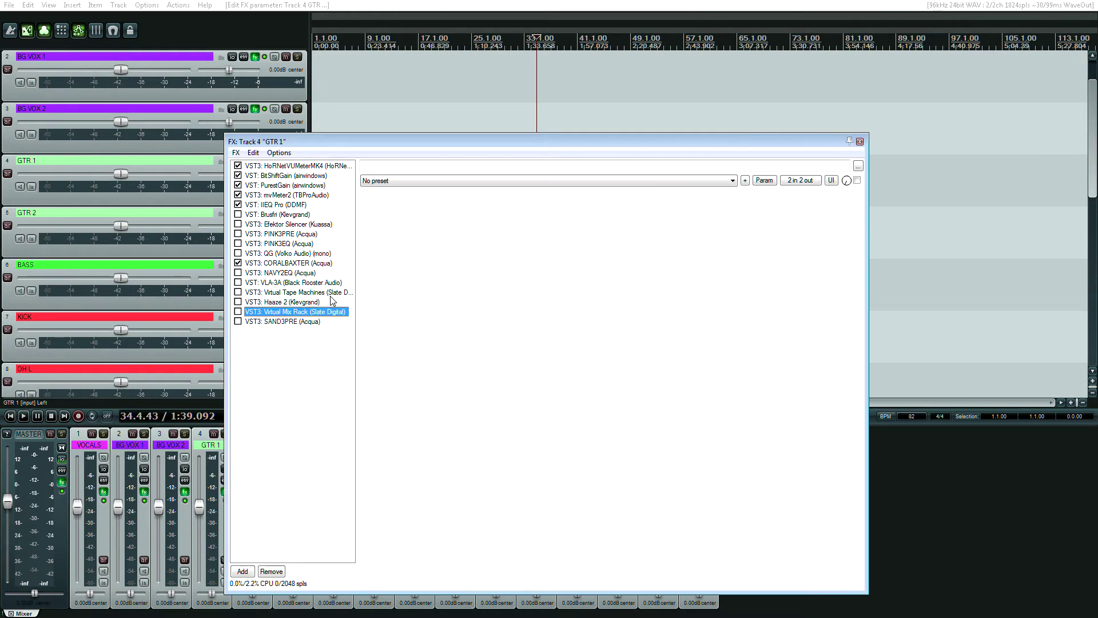
left_click(311, 319)
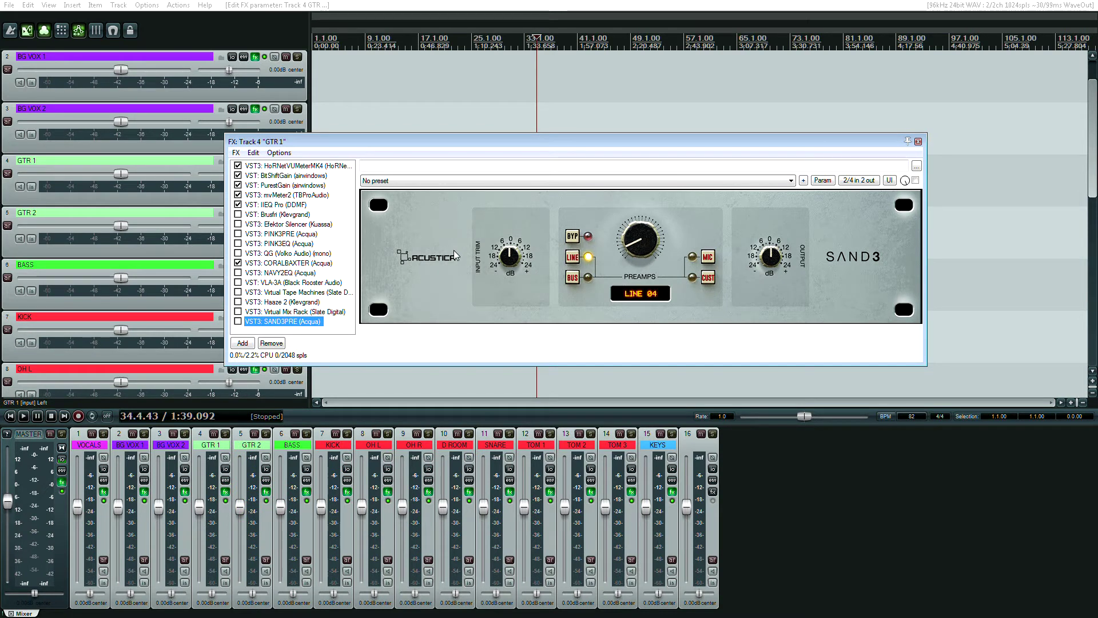
key("Up")
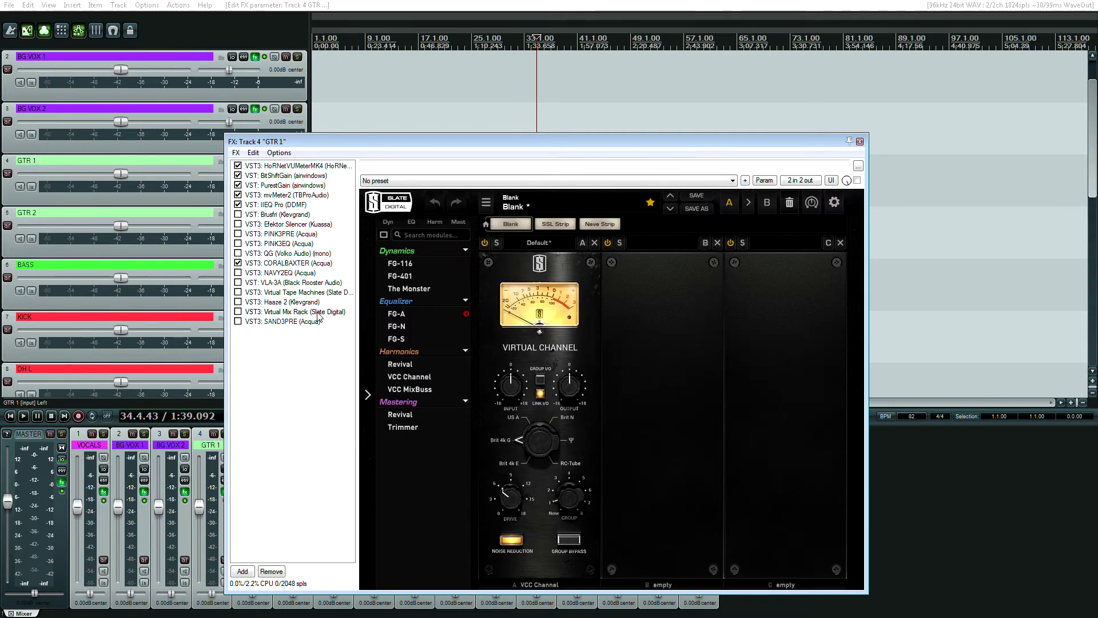
Raise the input trim of SAND3PRE on GTR 1 to about +18 dB
key("Down")
left_click_drag(559, 143, 483, 207)
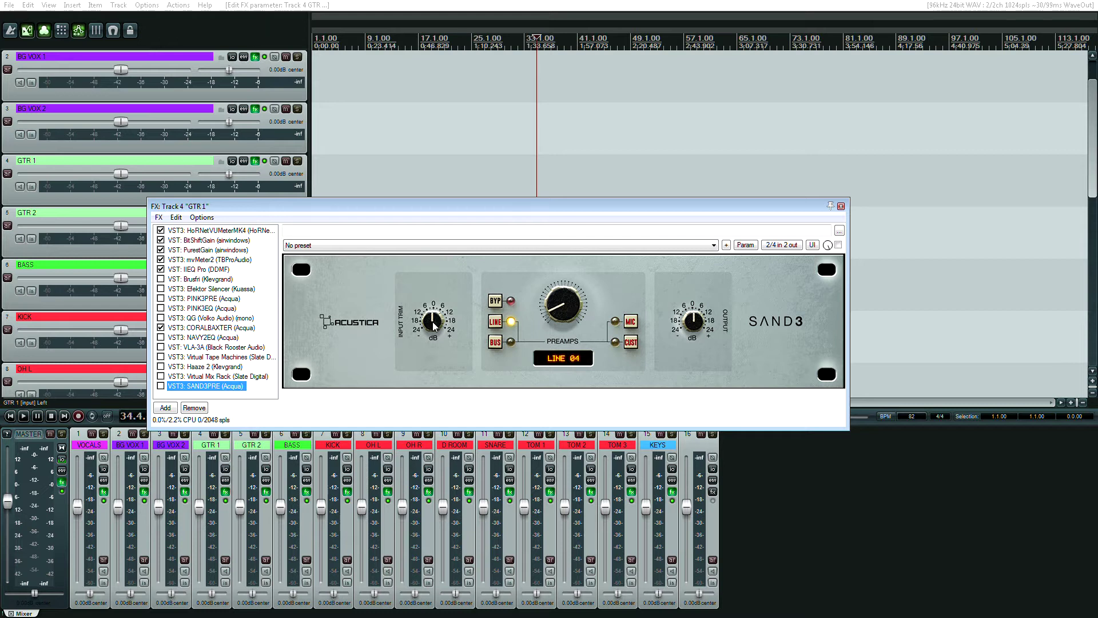
left_click(433, 325)
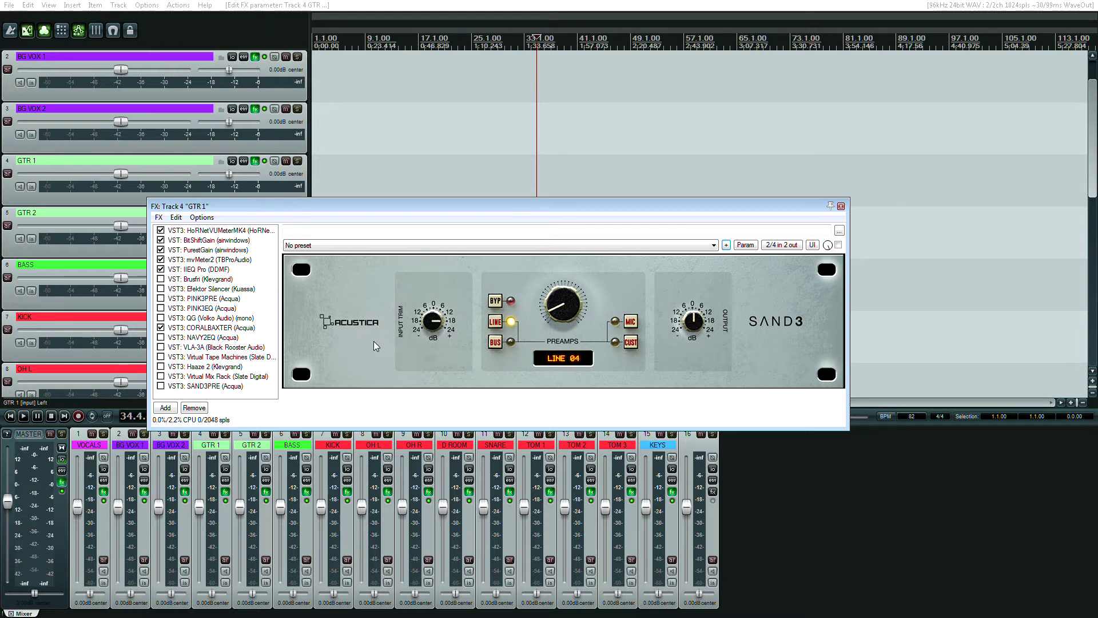
left_click(199, 387)
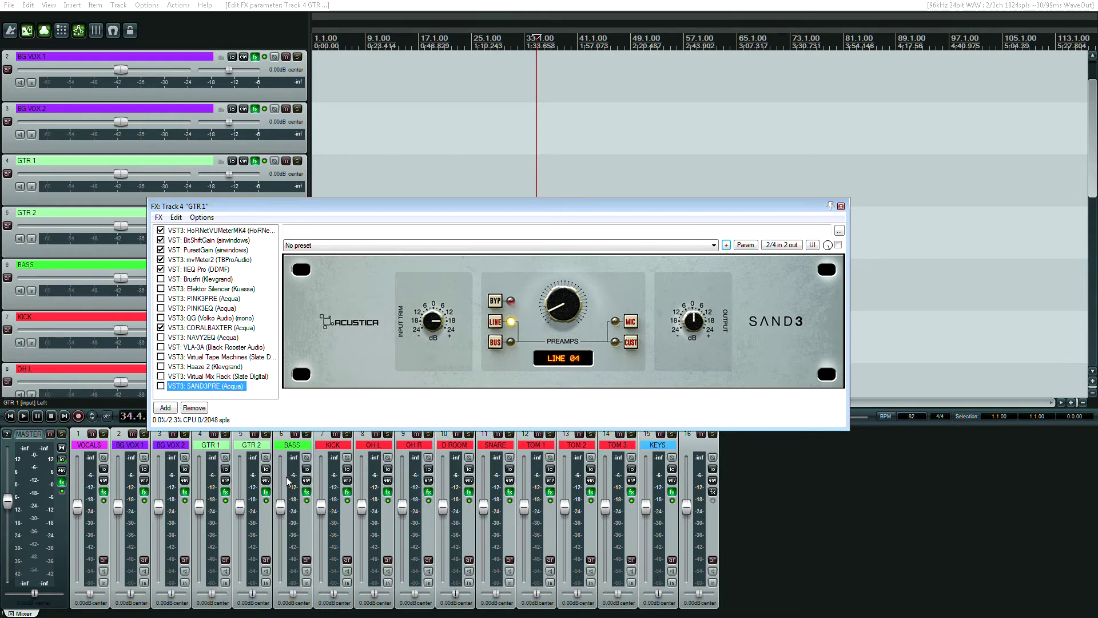
Open the GTR 2 effects chain and review HoRNet VU Meter, BitShiftGain, PurestGain, mvMeter2 and IIEQ Pro
left_click(266, 494)
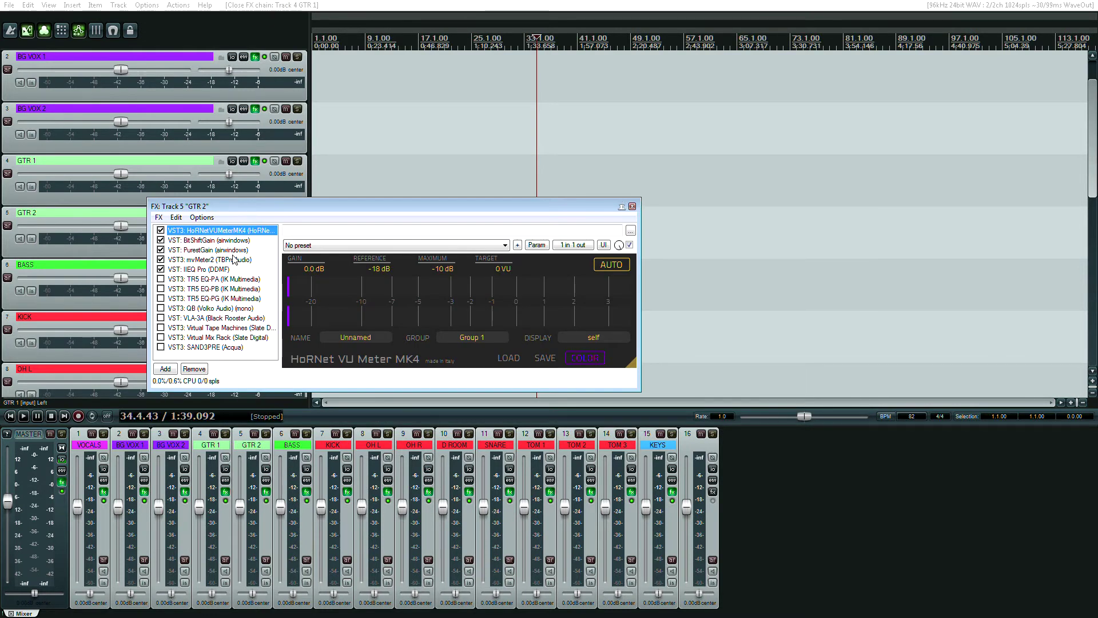
key("Down")
key("Down")
key("Down")
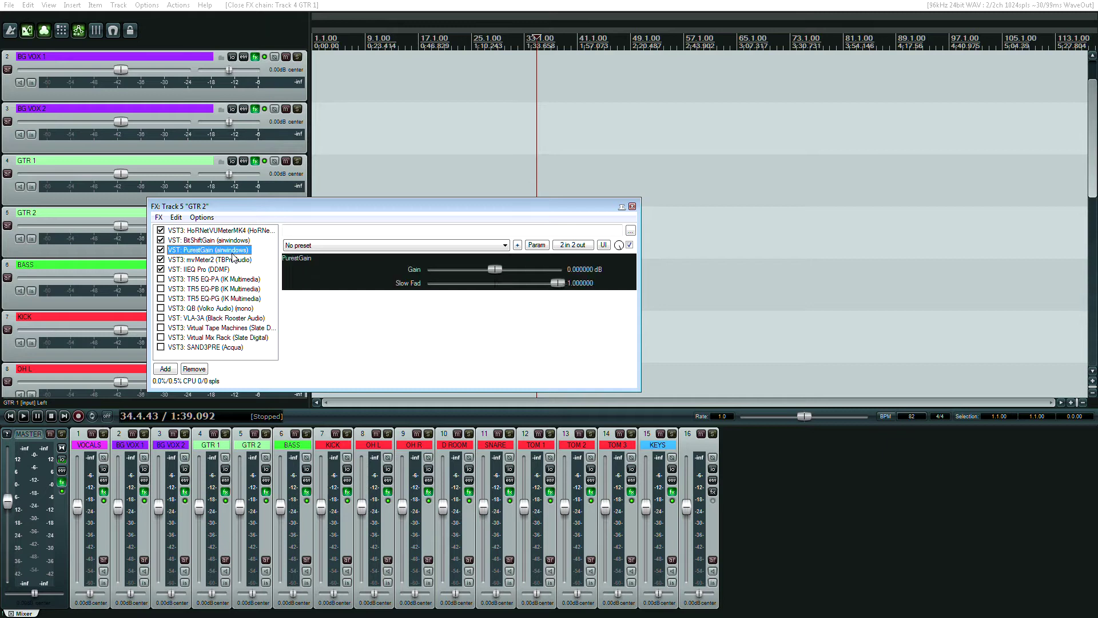
key("Down")
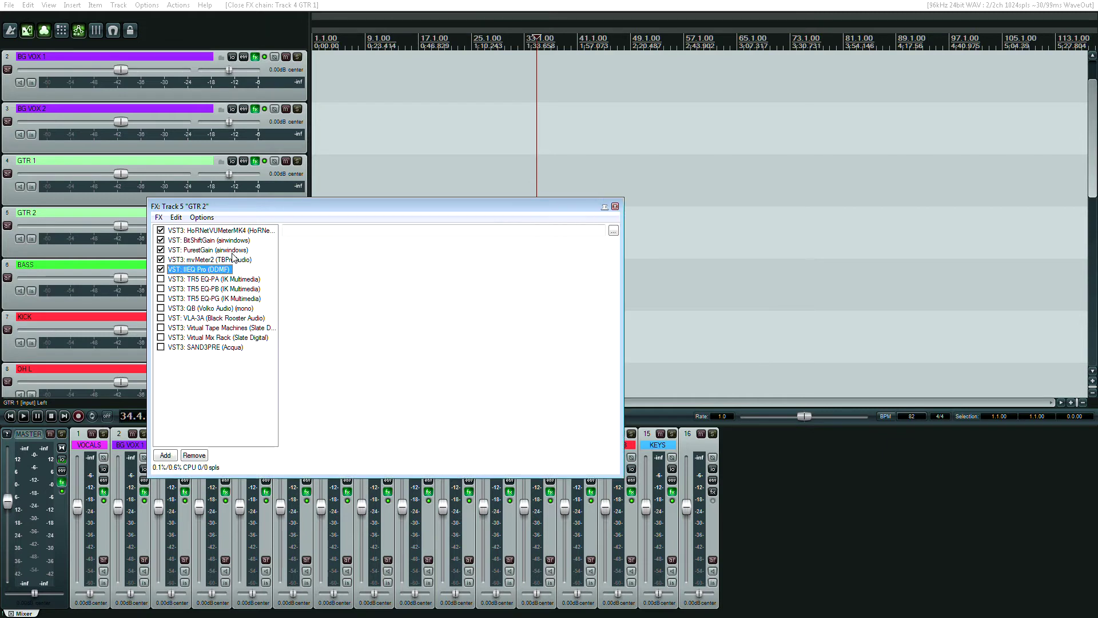
Review TR5 EQ-PA, EQ-PB, EQ-PG, QB, VLA-3A and Virtual Tape Machines in the GTR 2 effects chain
key("Down")
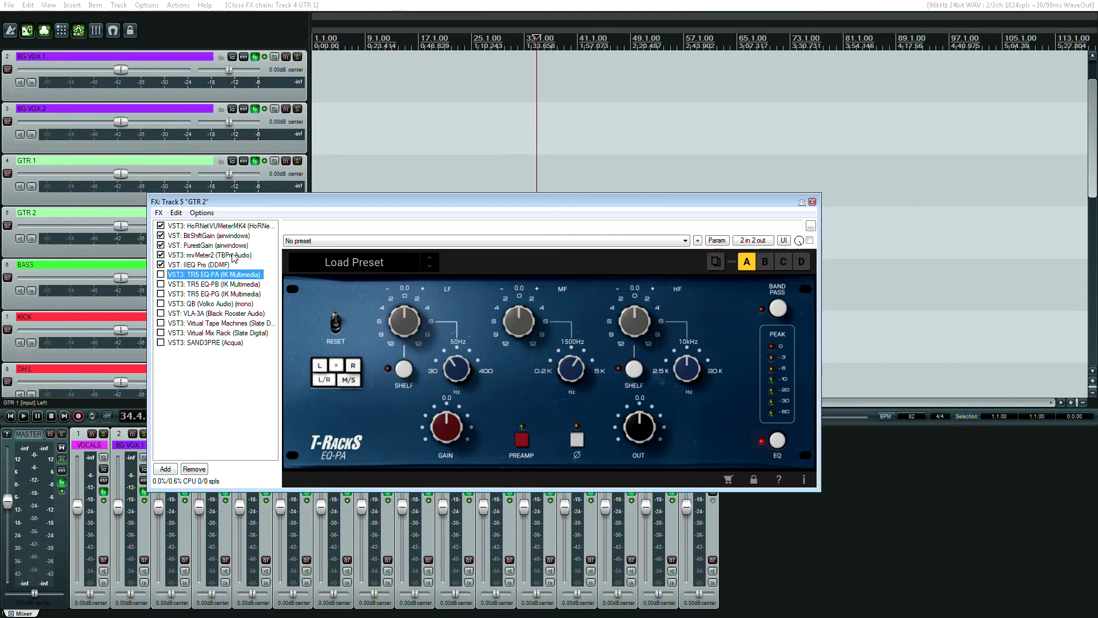
key("Down")
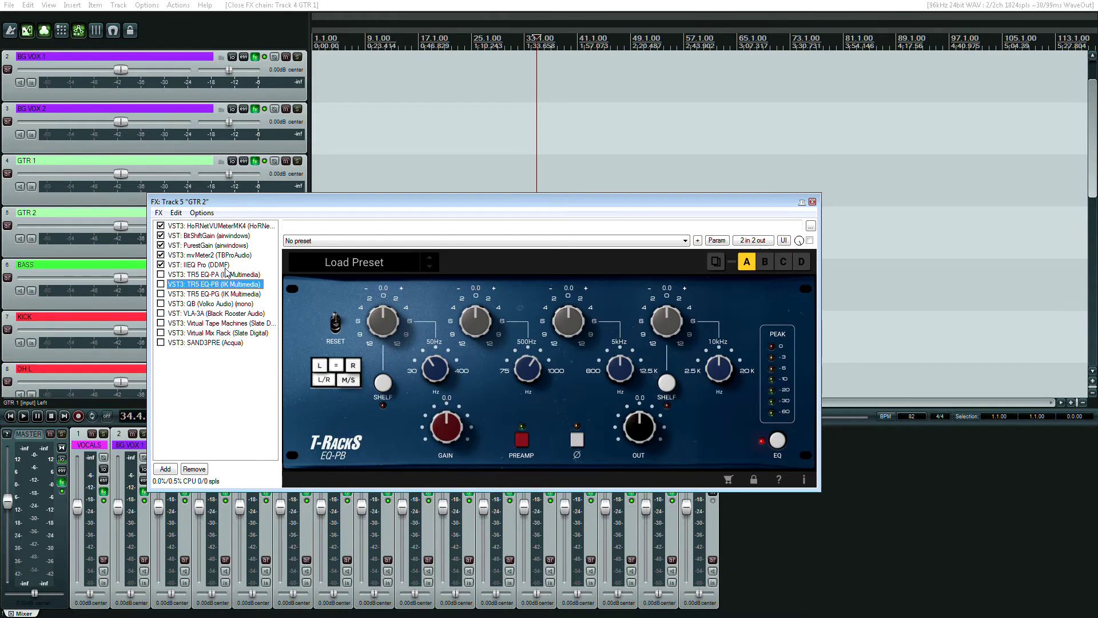
key("Down")
key("Down")
key("Down")
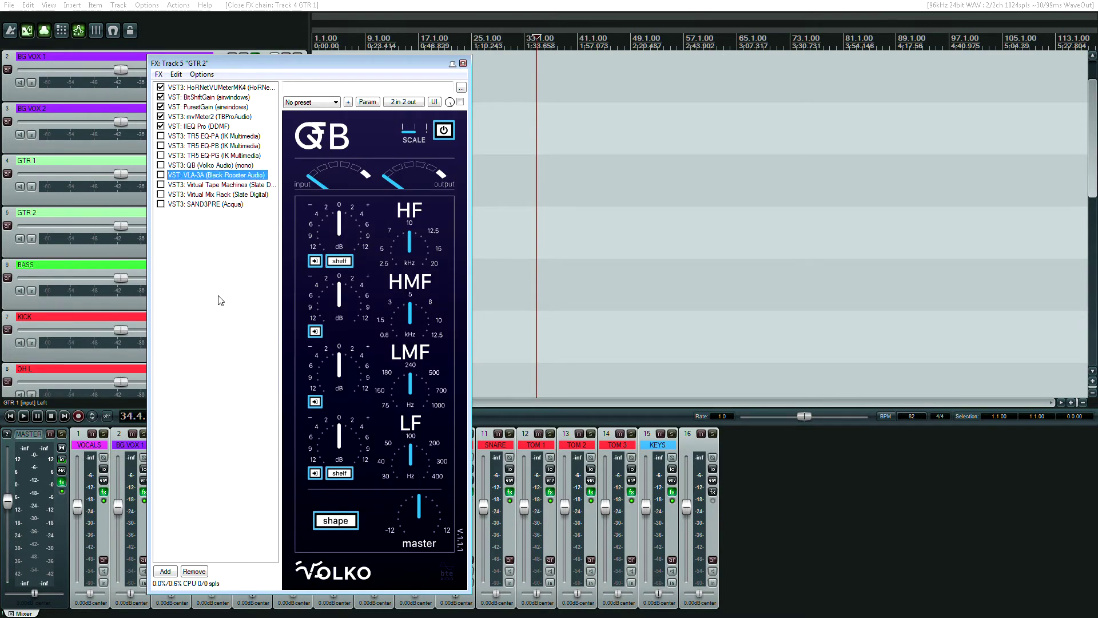
key("Down")
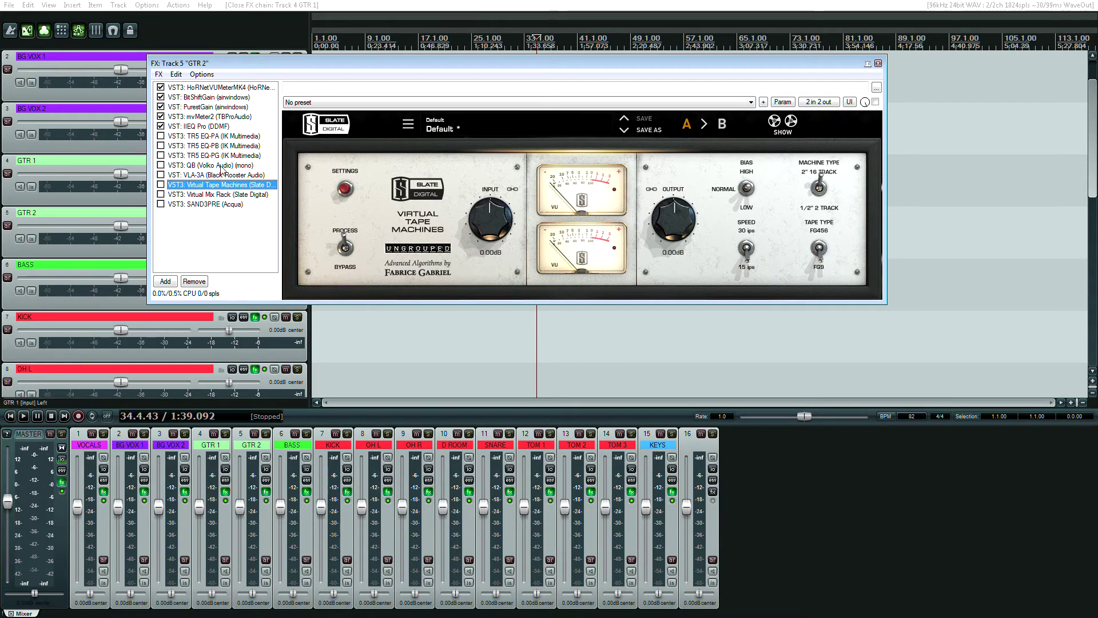
Go through GTR 2's plugins again in chain order, from TR5 EQ-PA to Virtual Tape Machines
left_click(222, 137)
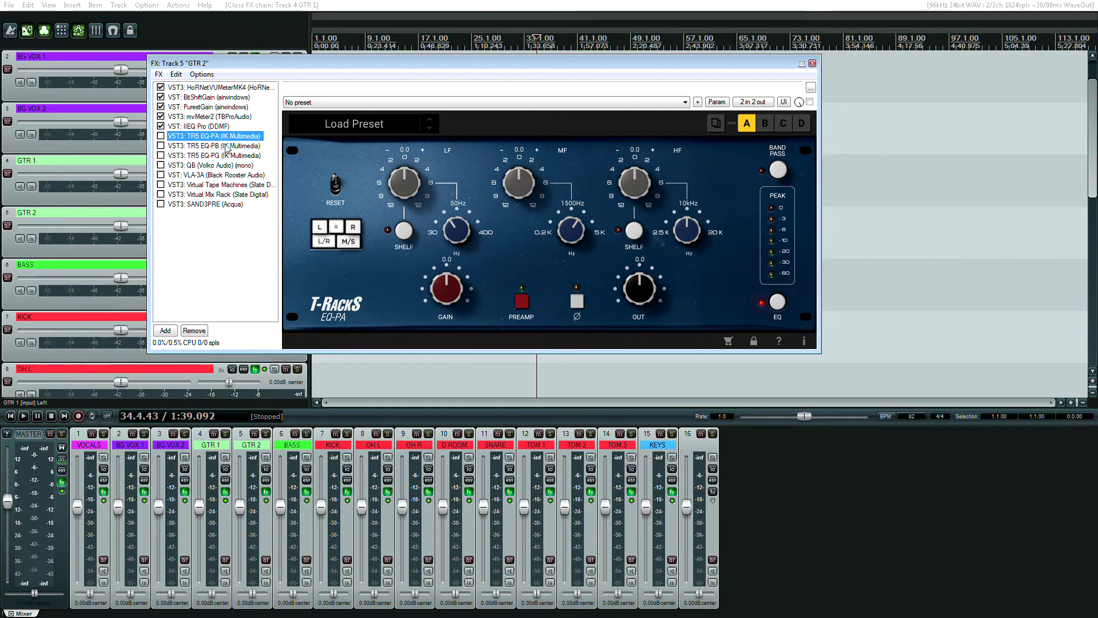
key("Down")
key("Down")
key("Down")
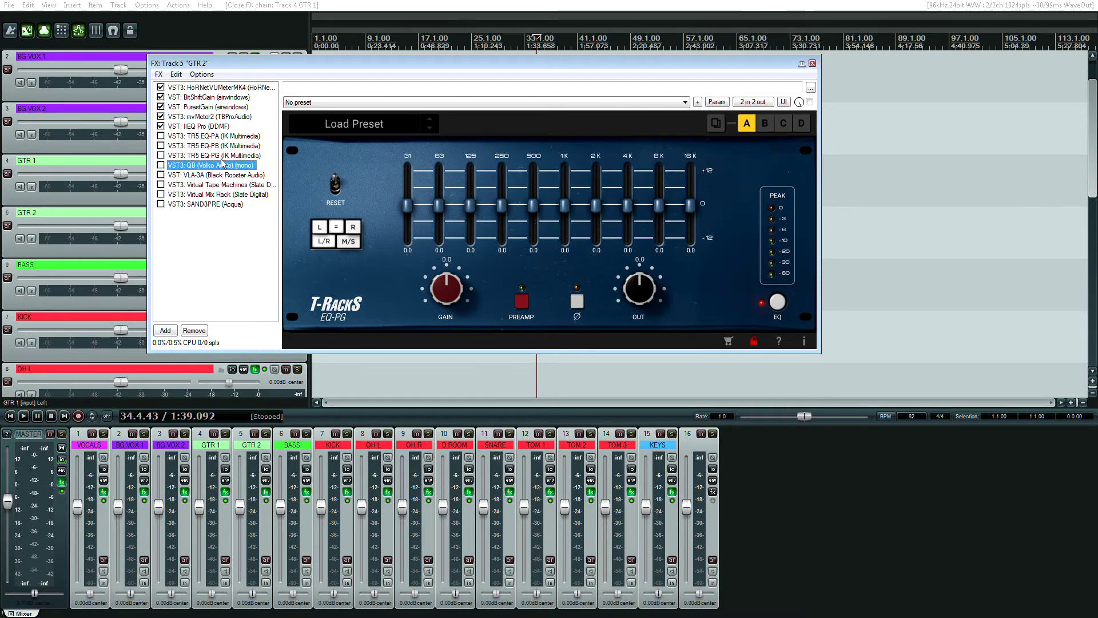
key("Down")
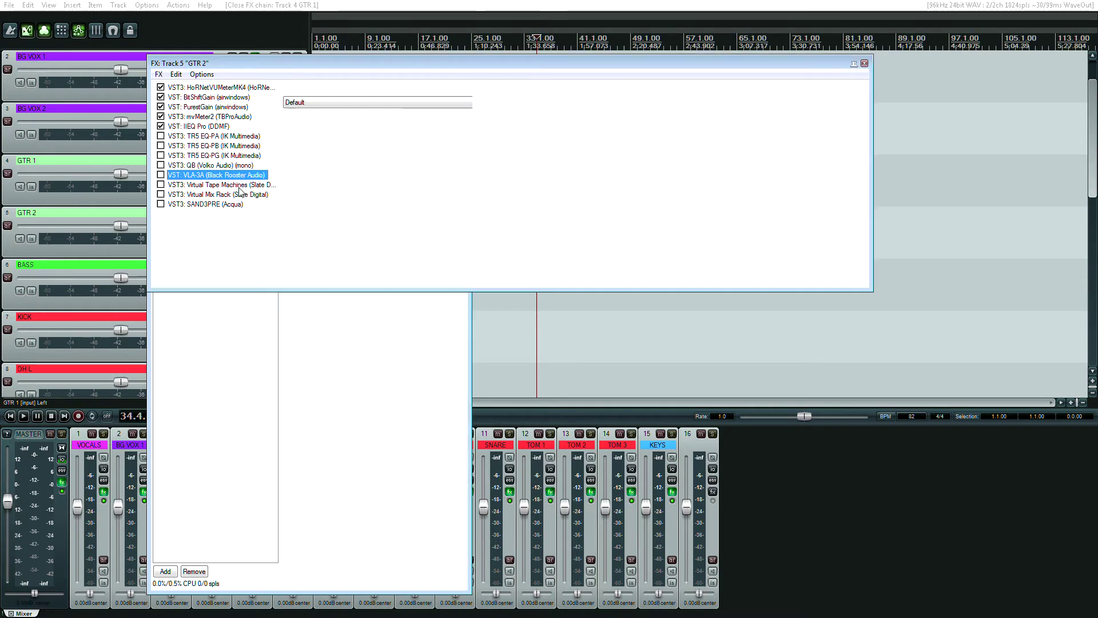
key("Down")
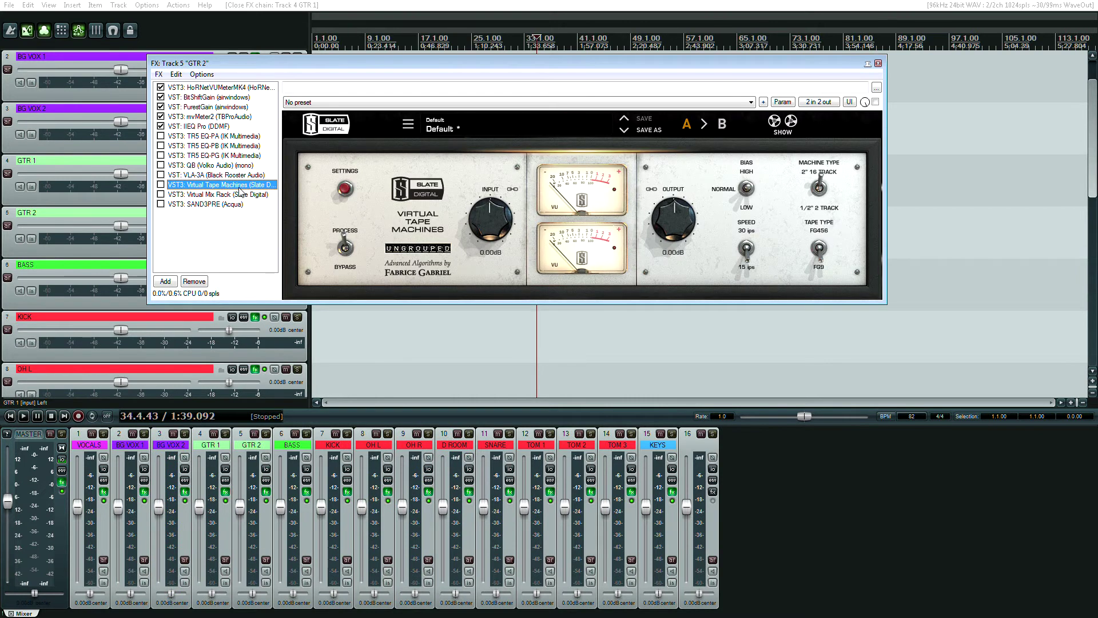
Move TR5 EQ-PA between TR5 EQ-PG and QB in the GTR 2 effects chain, and show QB
left_click(232, 174)
left_click(231, 148)
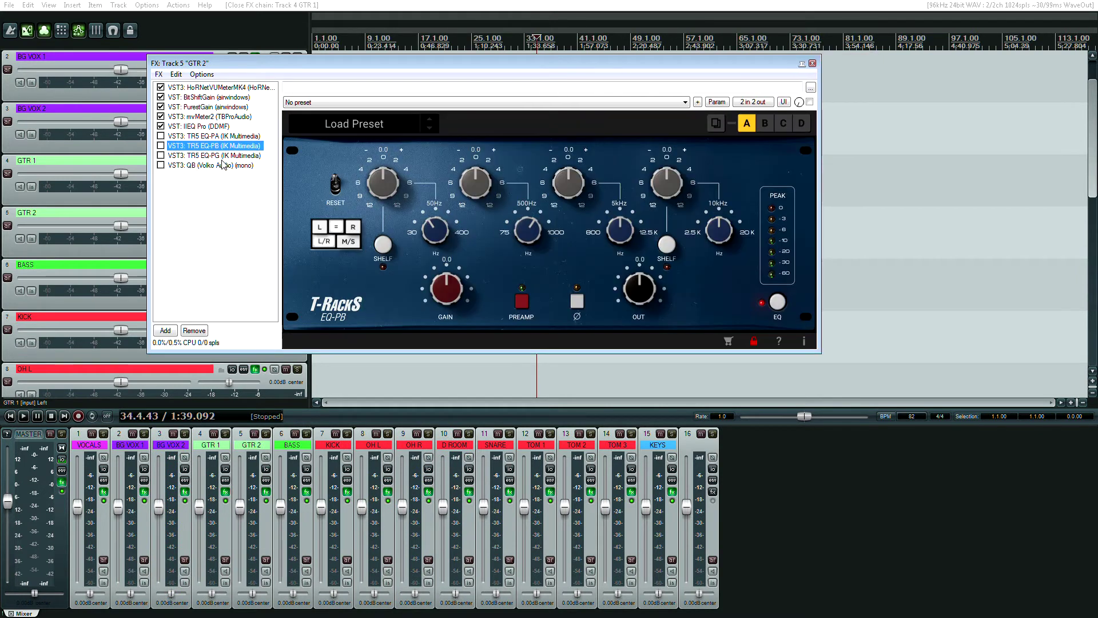
left_click(231, 136)
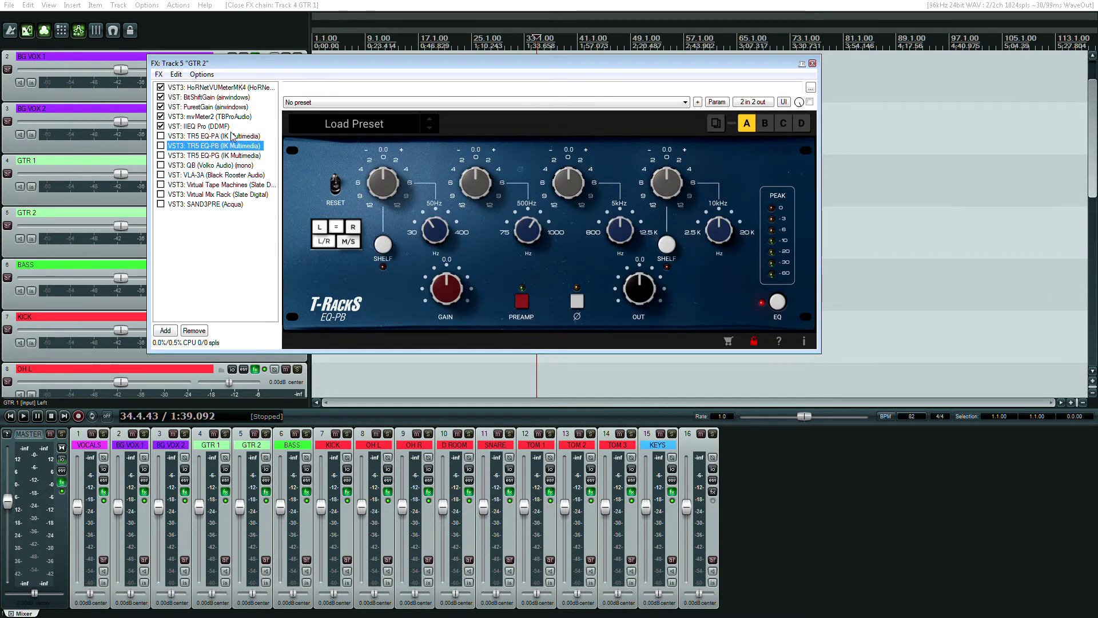
left_click_drag(285, 303, 234, 216)
left_click(216, 166)
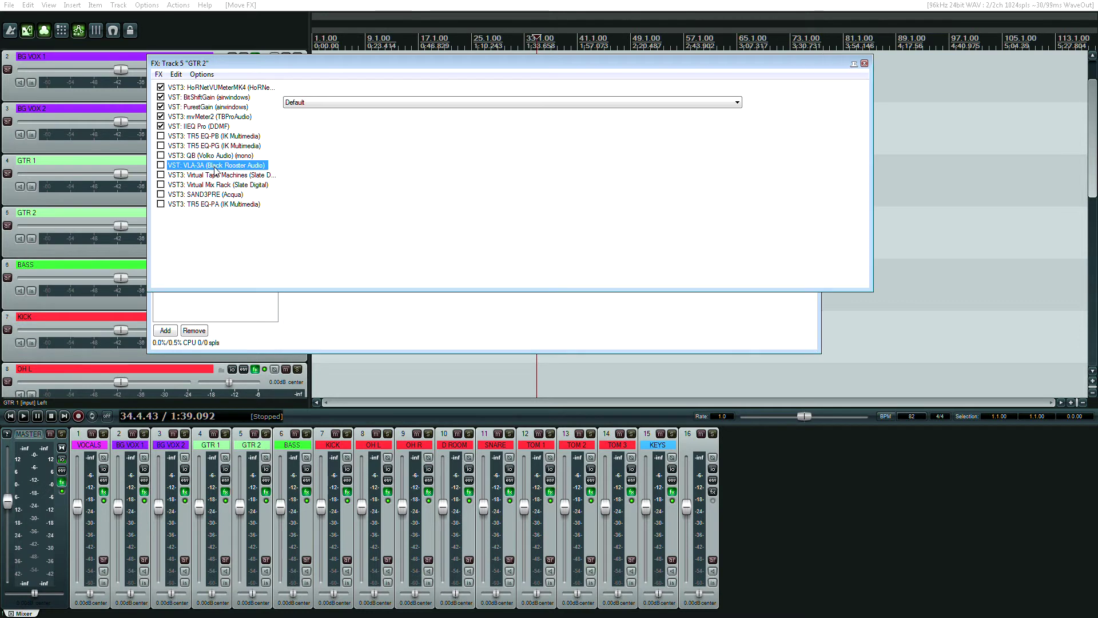
left_click_drag(224, 204, 216, 155)
left_click(216, 166)
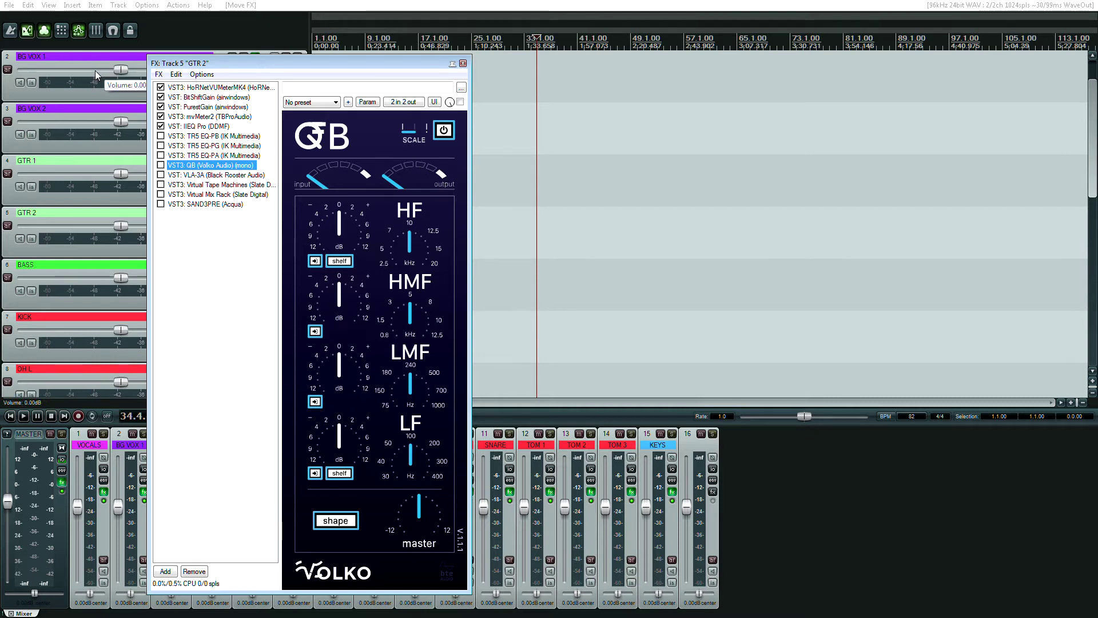
left_click(3, 8)
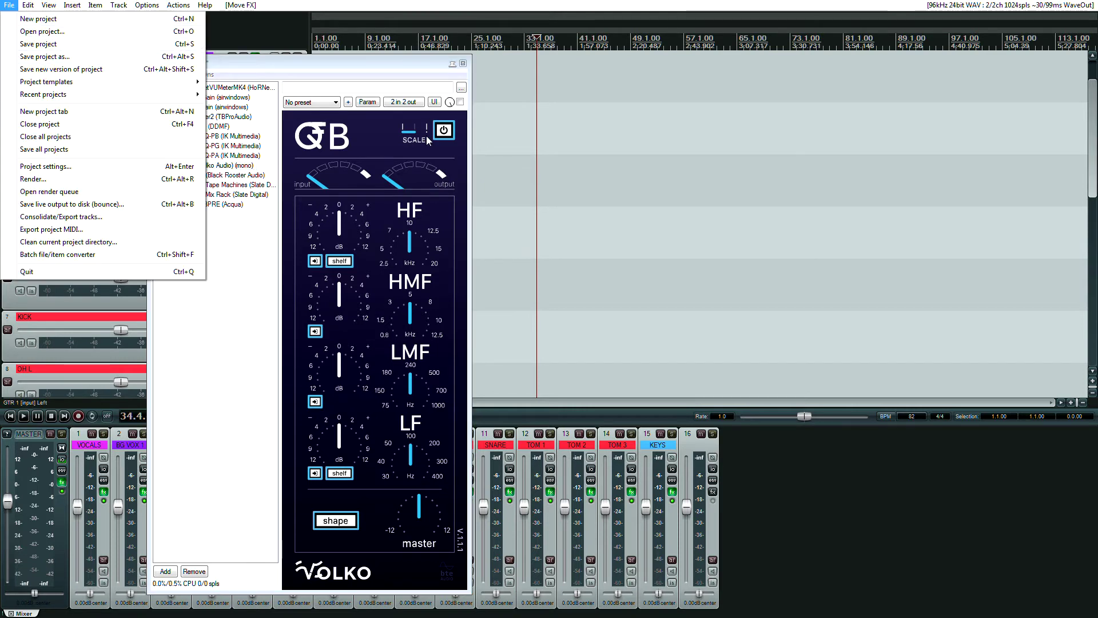
left_click(528, 147)
left_click(527, 147)
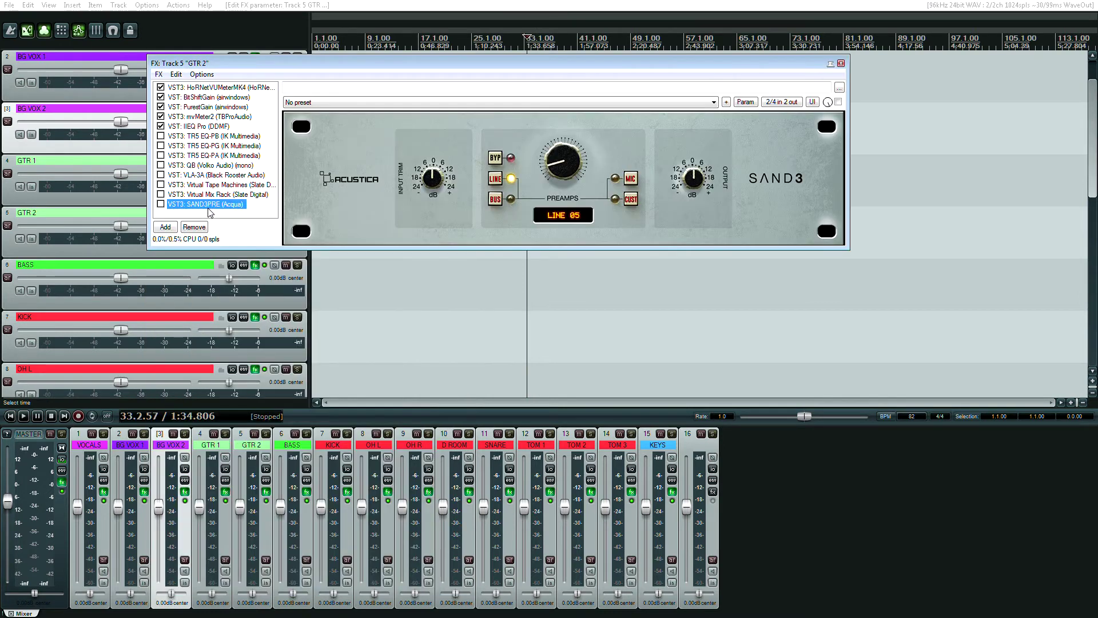
Examine Virtual Mix Rack, Virtual Tape Machines and SAND3PRE on GTR 2, and close its effects chain
key("Up")
key("Up")
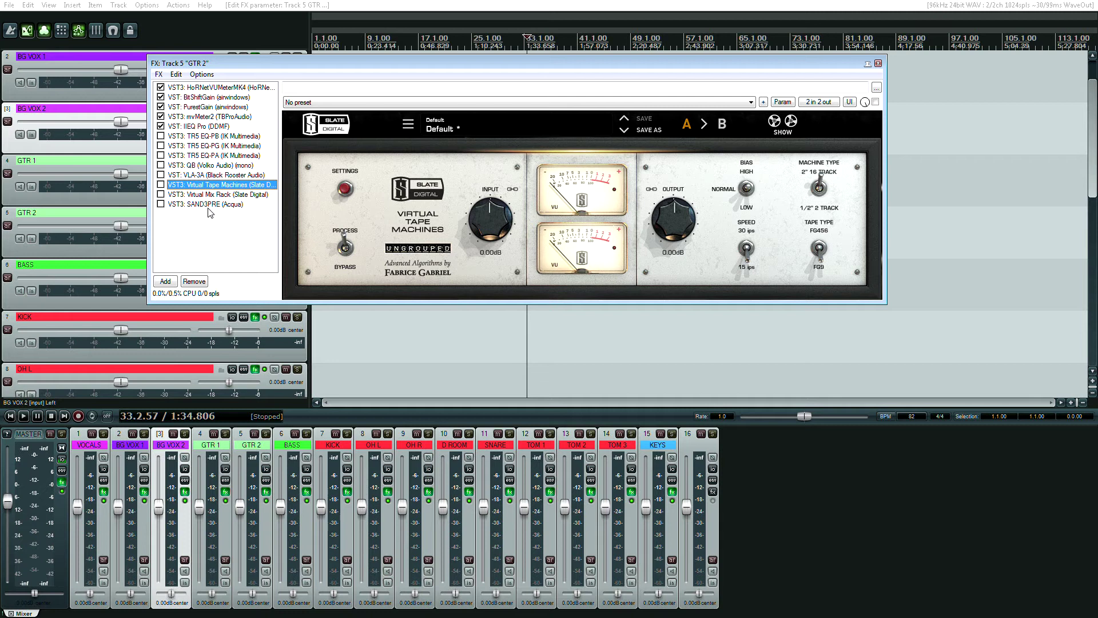
key("Down")
key("Down")
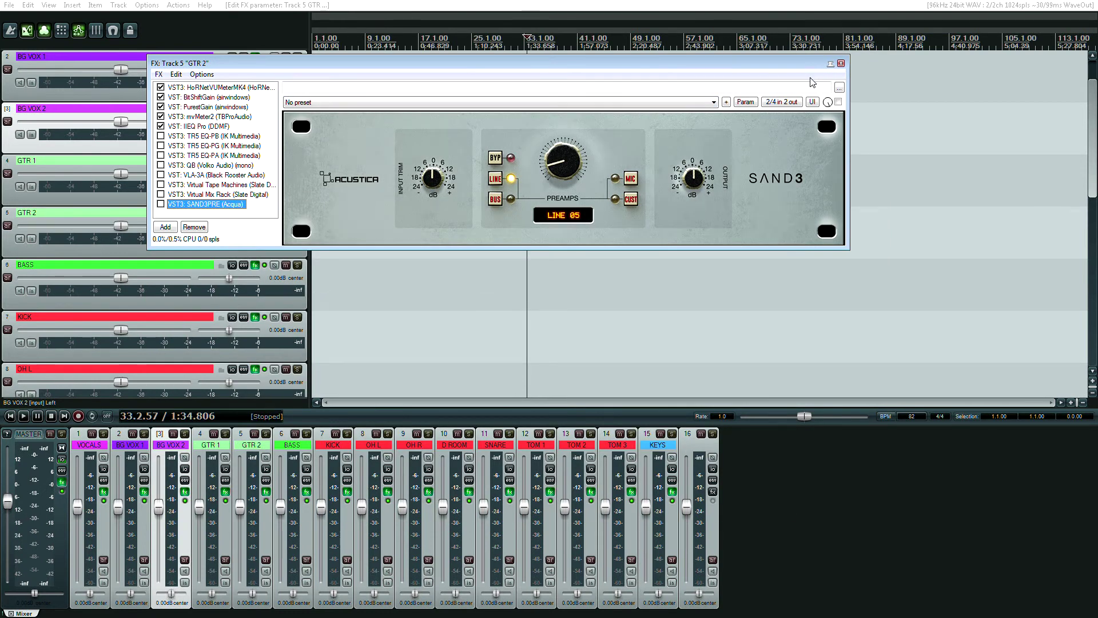
left_click(841, 63)
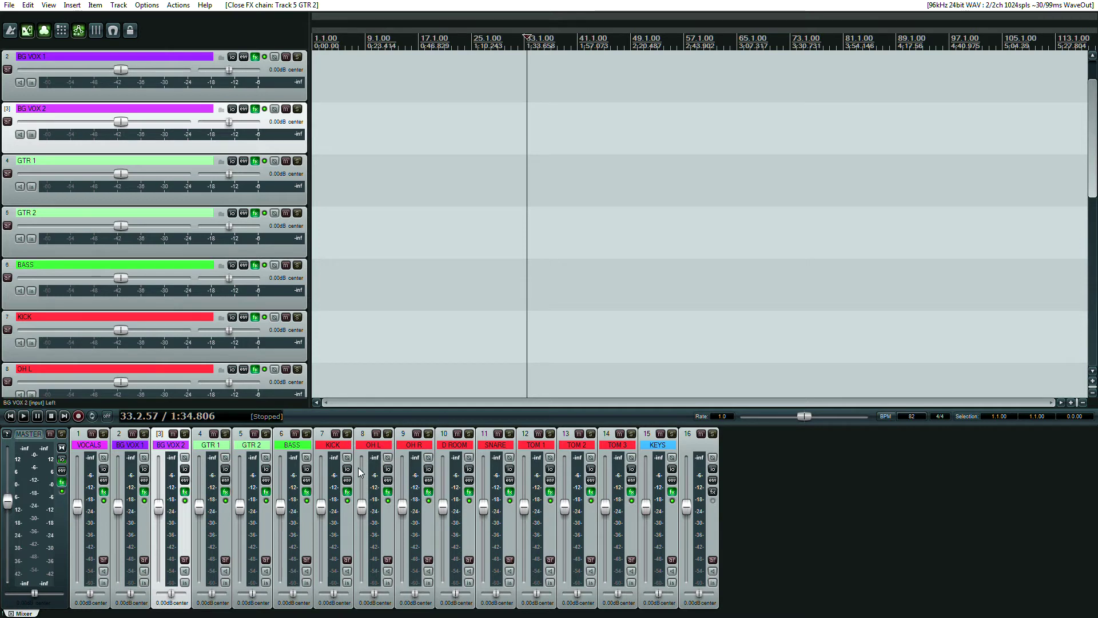
Open the BASS track's effects chain and review its plugins from HoRNet VU Meter MK4 to Kuassa Cerberus Bass Amp
left_click(303, 454)
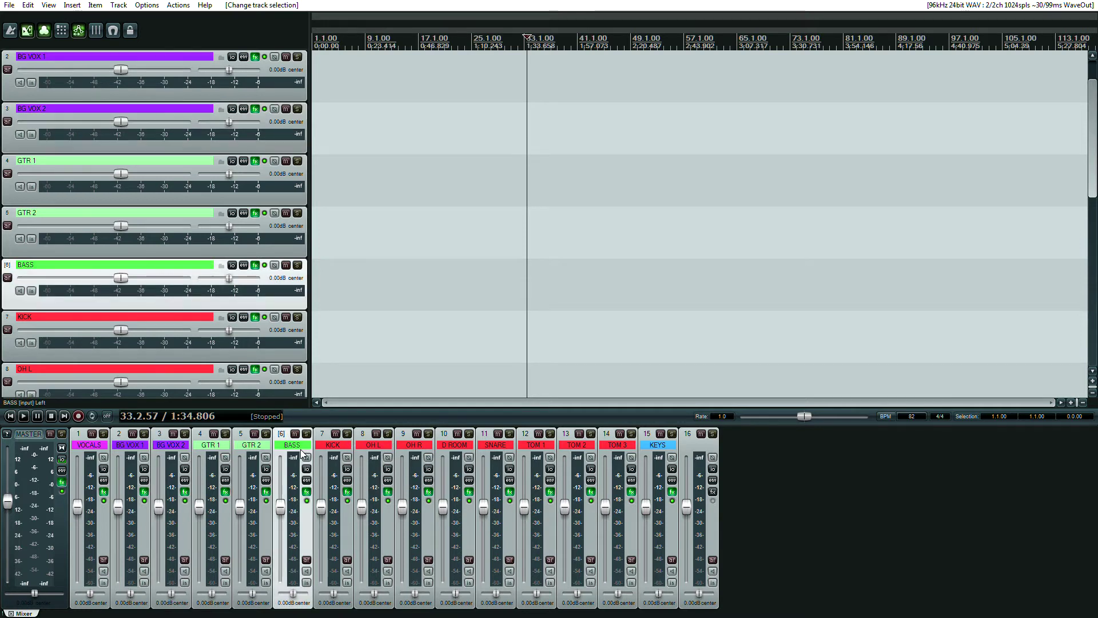
left_click(307, 491)
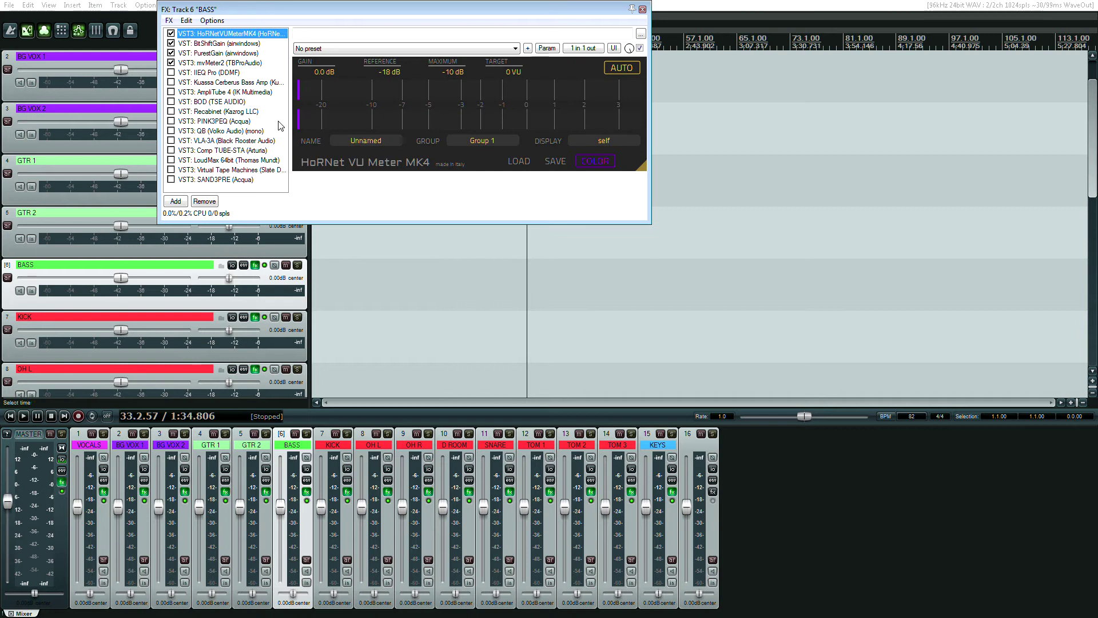
key("Down")
key("Down")
key("Down")
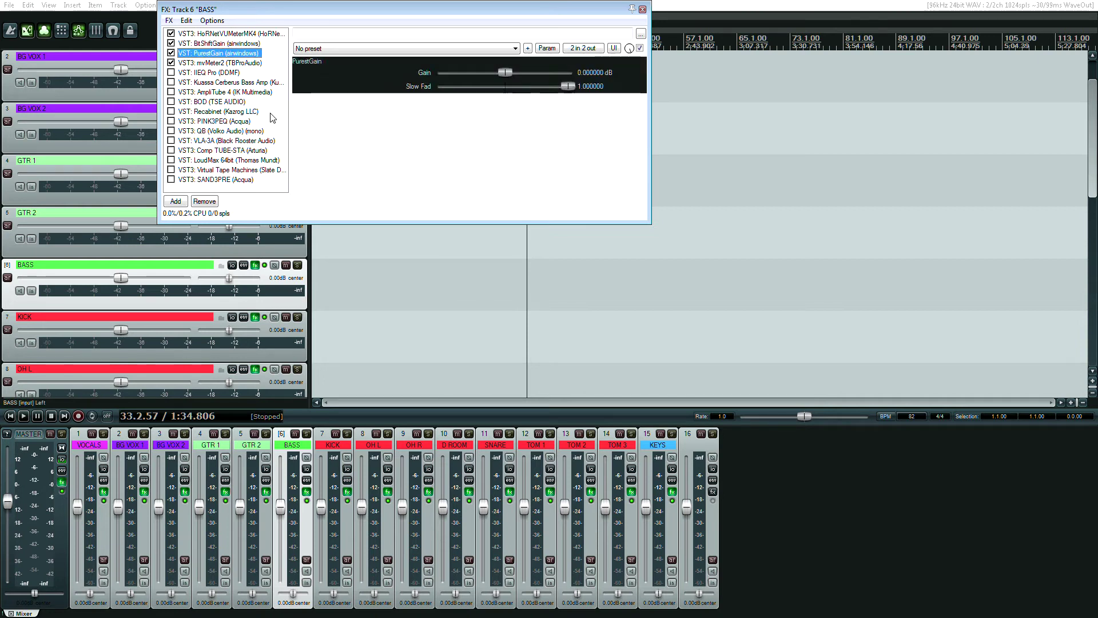
key("Down")
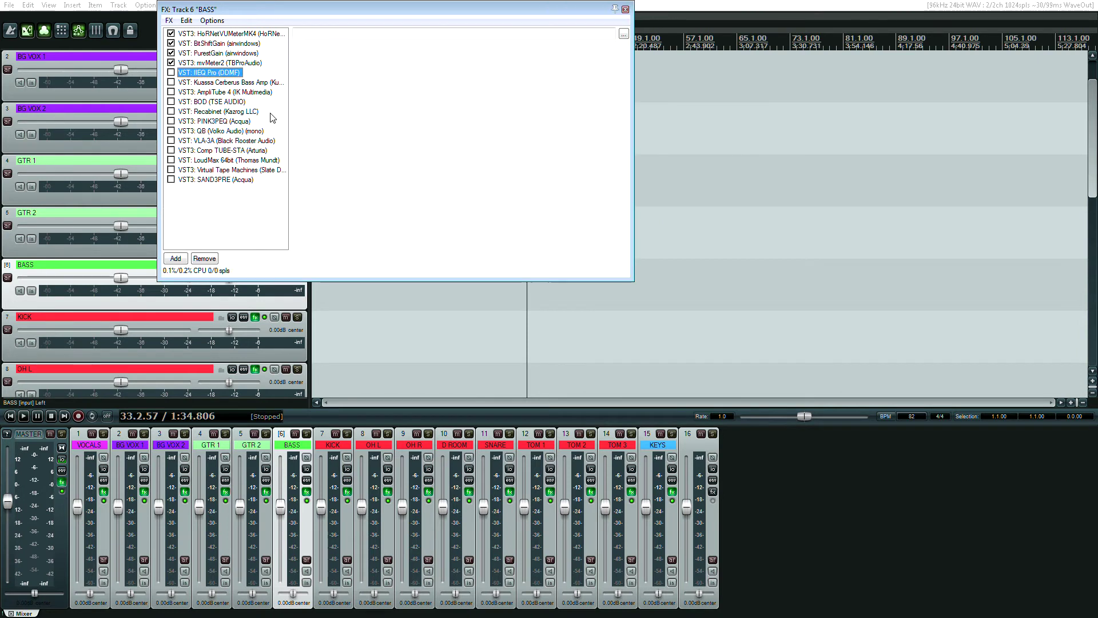
key("Down")
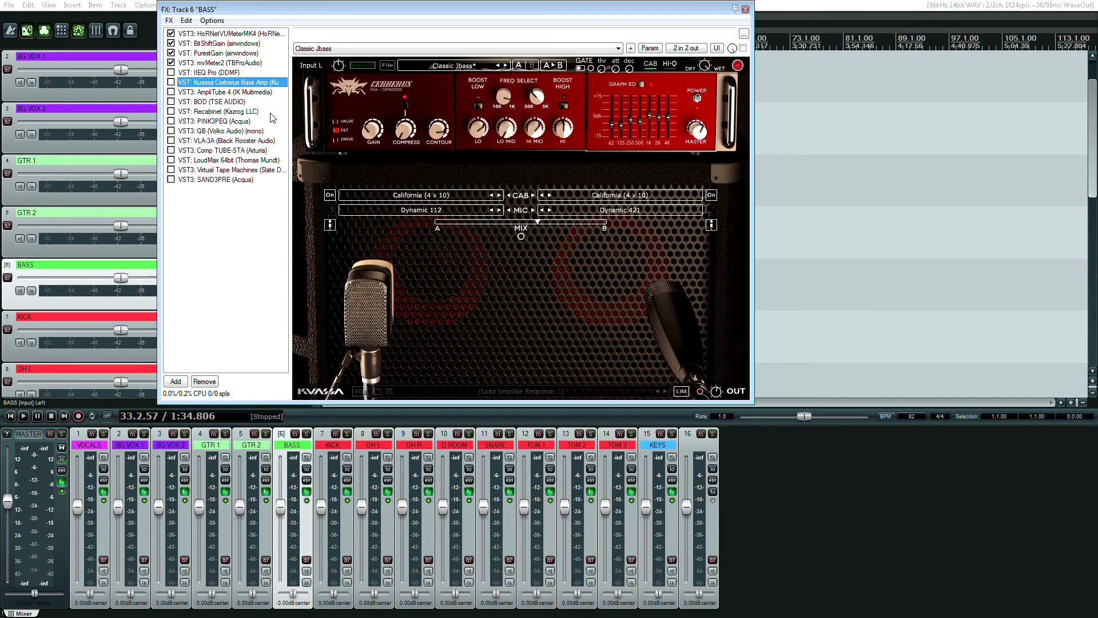
Step through AmpliTube 4, BOD and Recabinet to the PINK3PEQ equalizer in the BASS effects chain
key("Down")
key("Down")
key("Down")
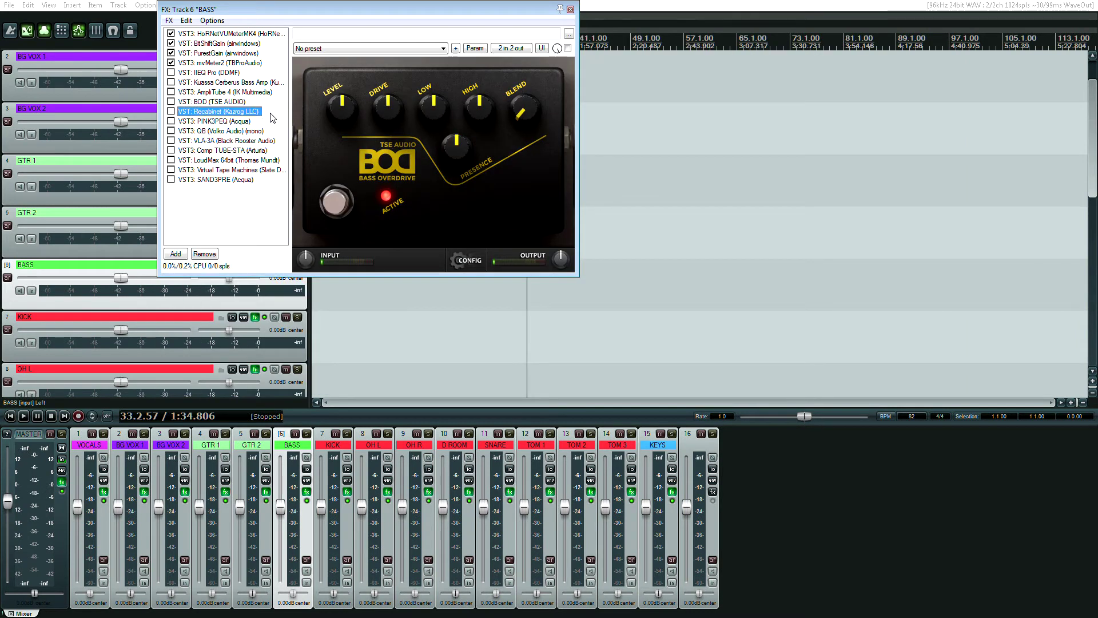
key("Down")
key("Down")
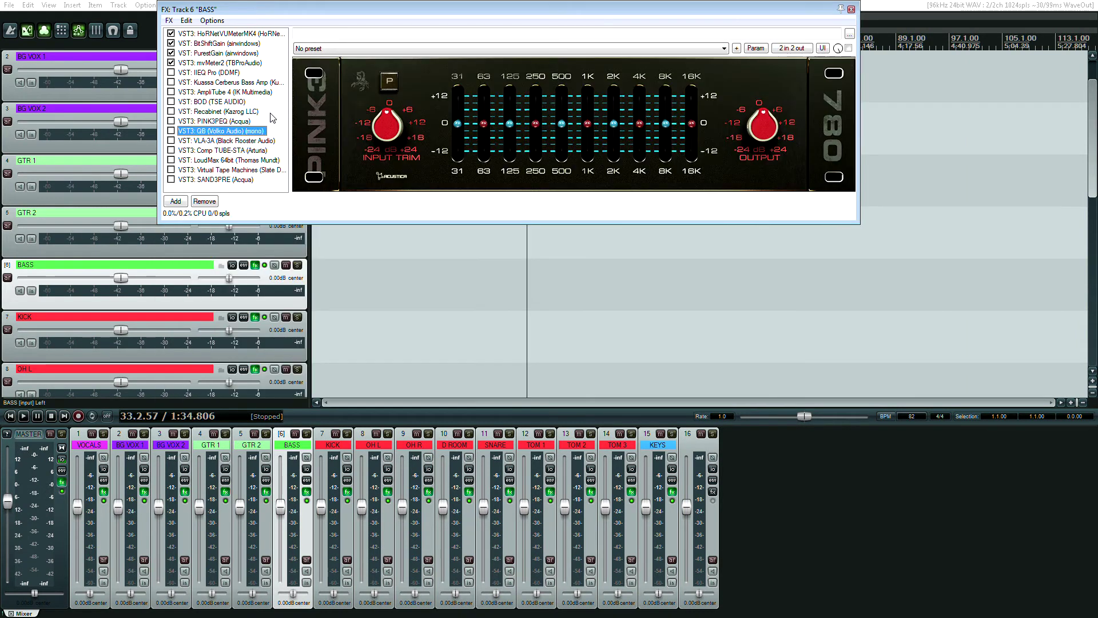
Examine PINK3PEQ, QB, VLA-3A and Comp TUBE-STA in the BASS effects chain
key("Up")
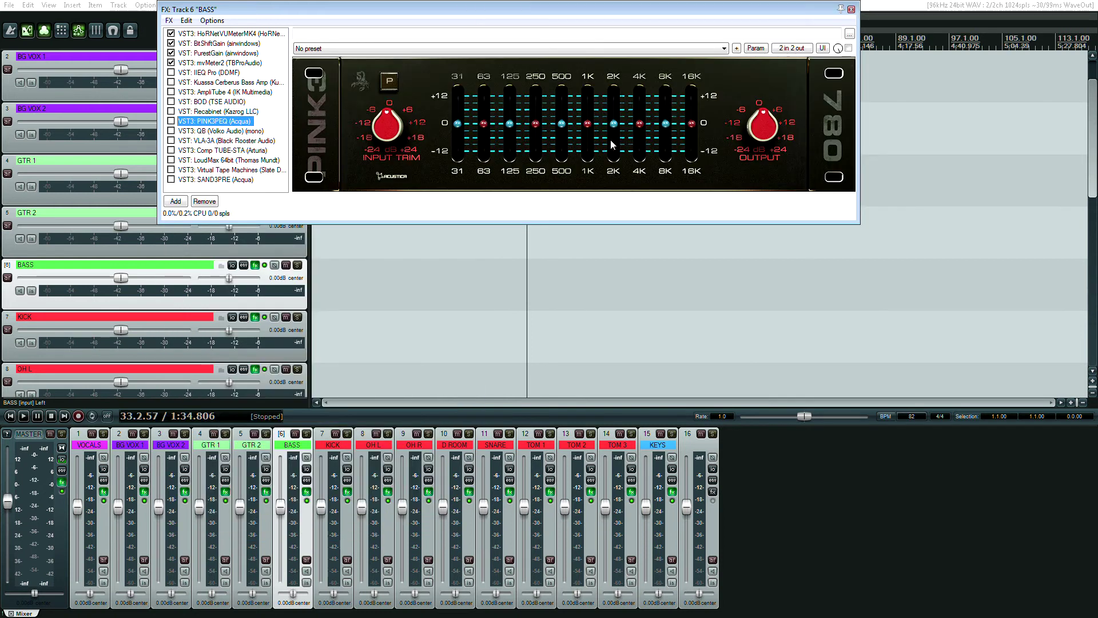
key("Down")
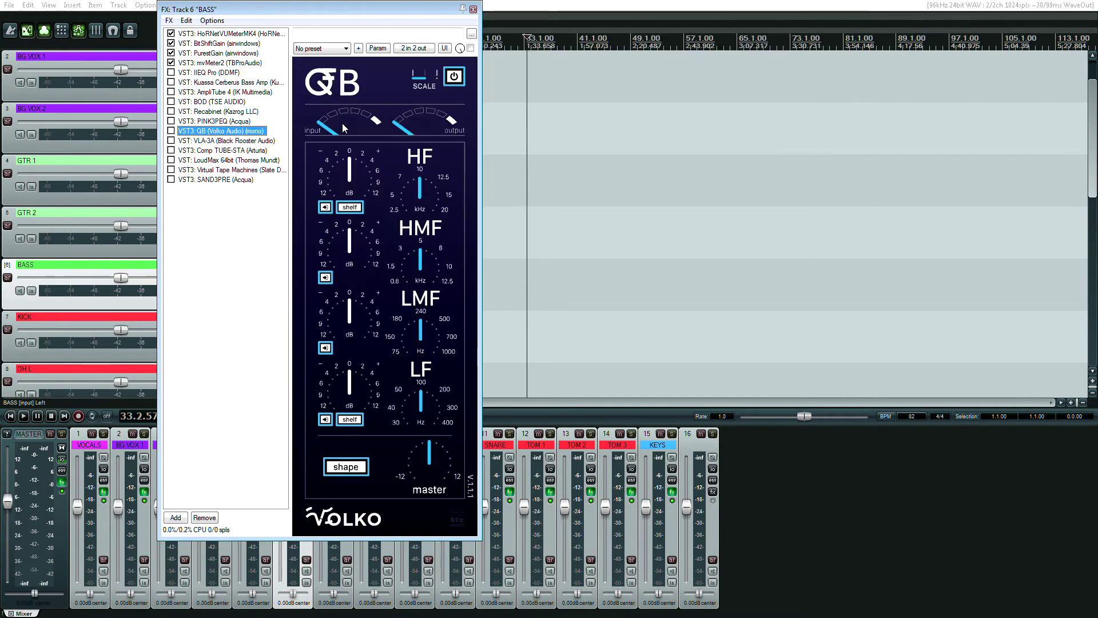
key("Down")
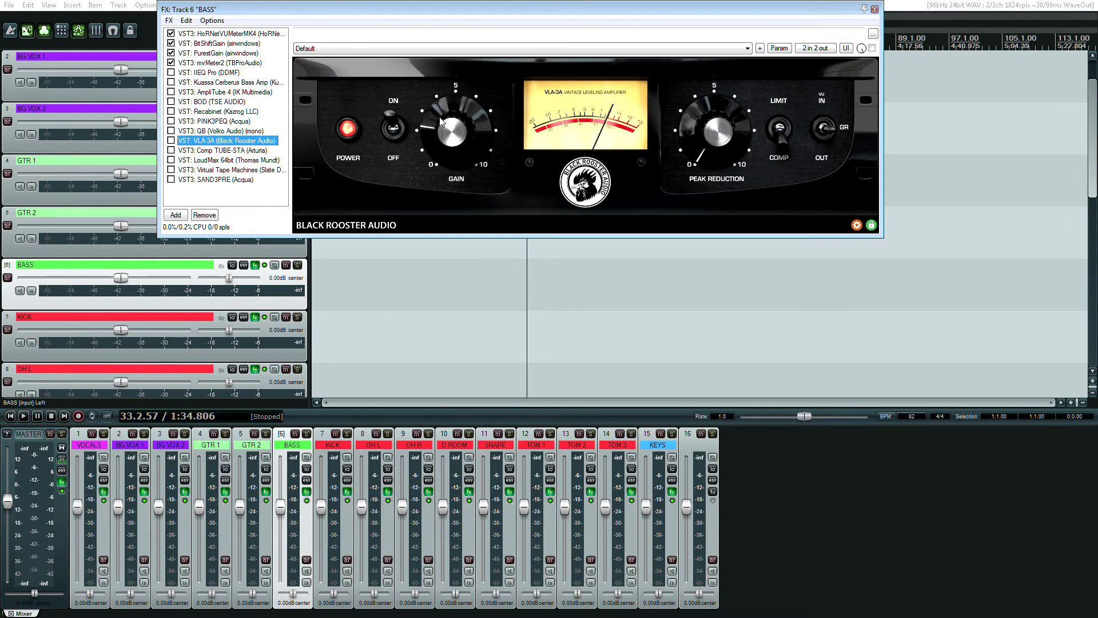
key("Down")
key("Down")
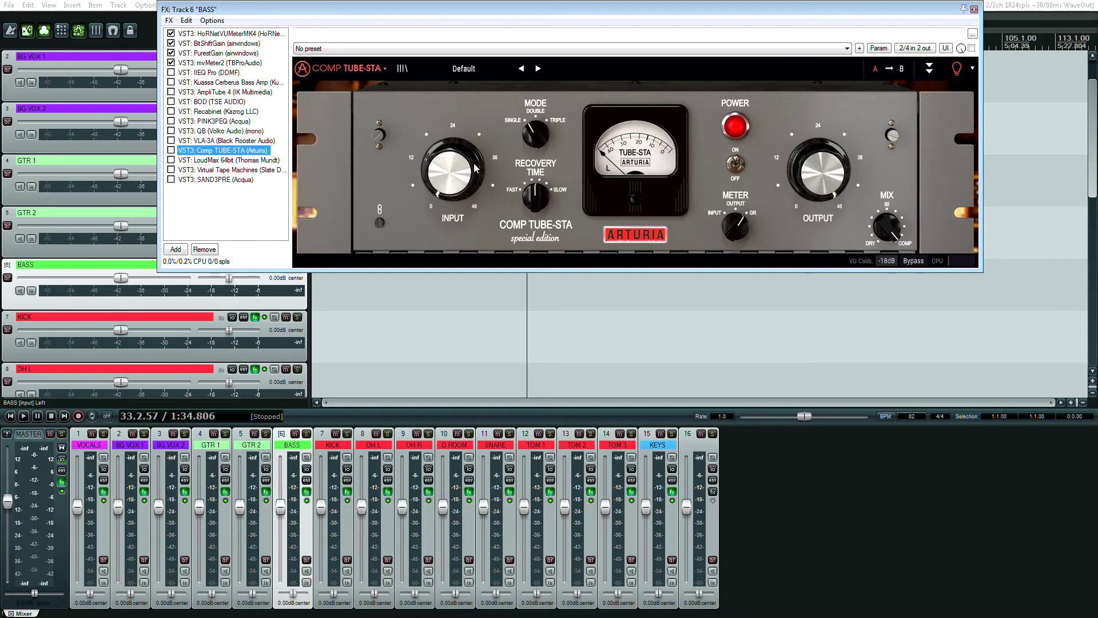
Review LoudMax, Virtual Tape Machines and SAND3PRE on BASS, return to HoRNet VU Meter MK4, and close the effects chain
key("Down")
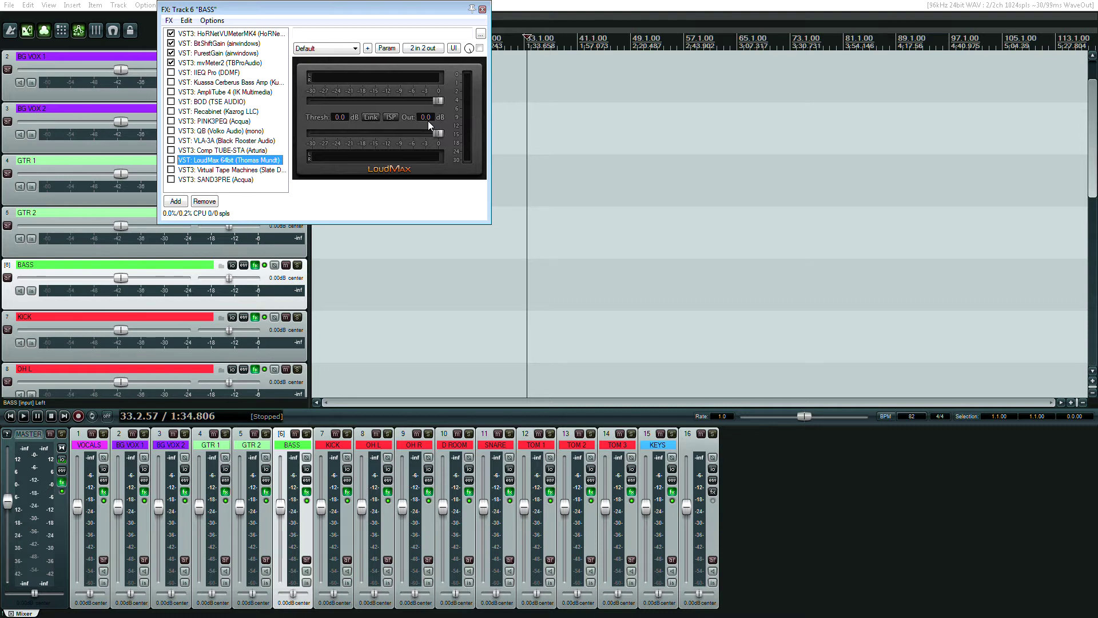
key("Down")
key("Down")
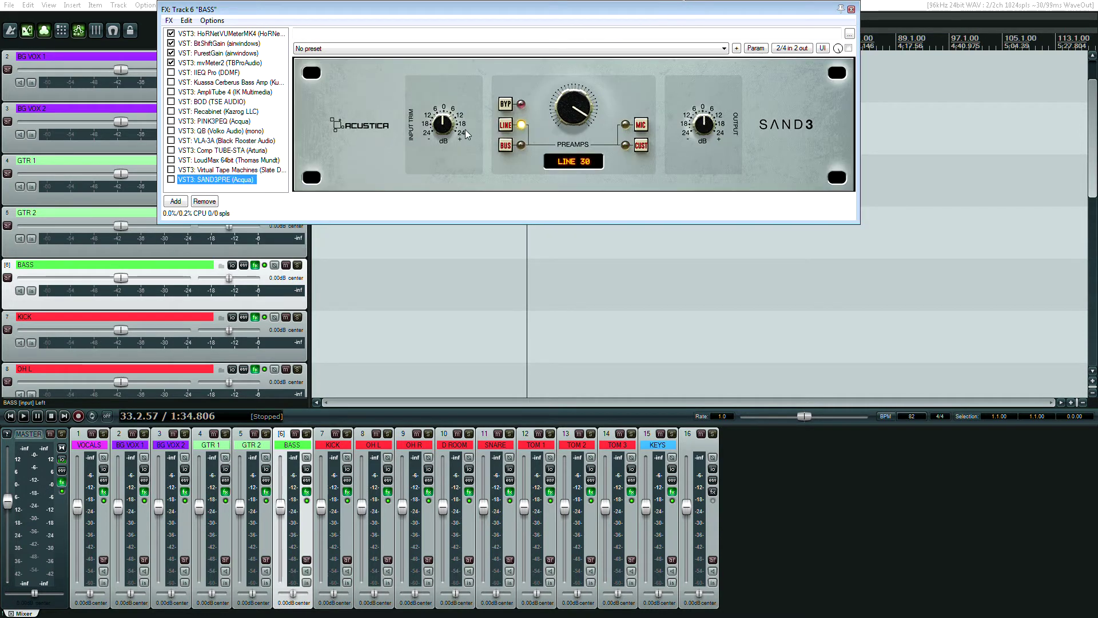
left_click_drag(479, 17, 484, 232)
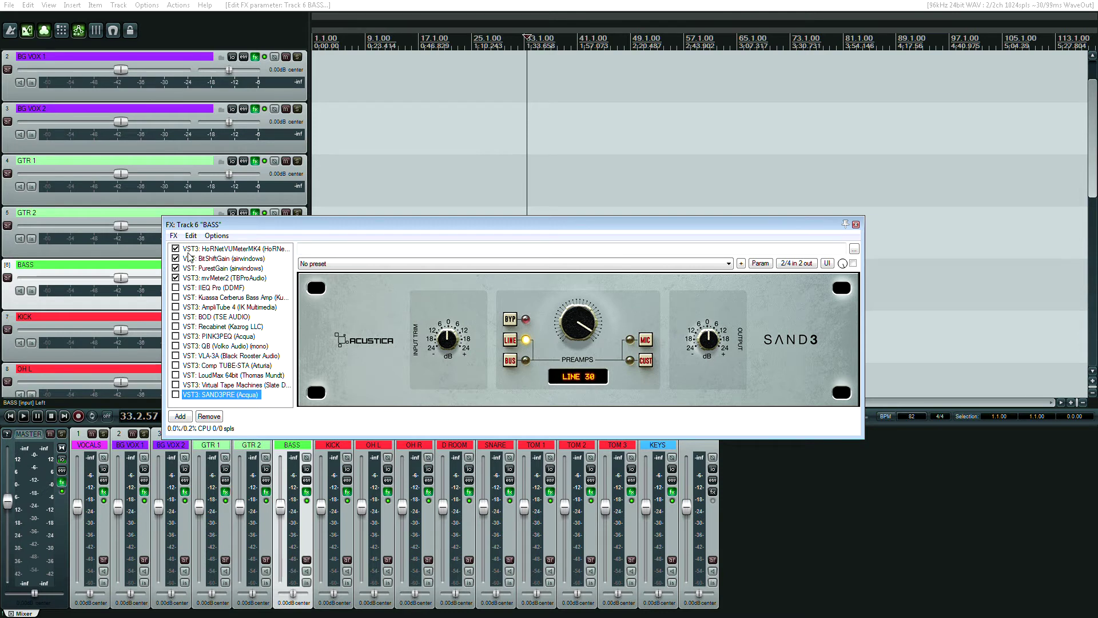
left_click(212, 248)
left_click(651, 224)
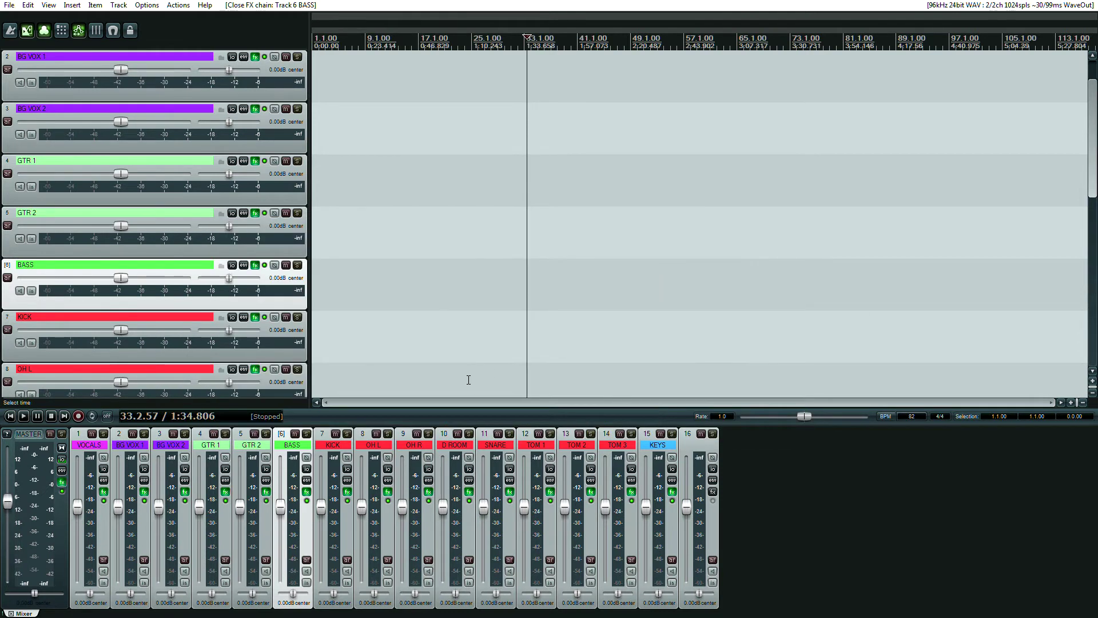
Open the KICK effects chain, view its gain and metering plugins through mvMeter2, and select the BASS and KICK tracks together
left_click(347, 492)
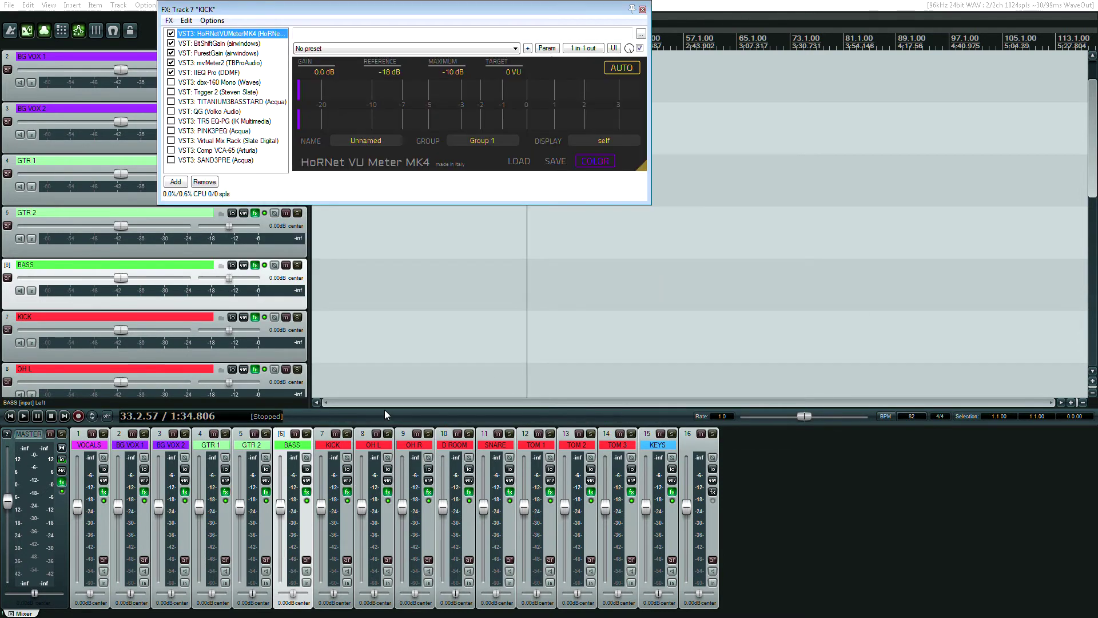
key("Down")
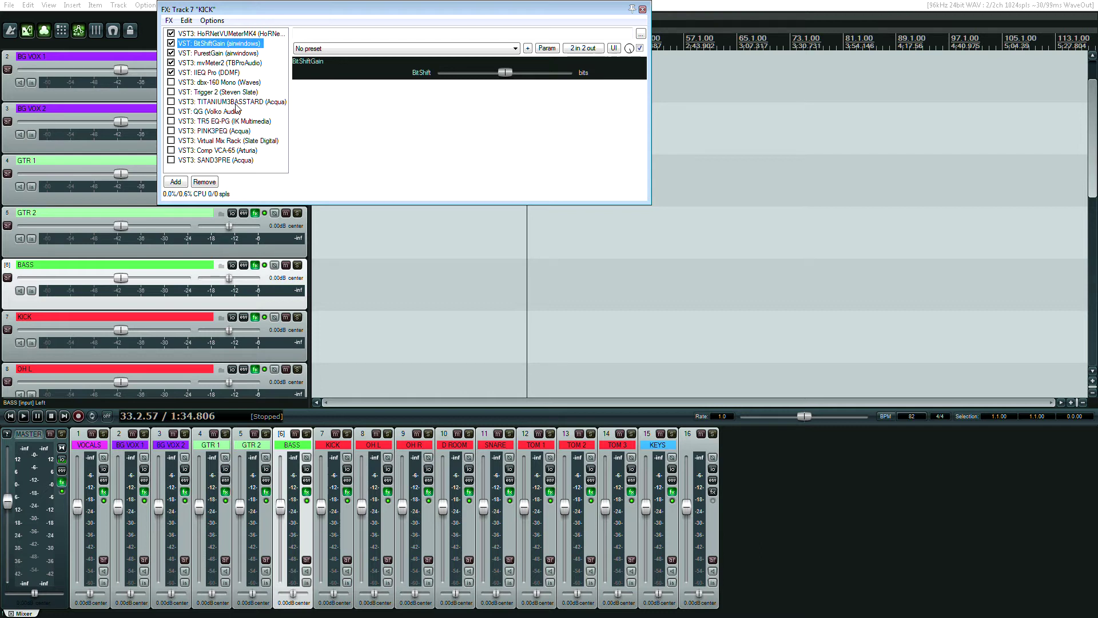
key("Down")
key("Down")
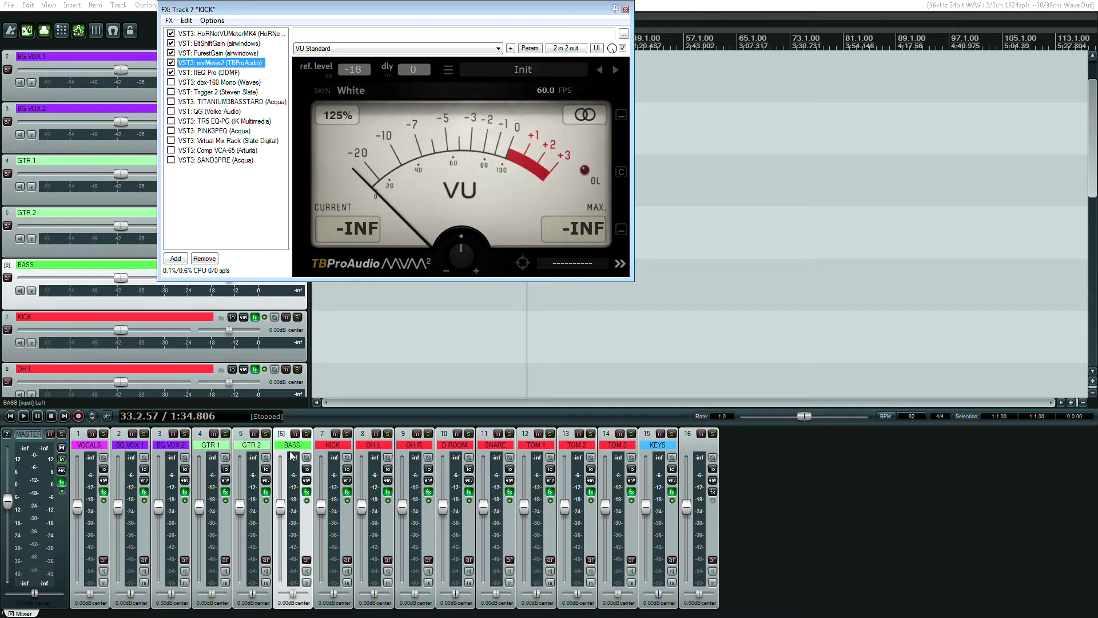
left_click_drag(326, 451, 293, 462)
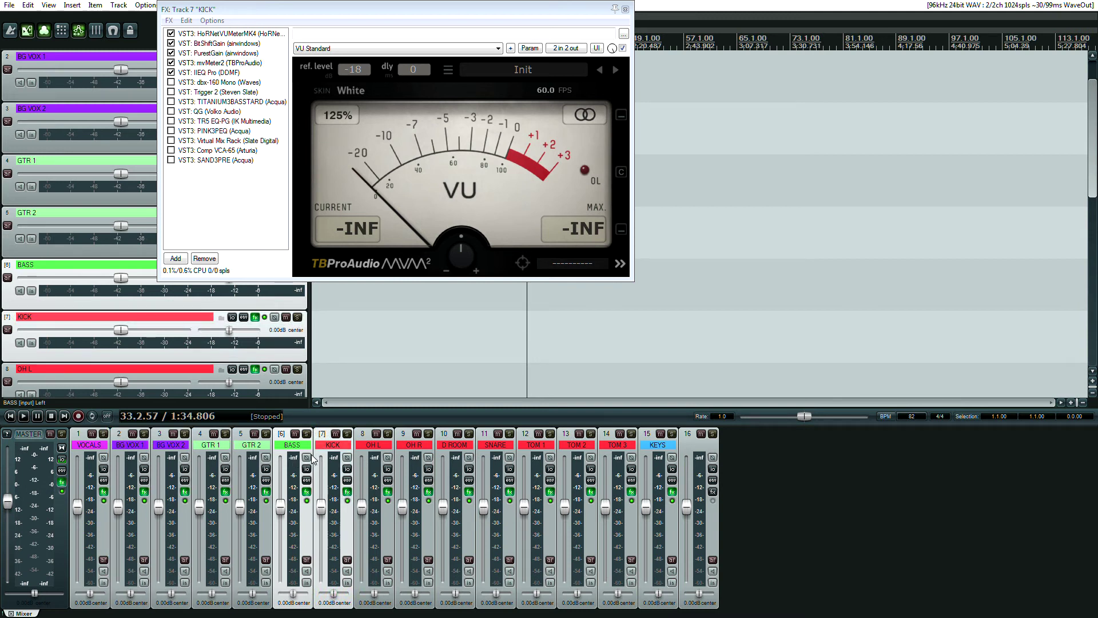
Inspect IIEQ Pro, dbx-160 Mono and Trigger 2 in the KICK effects chain
left_click(217, 82)
left_click(215, 74)
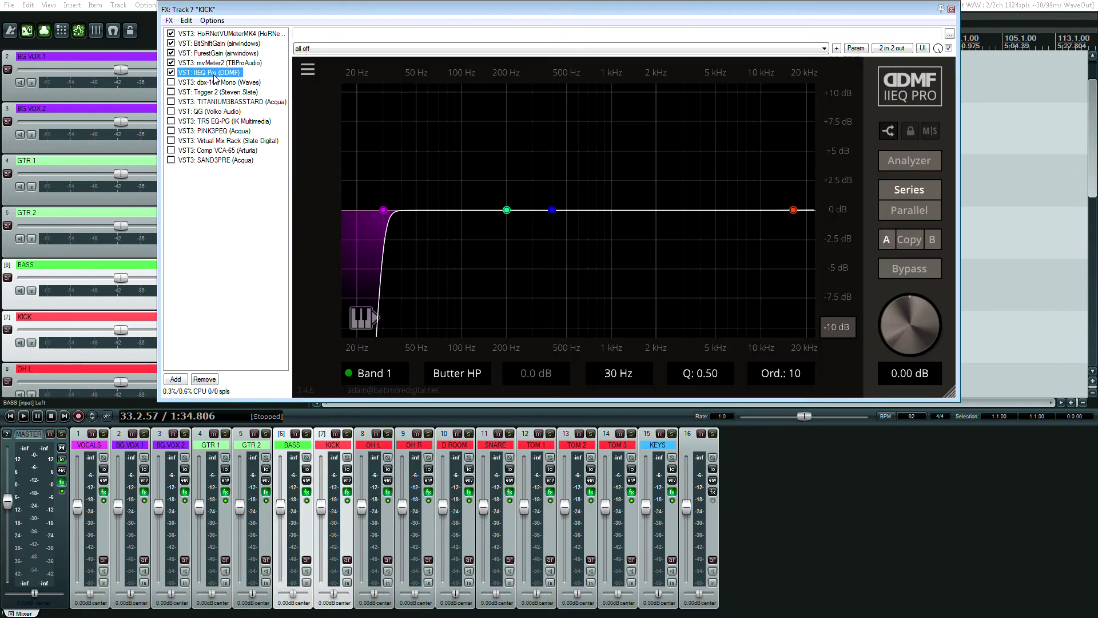
left_click(216, 82)
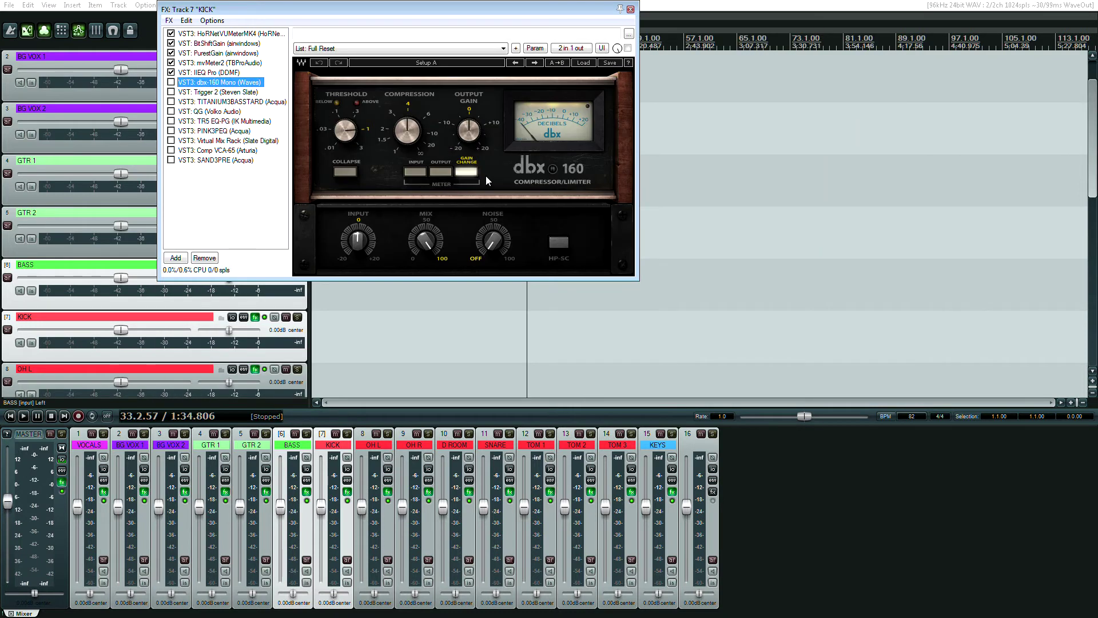
left_click(219, 91)
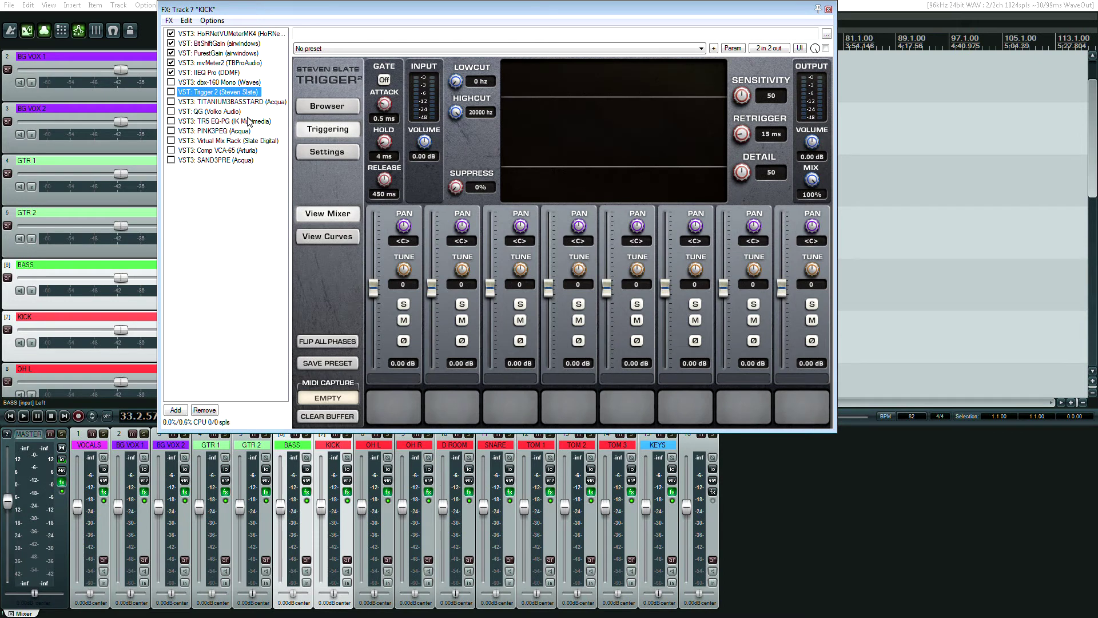
Look over the TITANIUM3BASSTARD and QG equalizers in the KICK effects chain
key("Down")
key("Down")
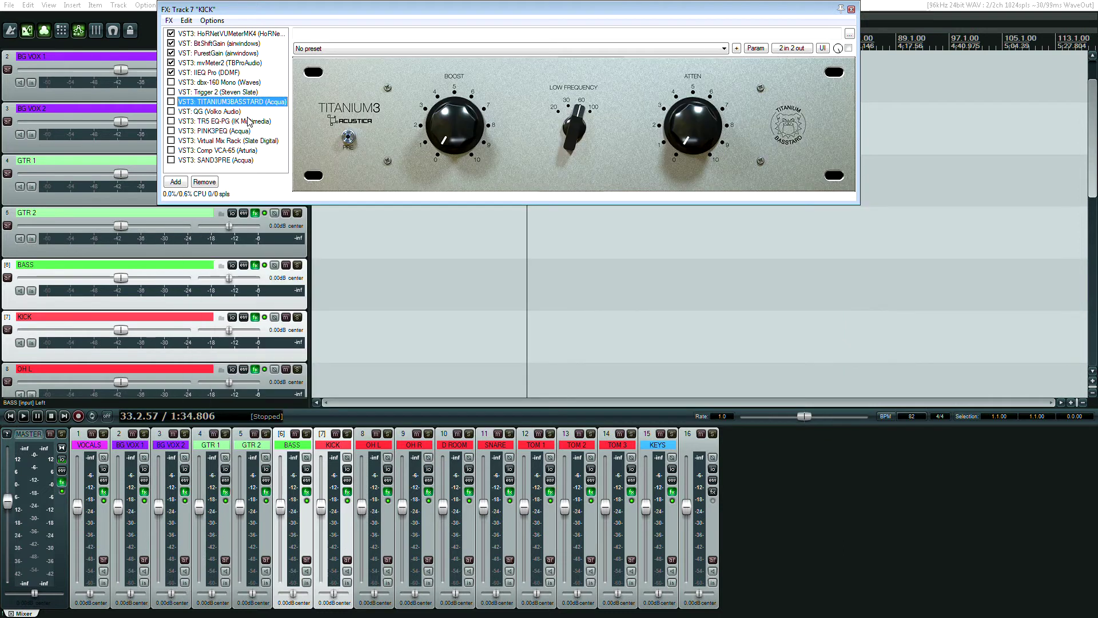
key("Up")
key("Down")
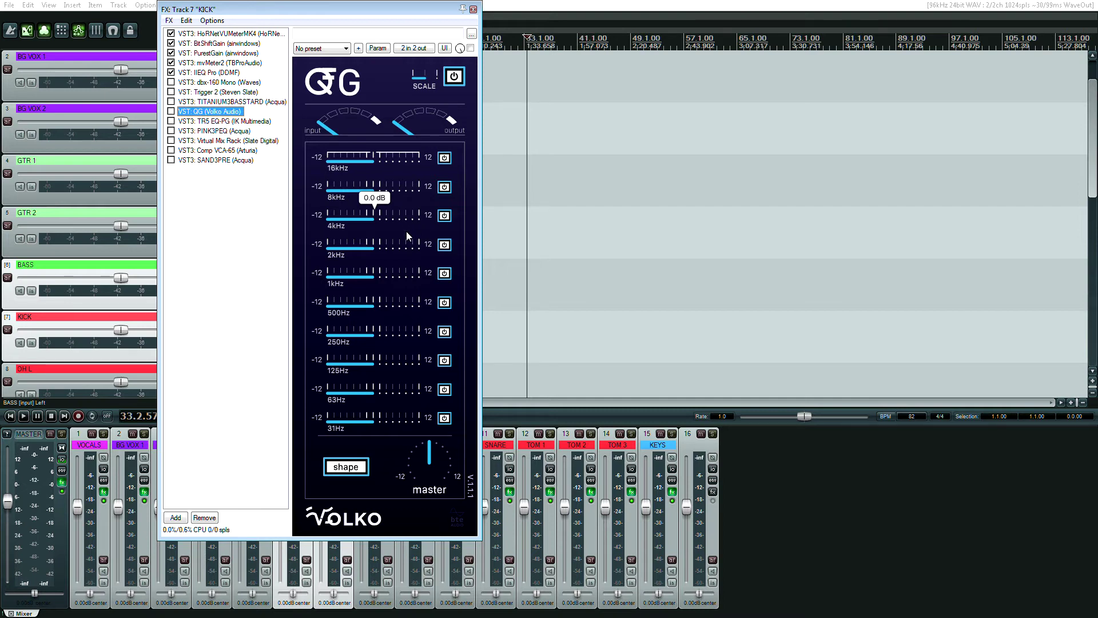
mouse_move(373, 248)
Compare the TR5 EQ-PG and PINK3PEQ graphic equalizers on KICK by switching back and forth between them
key("Down")
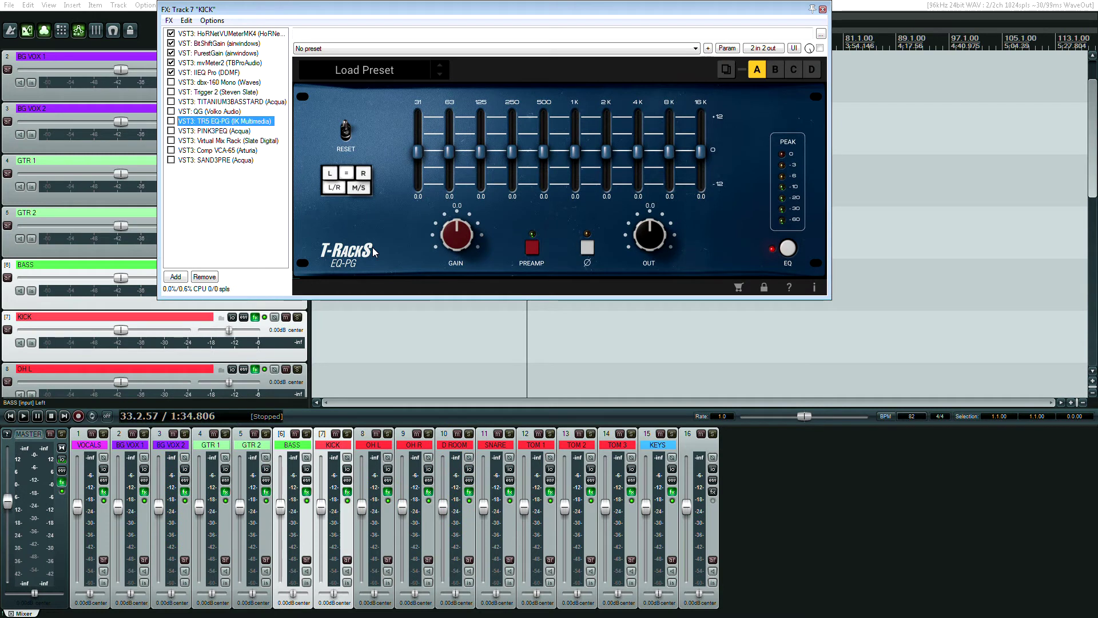
key("Down")
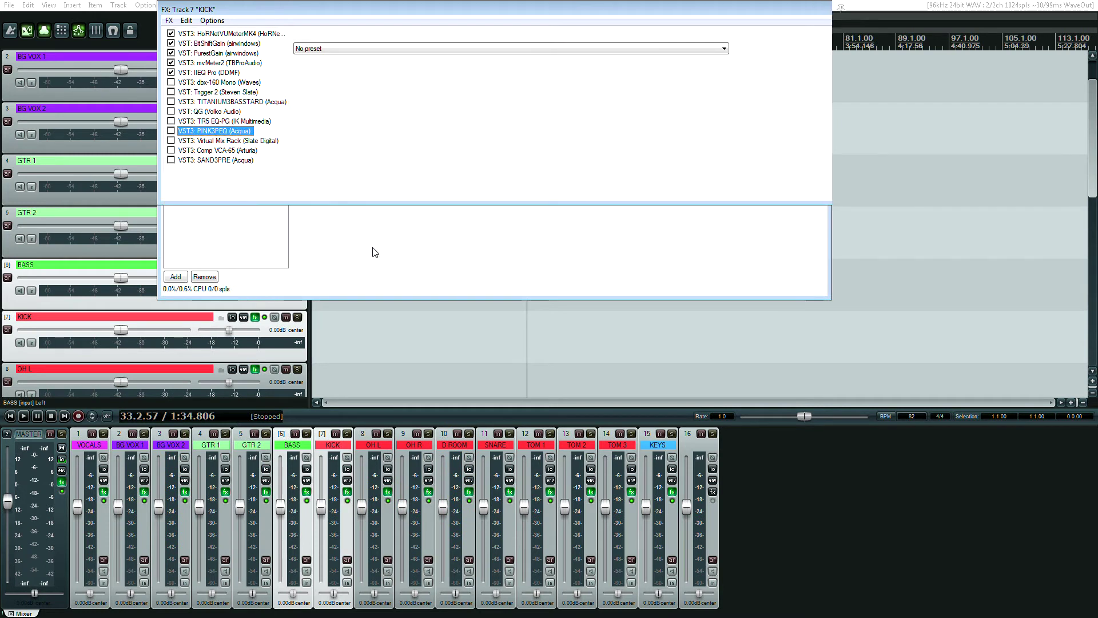
key("Up")
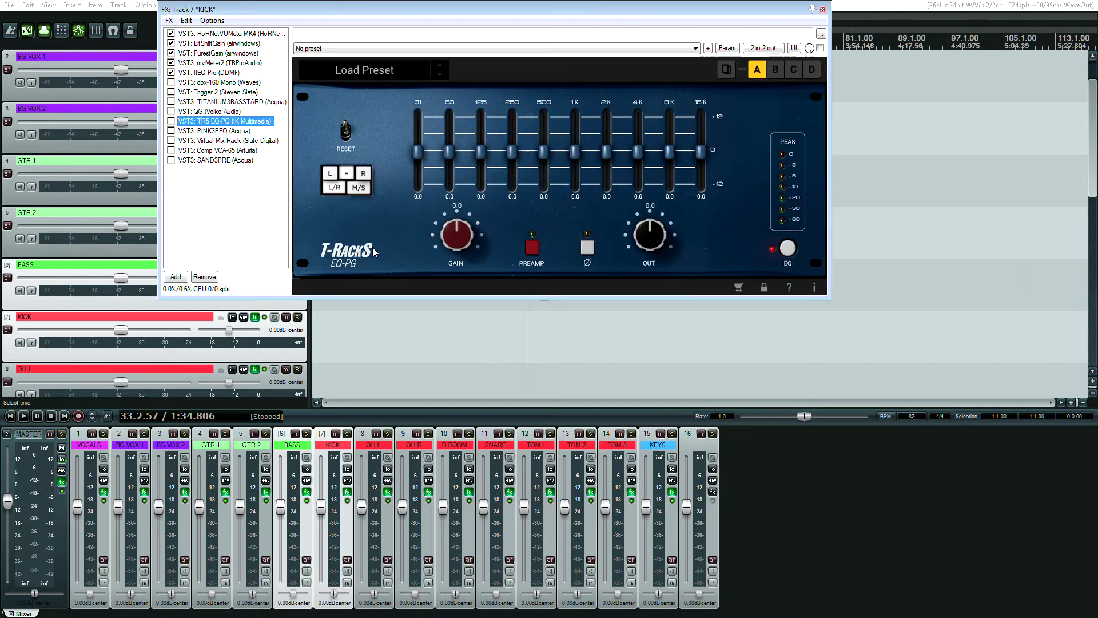
key("Down")
key("Up")
key("Down")
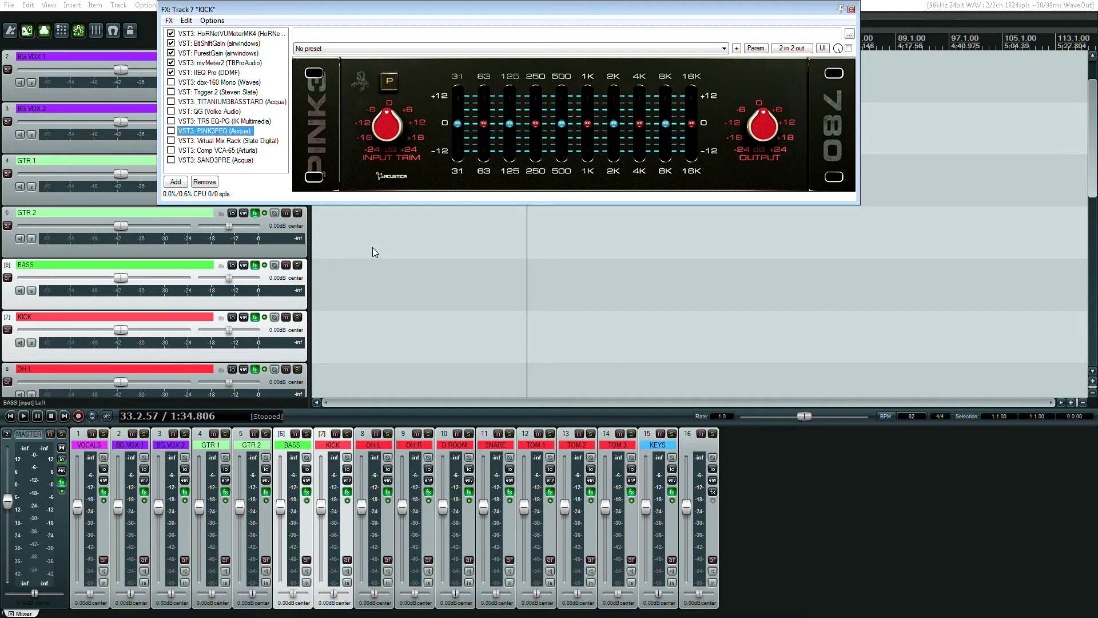
key("Up")
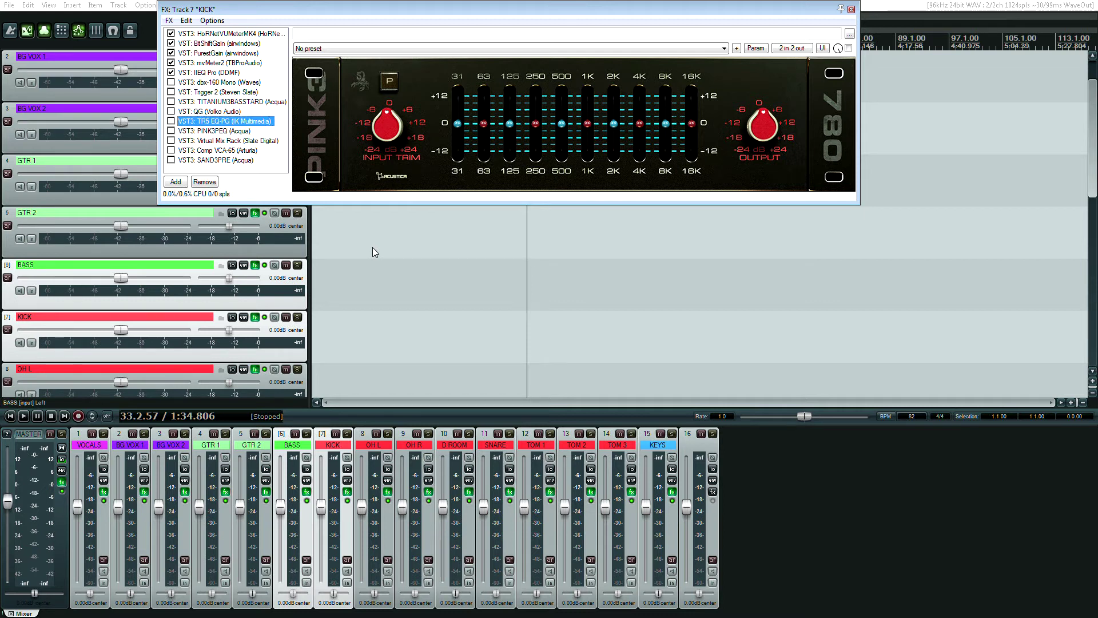
key("Down")
key("Up")
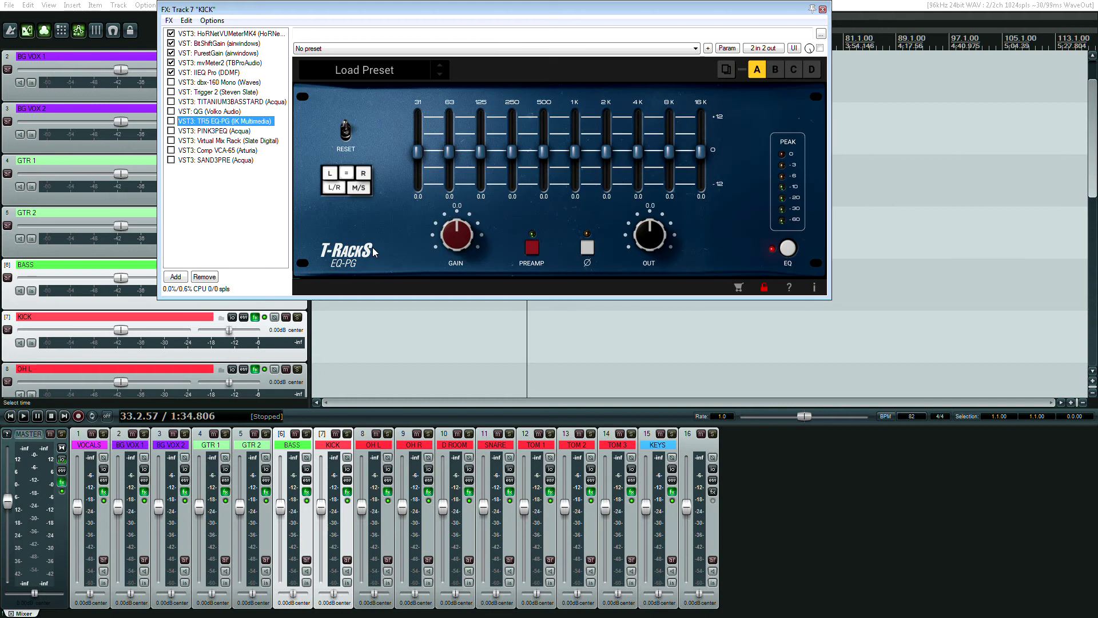
key("Down")
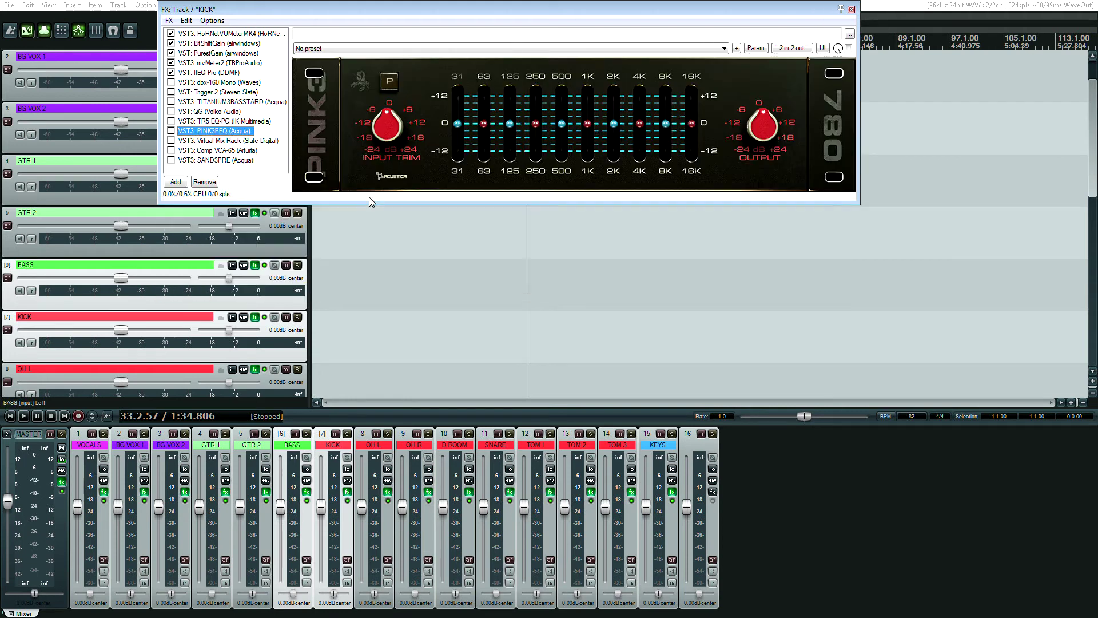
View Virtual Mix Rack on KICK, revisit the QG, TR5 EQ-PG and PINK3PEQ equalizers, and continue to Comp VCA-65
key("Down")
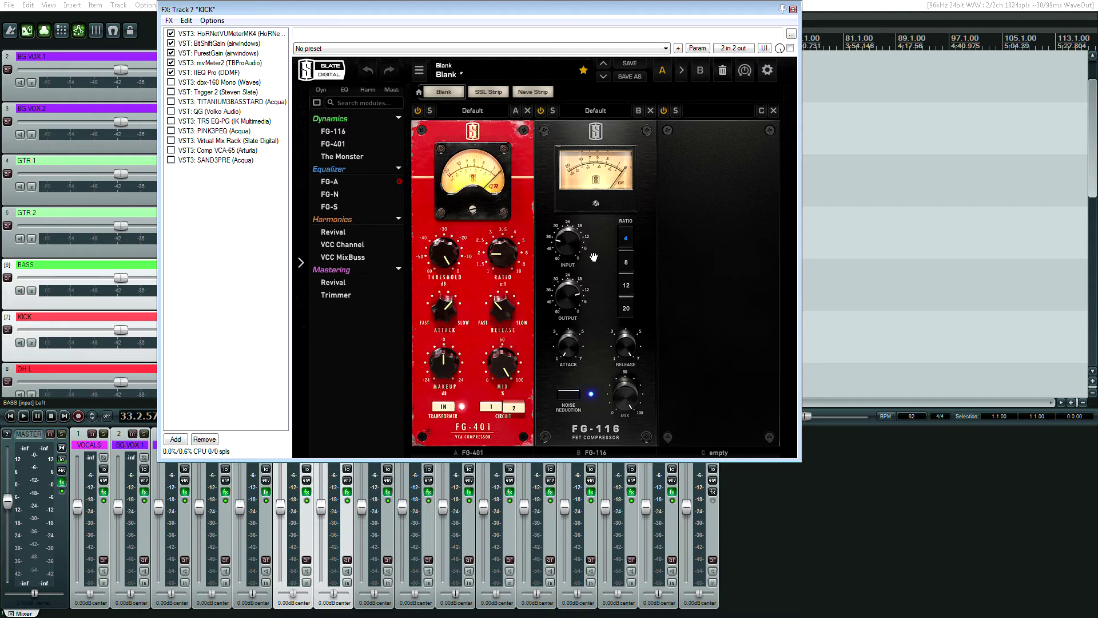
left_click(217, 122)
key("Up")
key("Down")
key("Down")
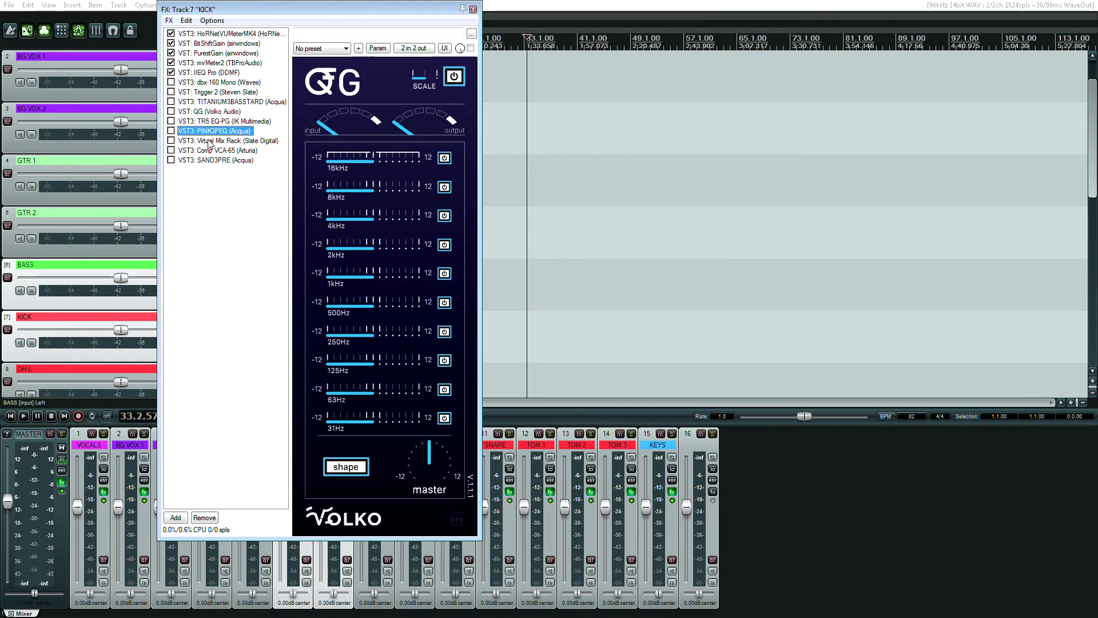
key("Down")
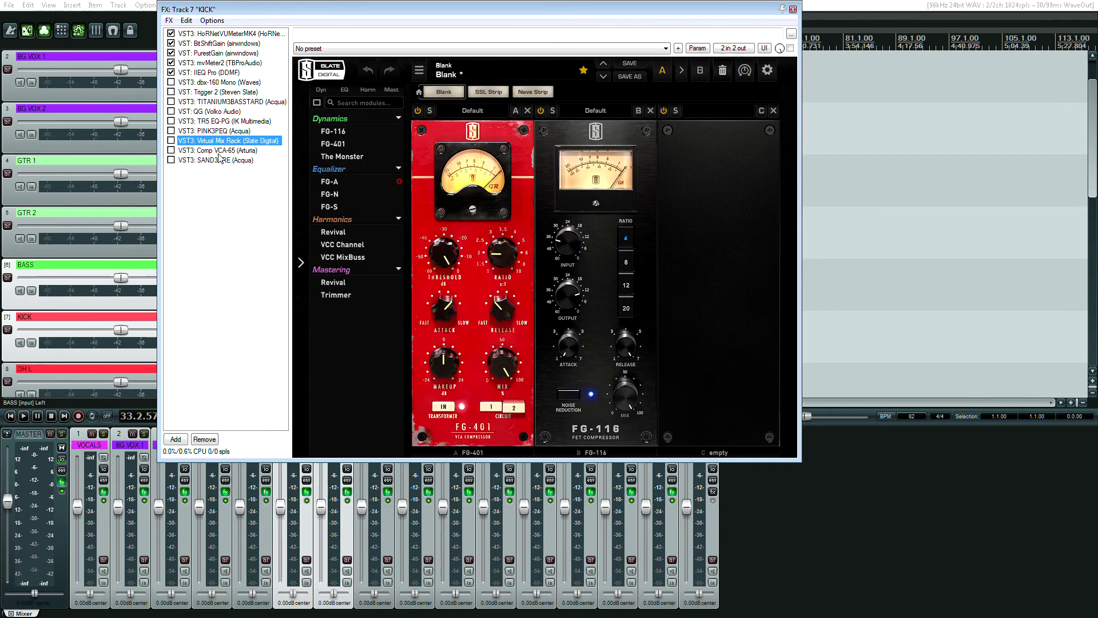
key("Down")
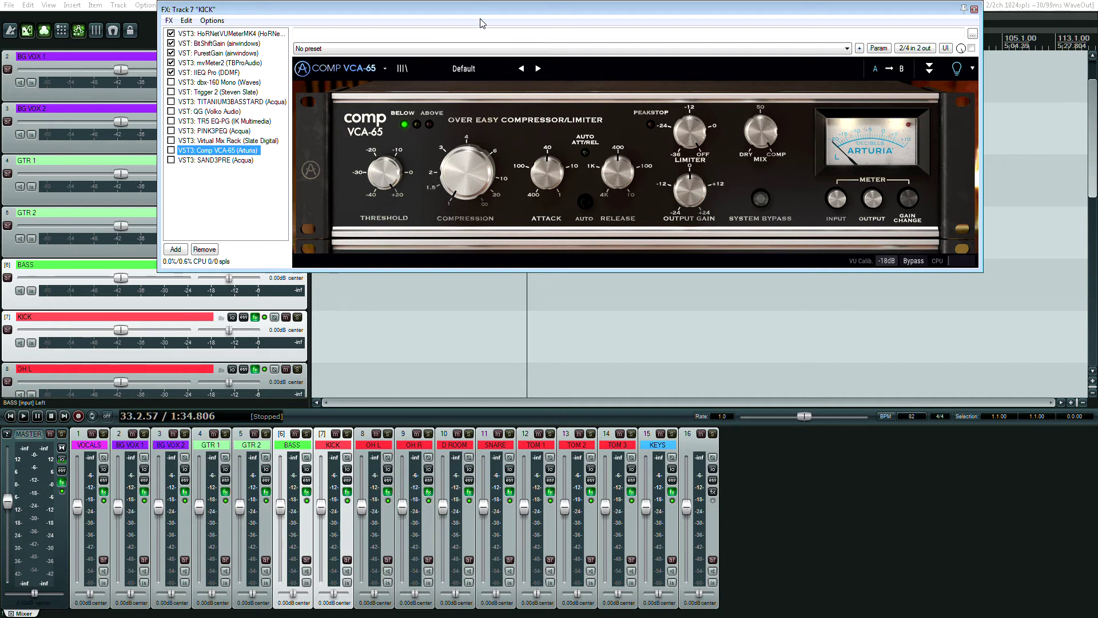
View the SAND3PRE preamp on KICK, run through its numbered LINE models, and close the KICK effects chain
left_click_drag(484, 15, 448, 172)
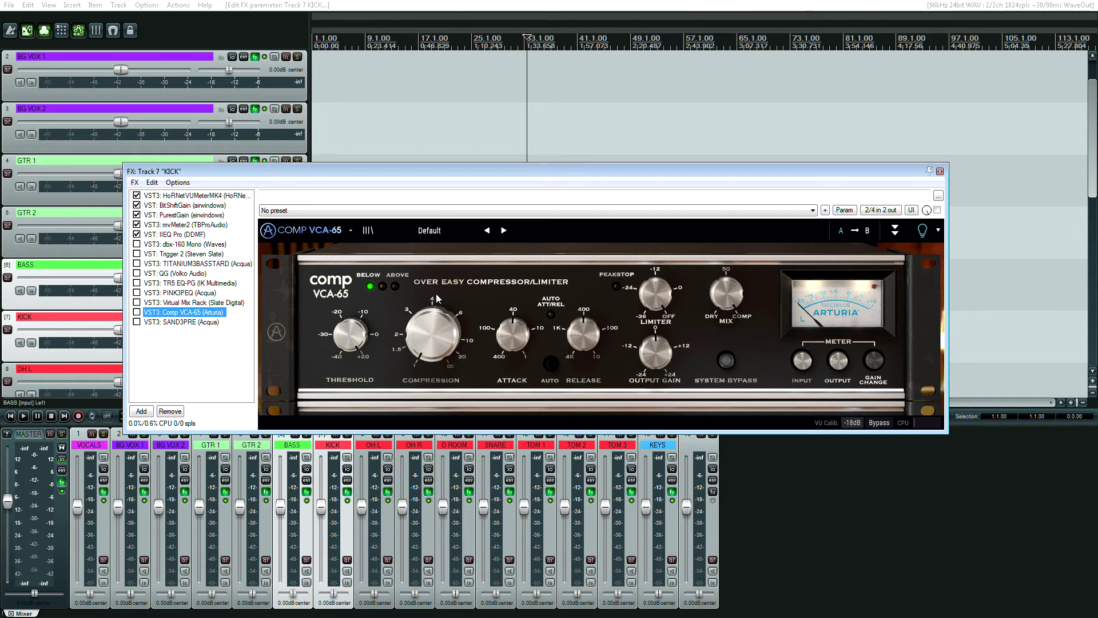
key("Down")
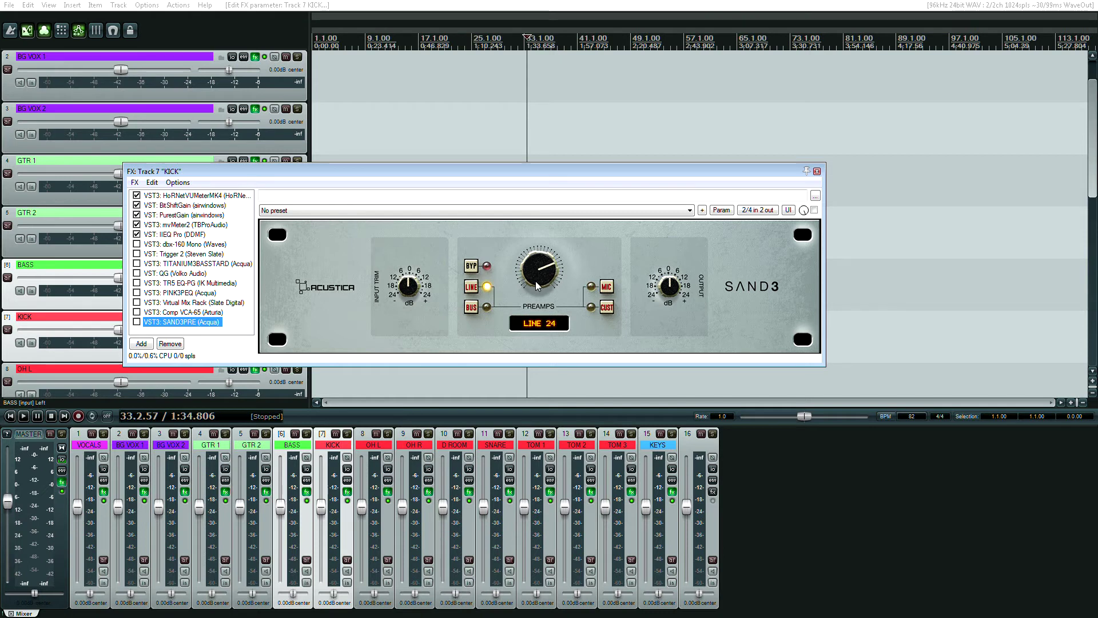
scroll(541, 276, "down", 3)
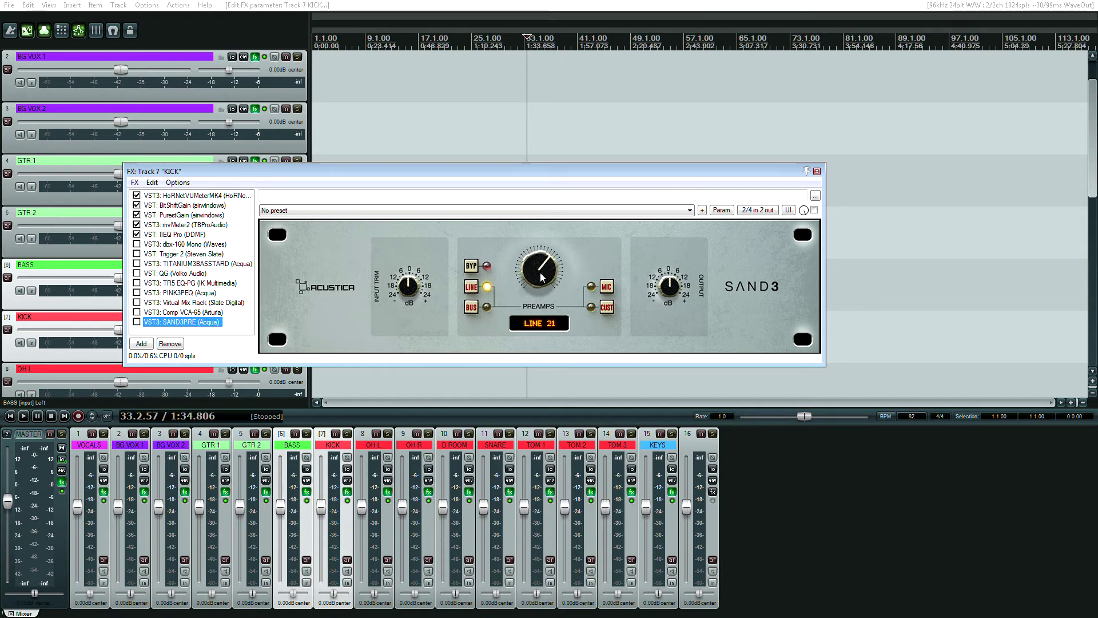
scroll(542, 275, "down", 8)
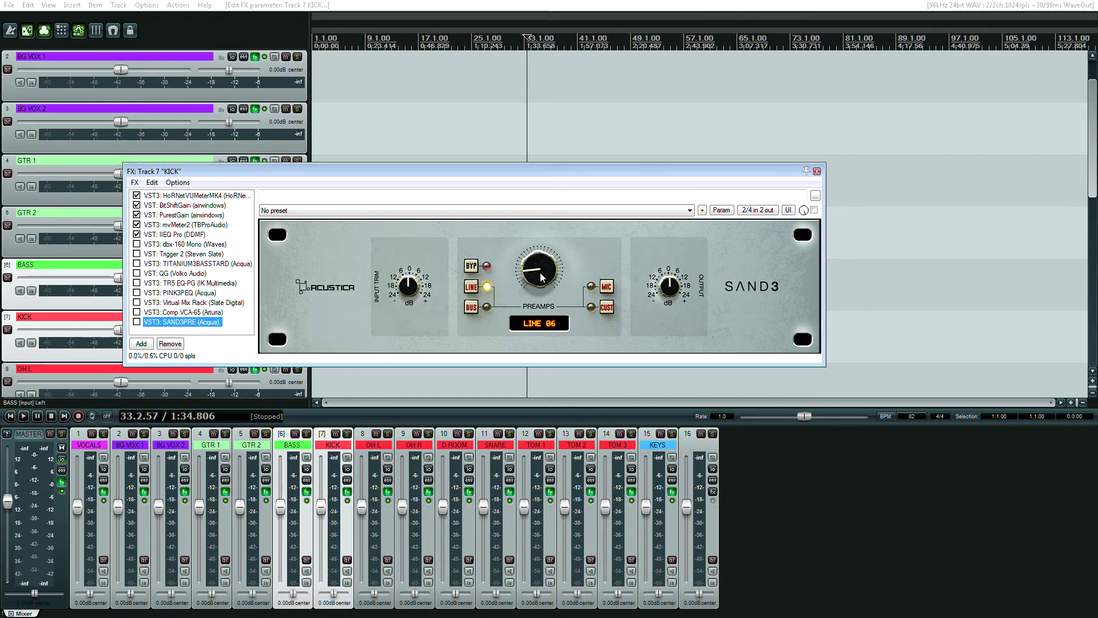
scroll(541, 276, "up", 6)
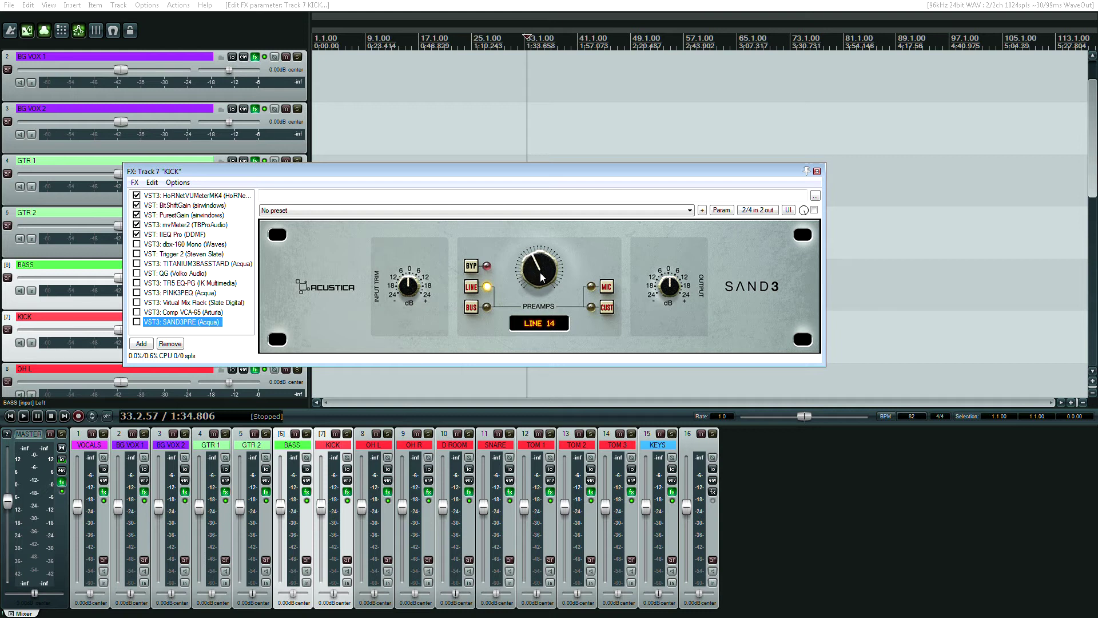
scroll(541, 276, "up", 4)
scroll(544, 278, "down", 8)
scroll(547, 280, "up", 5)
scroll(545, 269, "up", 1)
left_click(817, 171)
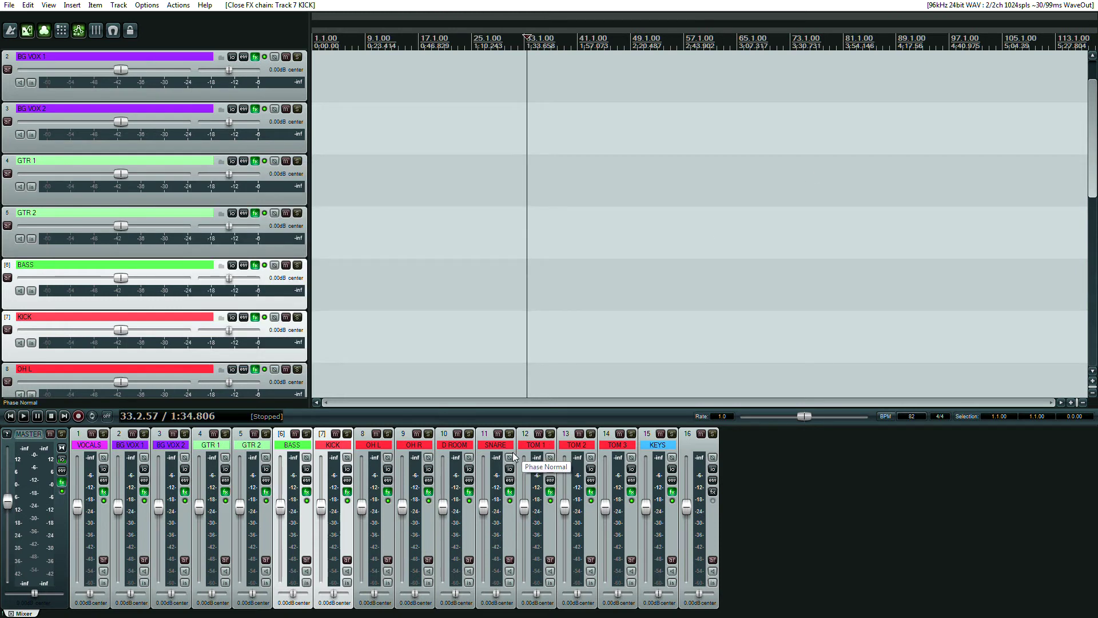
Open the OH L effects chain and review BitShiftGain, PurestGain, mvMeter2 and the VQP-259A passive filters
right_click(387, 491)
left_click(423, 7)
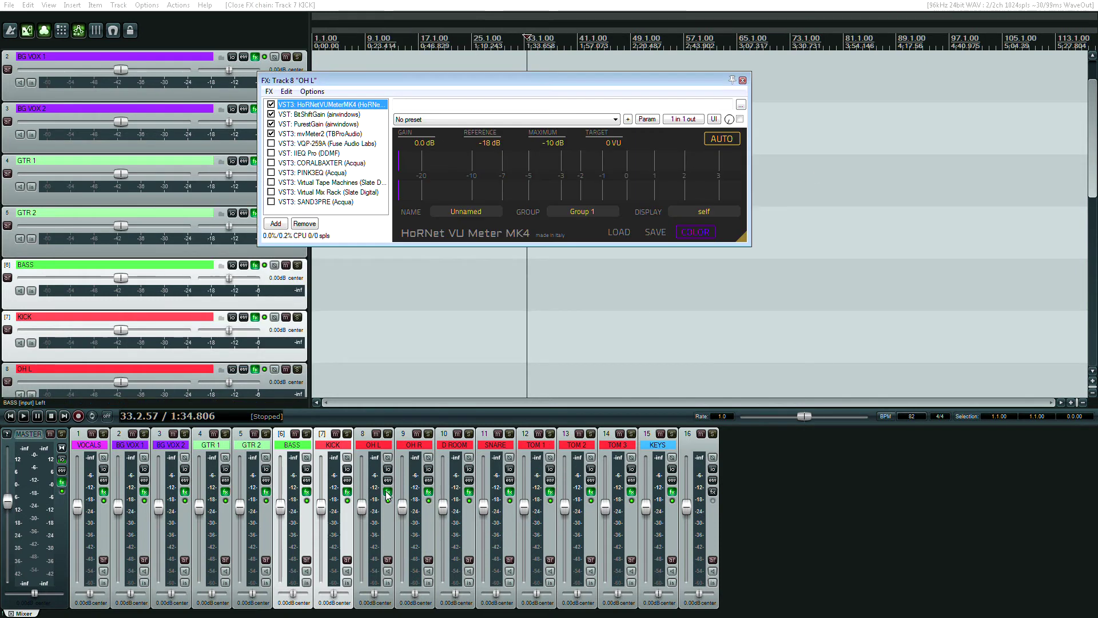
left_click(358, 114)
left_click(356, 123)
left_click(354, 133)
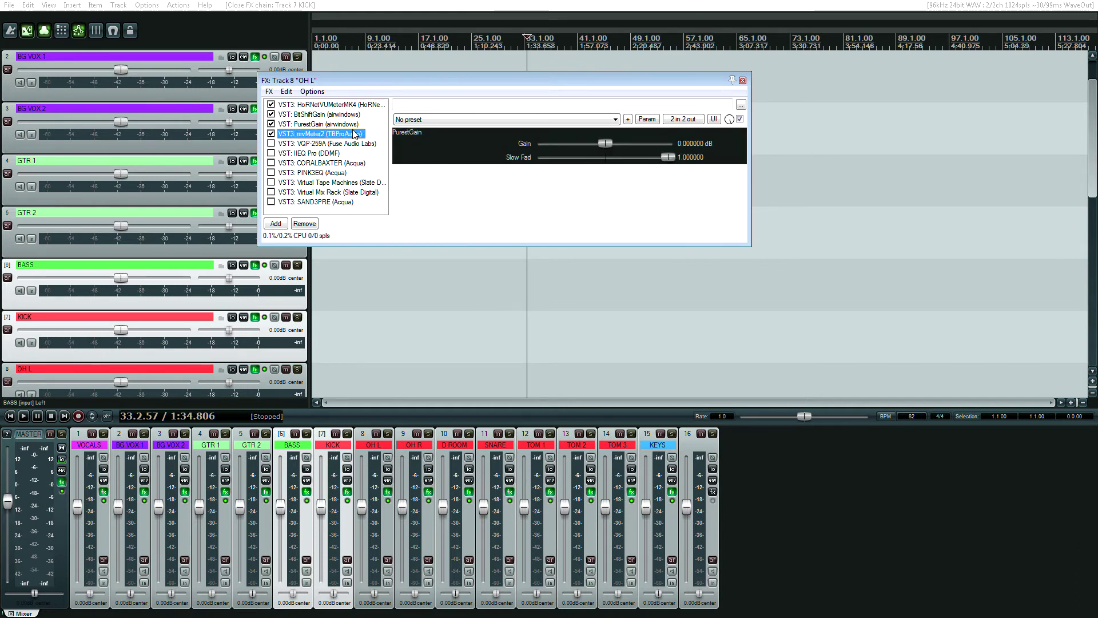
key("Up")
key("Up")
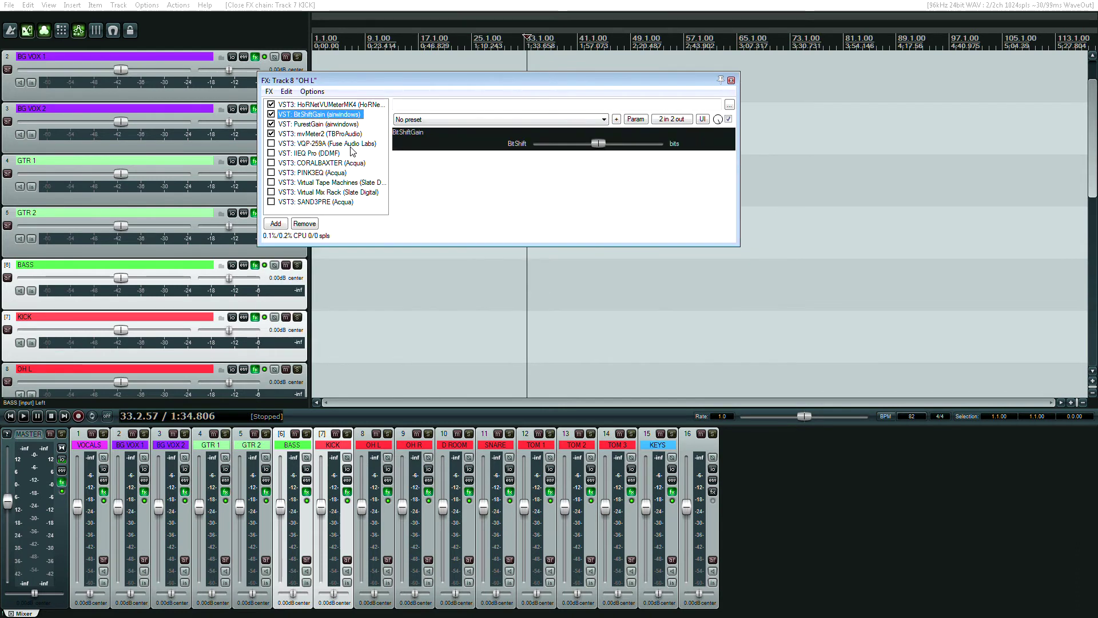
key("Down")
key("Down")
key("Down")
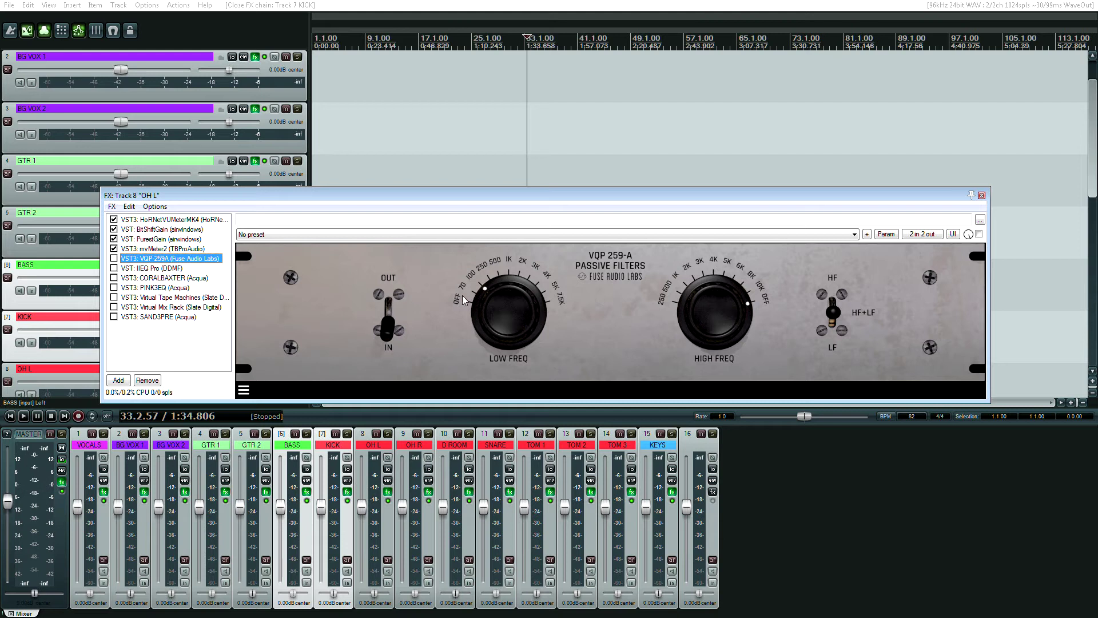
Review IIEQ Pro, CORALBAXTER and PINK3EQ on OH L, switching PINK3EQ on and back off
key("Down")
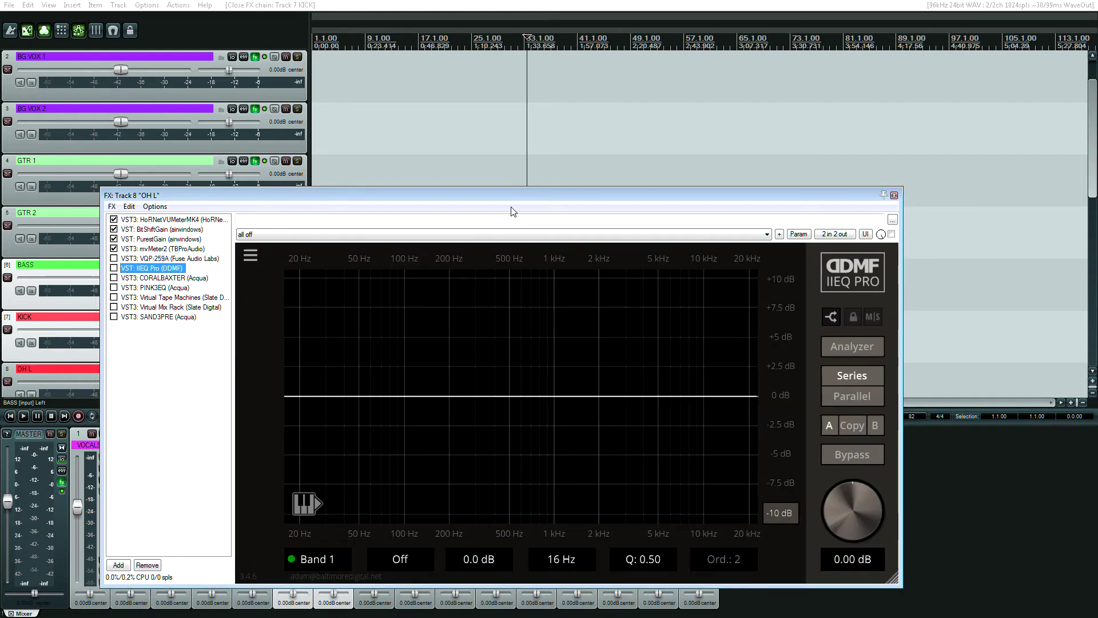
left_click_drag(510, 199, 551, 165)
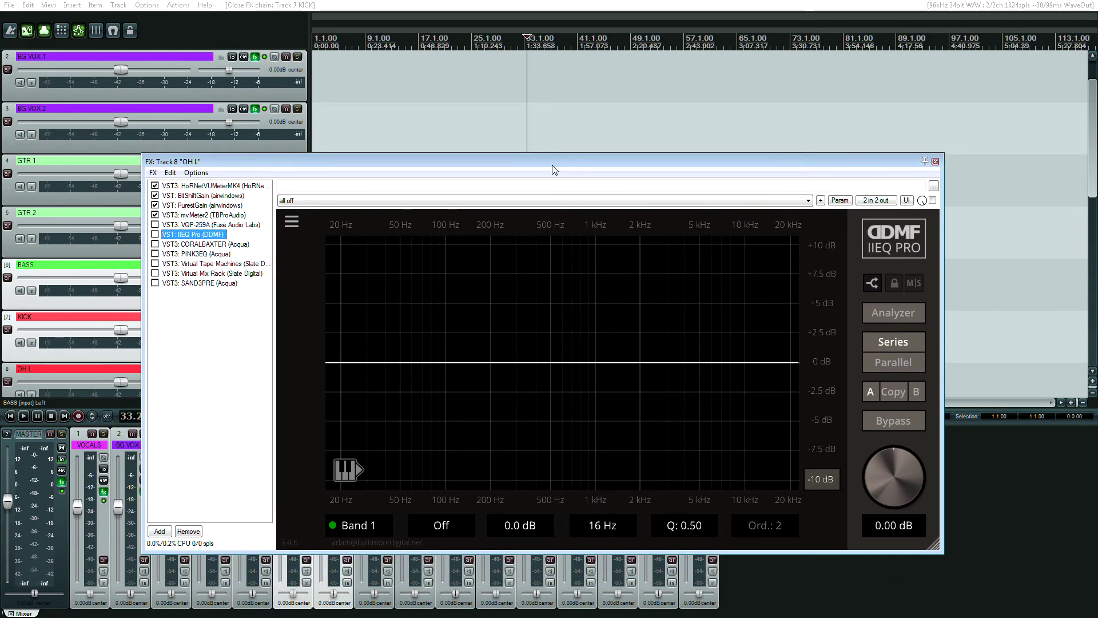
key("Down")
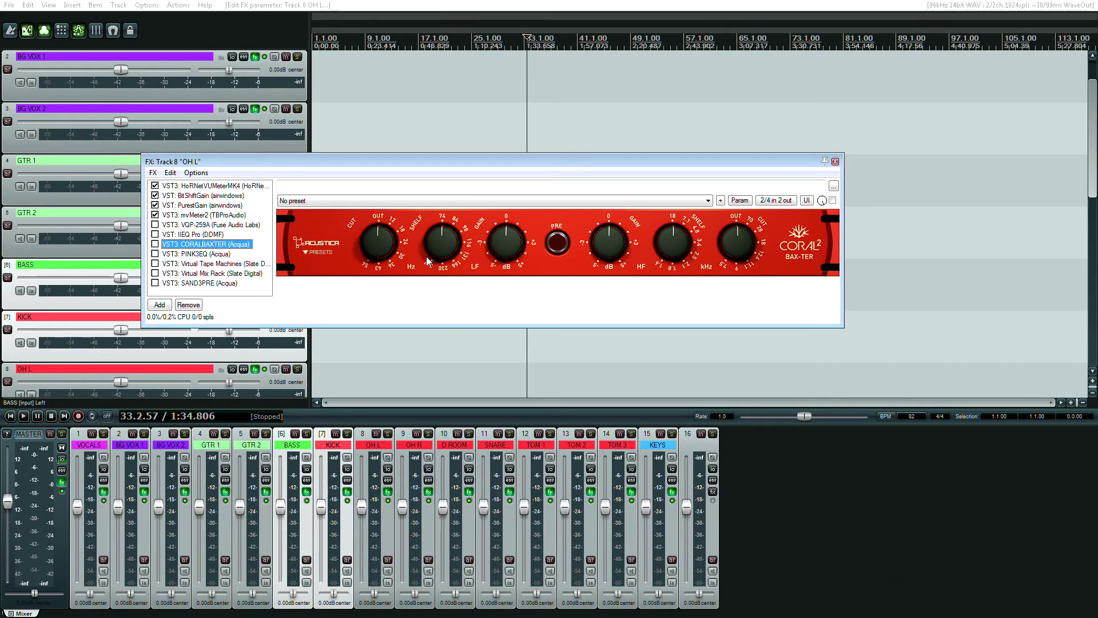
key("Down")
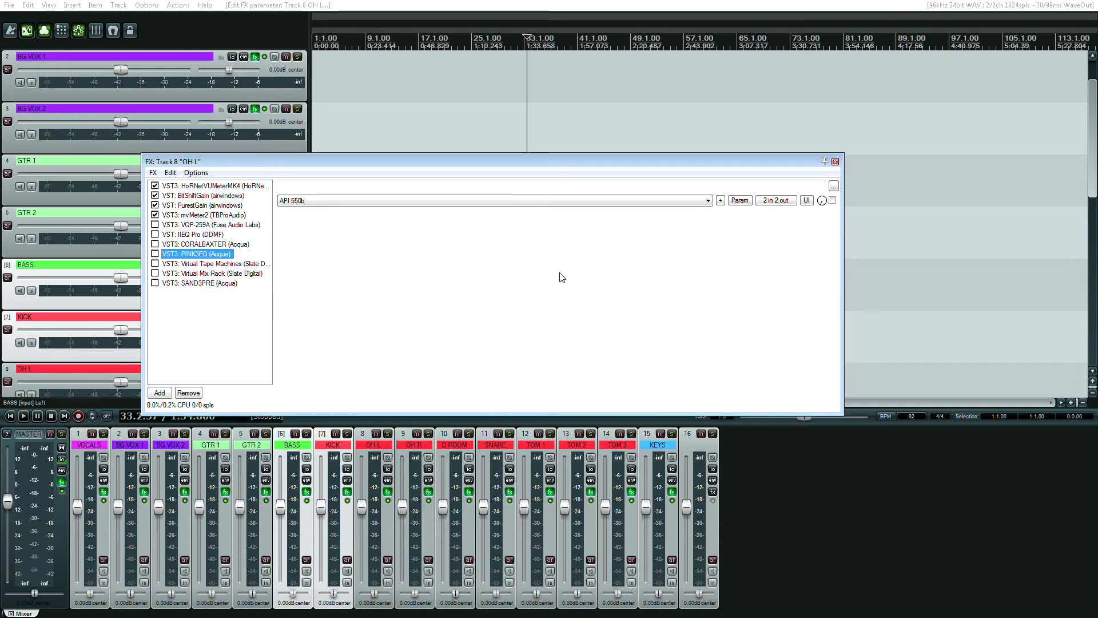
key("Up")
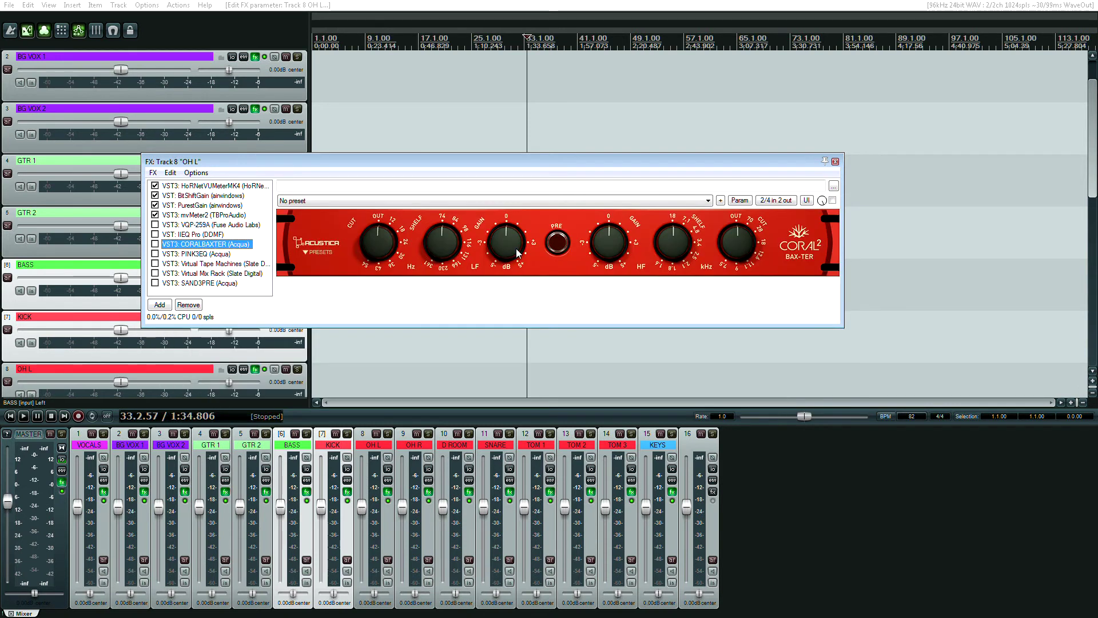
key("Down")
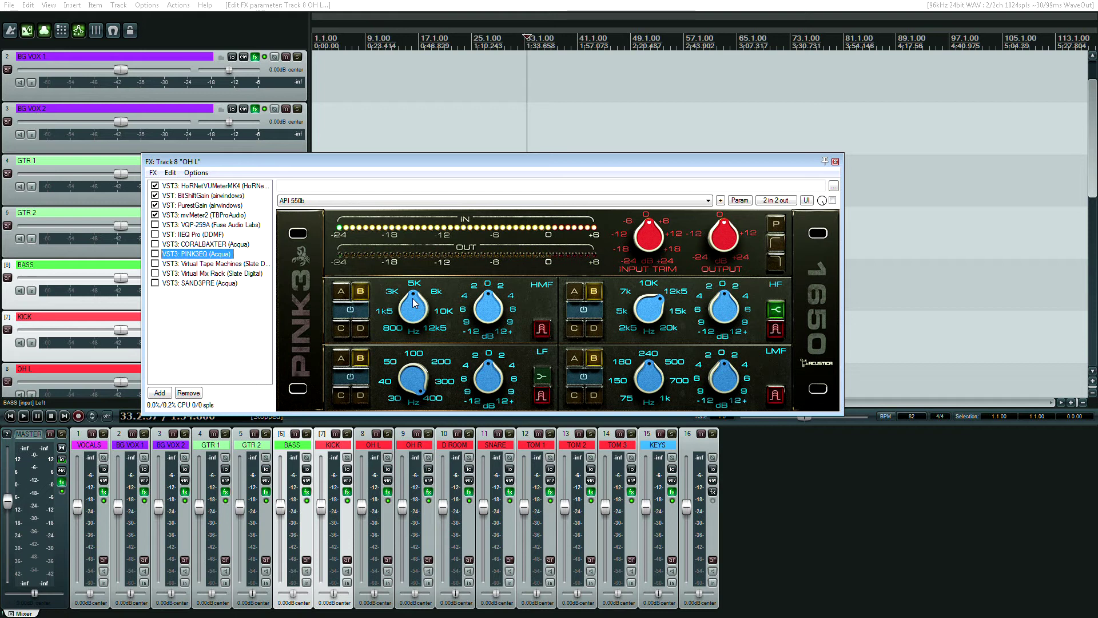
left_click(154, 253)
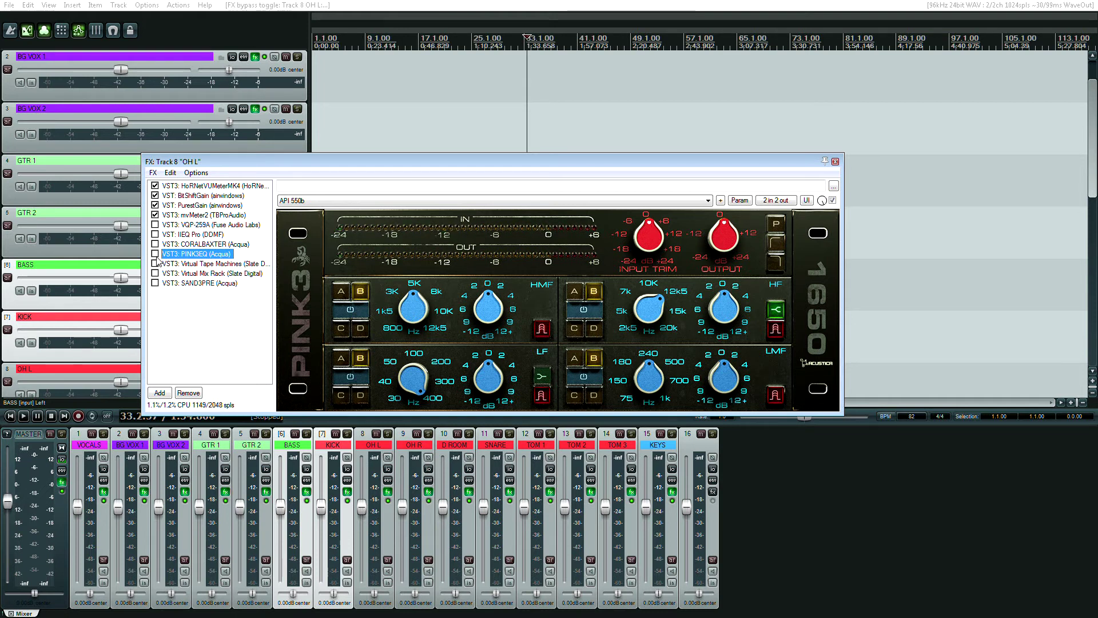
left_click(154, 254)
Look over Virtual Tape Machines and Virtual Mix Rack on OH L, alternating between the two
left_click(174, 264)
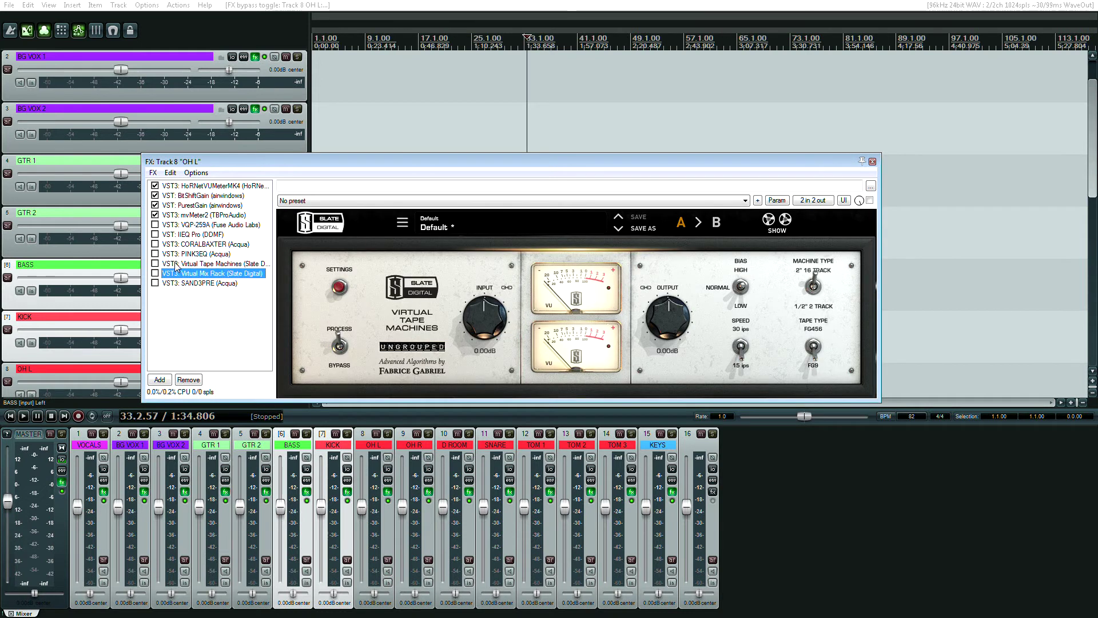
left_click(177, 273)
key("Up")
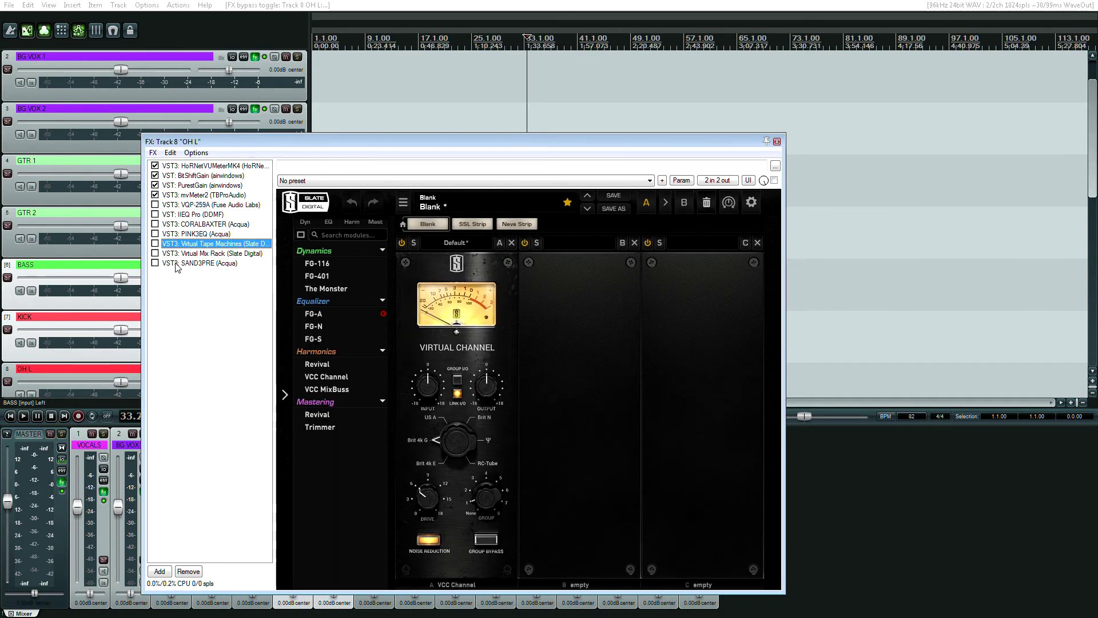
key("Up")
key("Down")
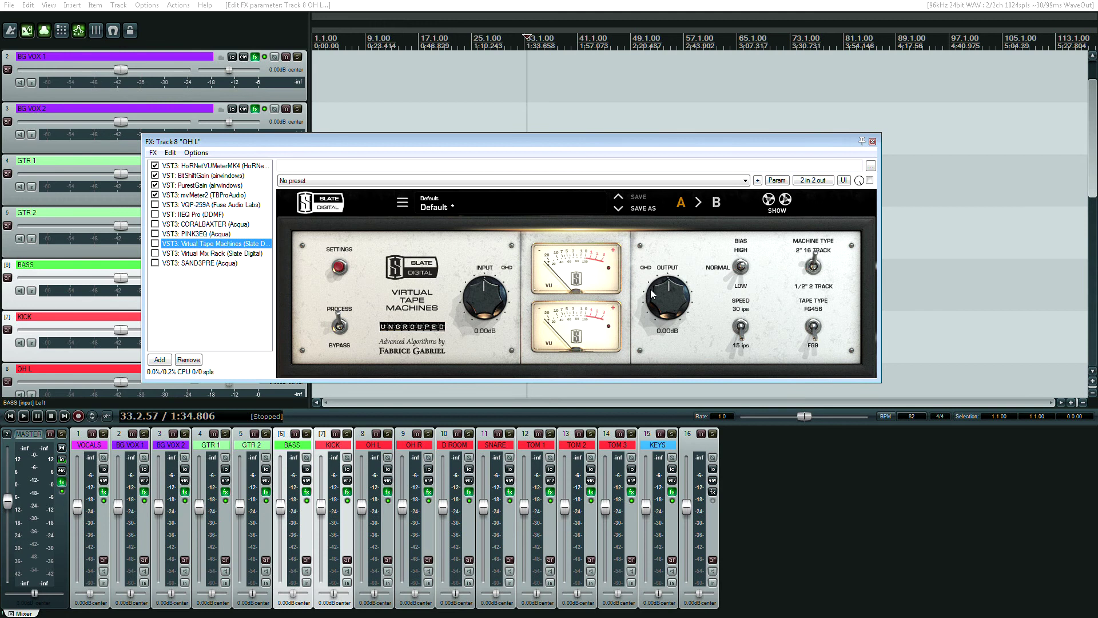
key("Down")
left_click(228, 245)
left_click(222, 250)
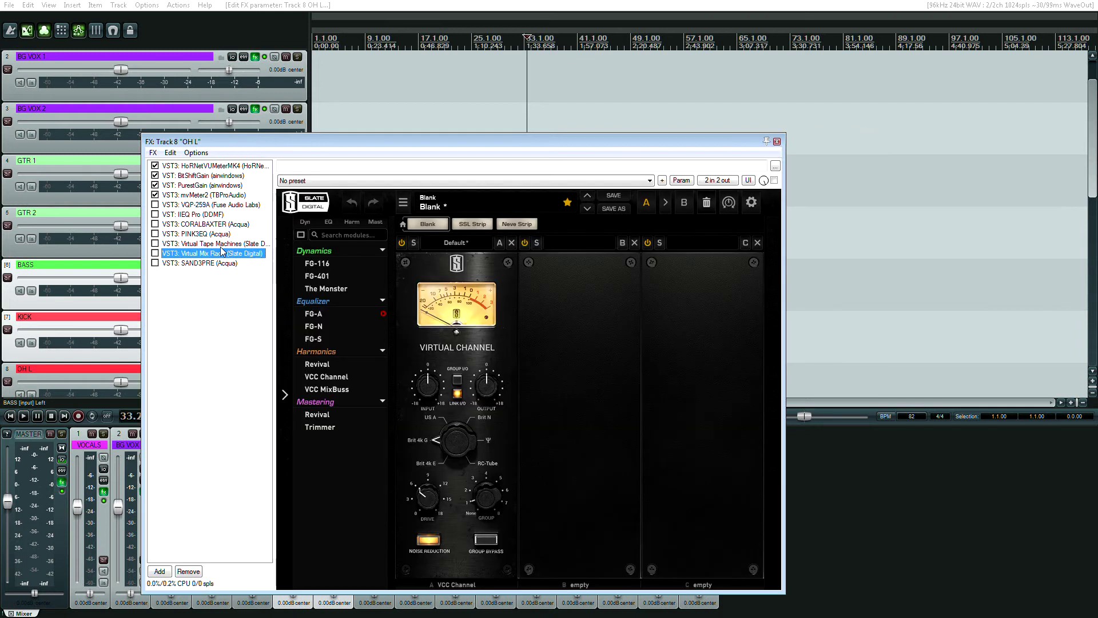
Check the SAND3PRE preamp at the end of the OH L effects chain and close the chain
key("Down")
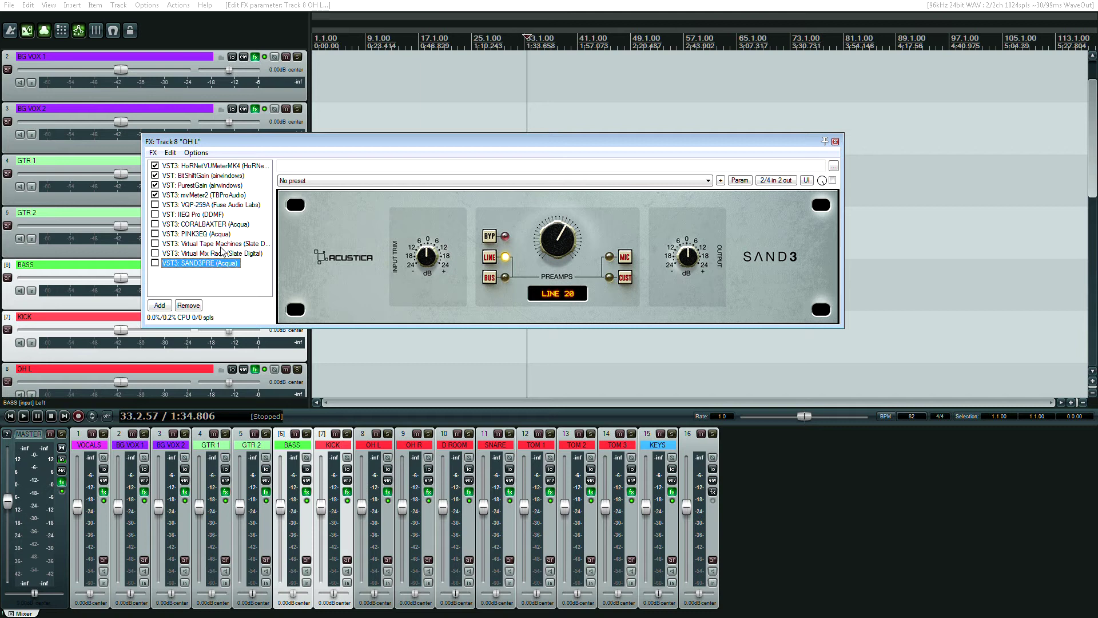
key("Up")
key("Down")
left_click(835, 142)
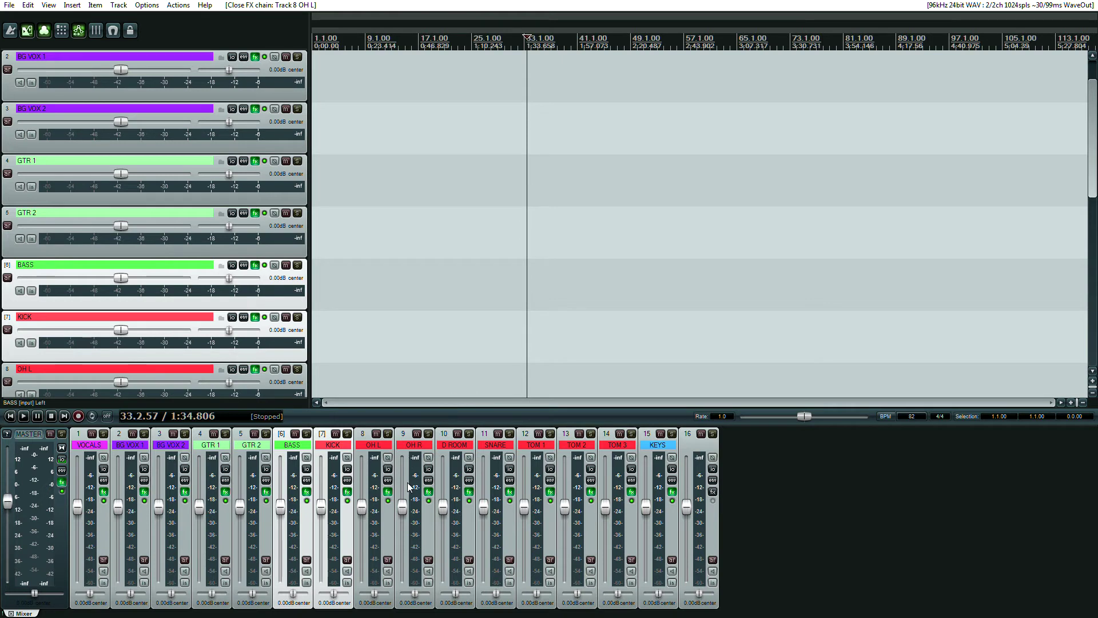
Open the OH R effects chain and step through the gain and meter plugins and VQP-259A to PINK3EQ
left_click(428, 492)
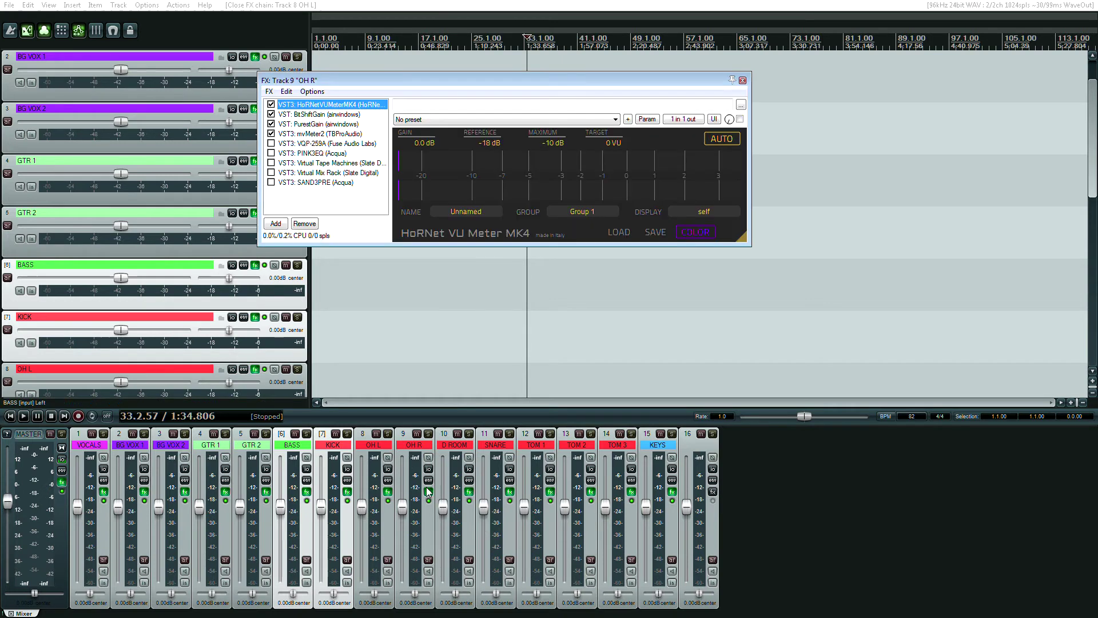
key("Down")
key("Down")
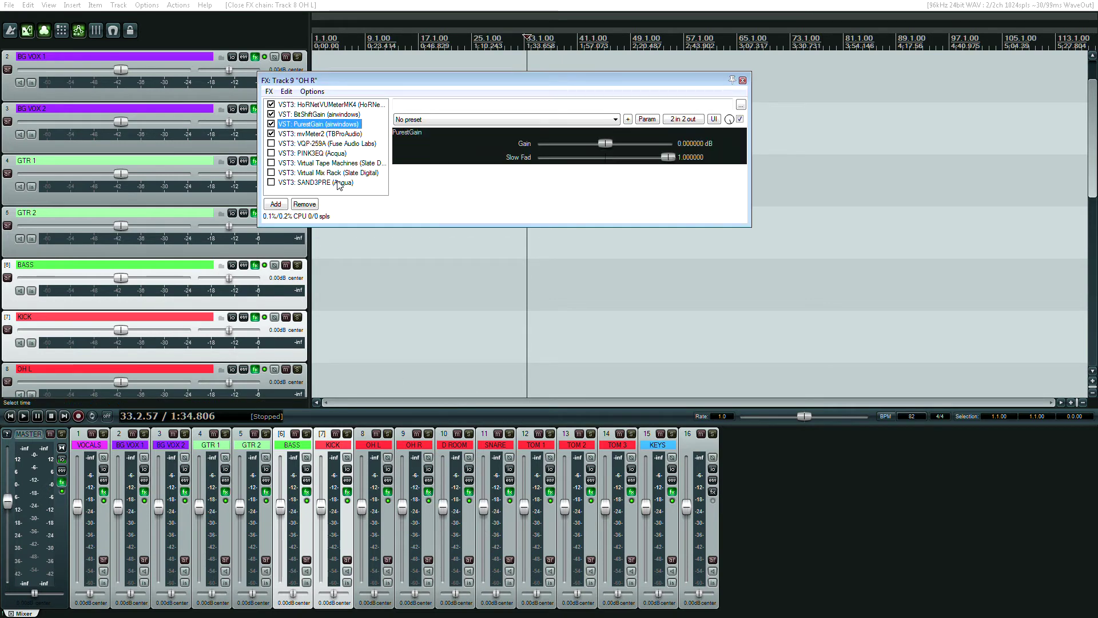
key("Down")
key("Down")
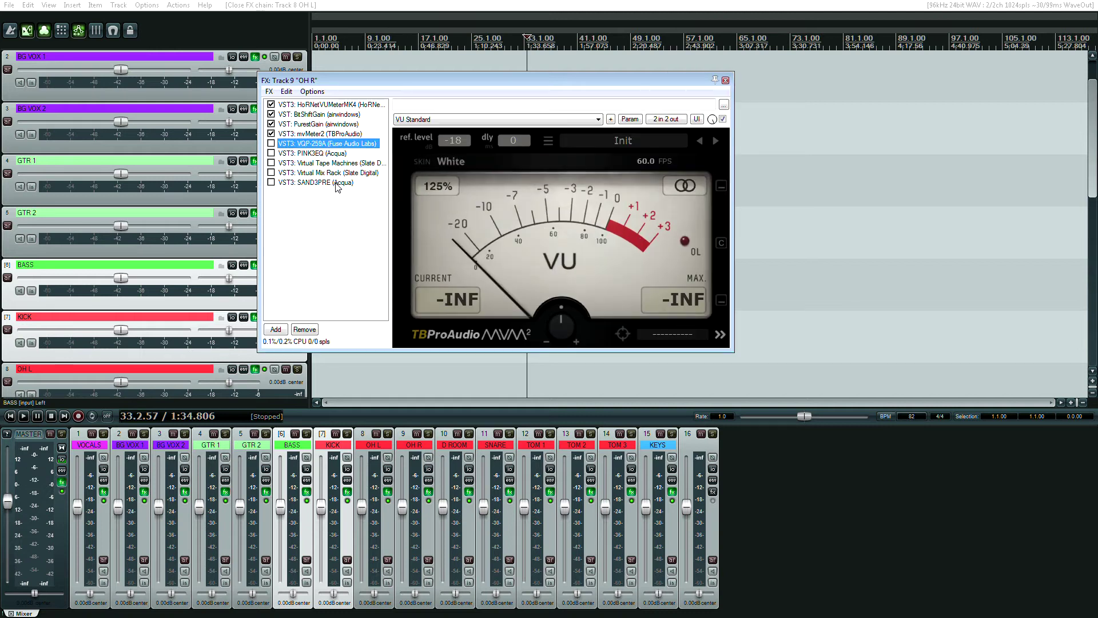
key("Down")
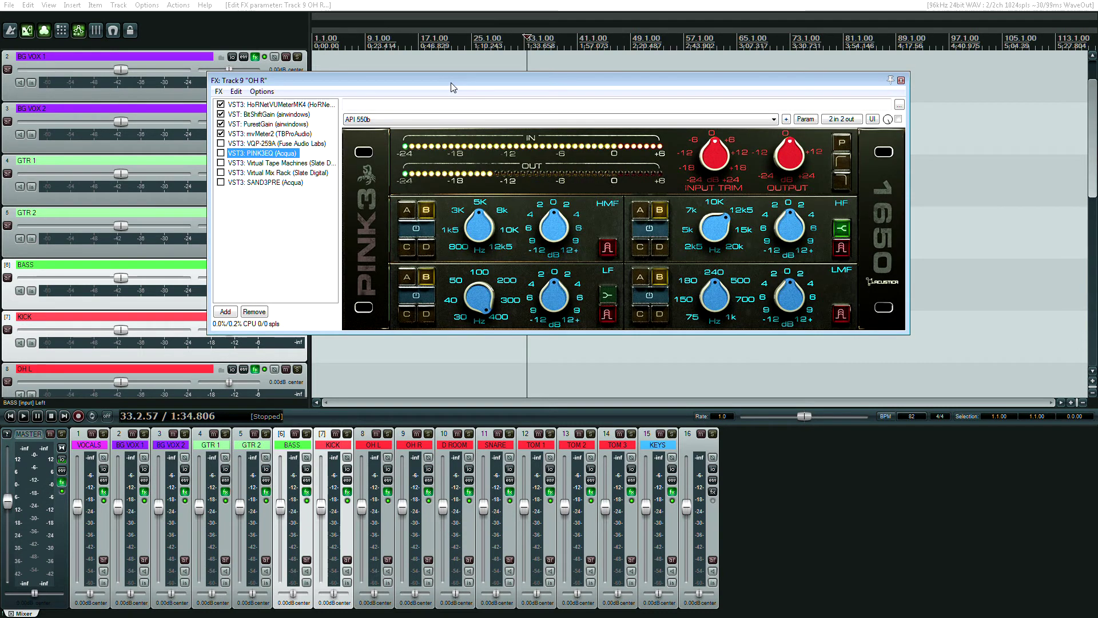
left_click_drag(450, 87, 406, 96)
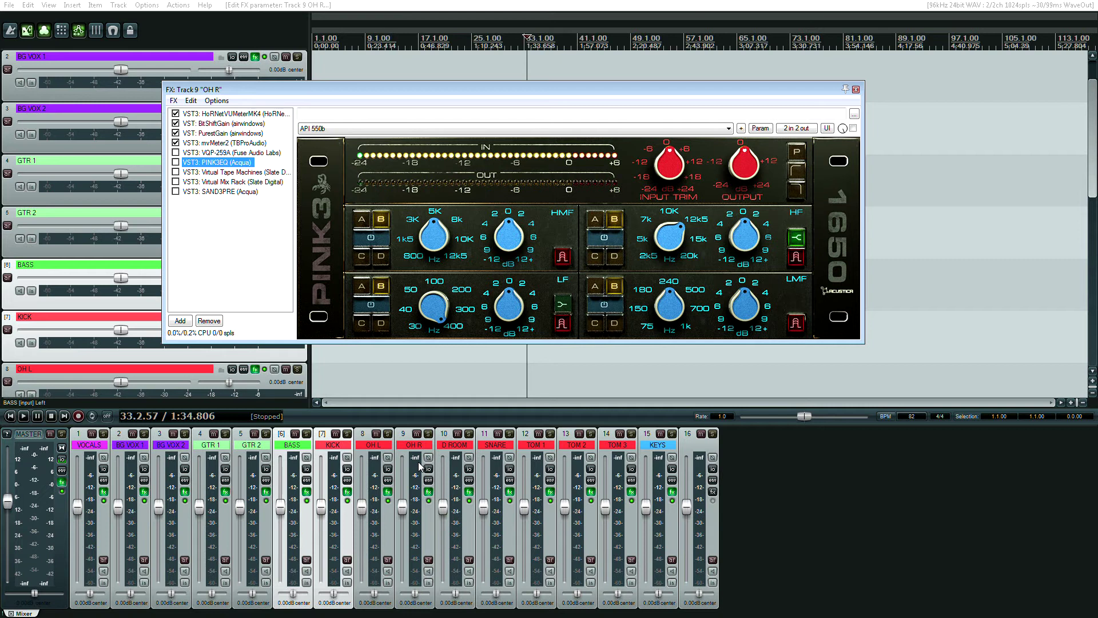
View Virtual Tape Machines, Virtual Mix Rack and SAND3PRE on OH R, and close its effects chain
key("Down")
key("Down")
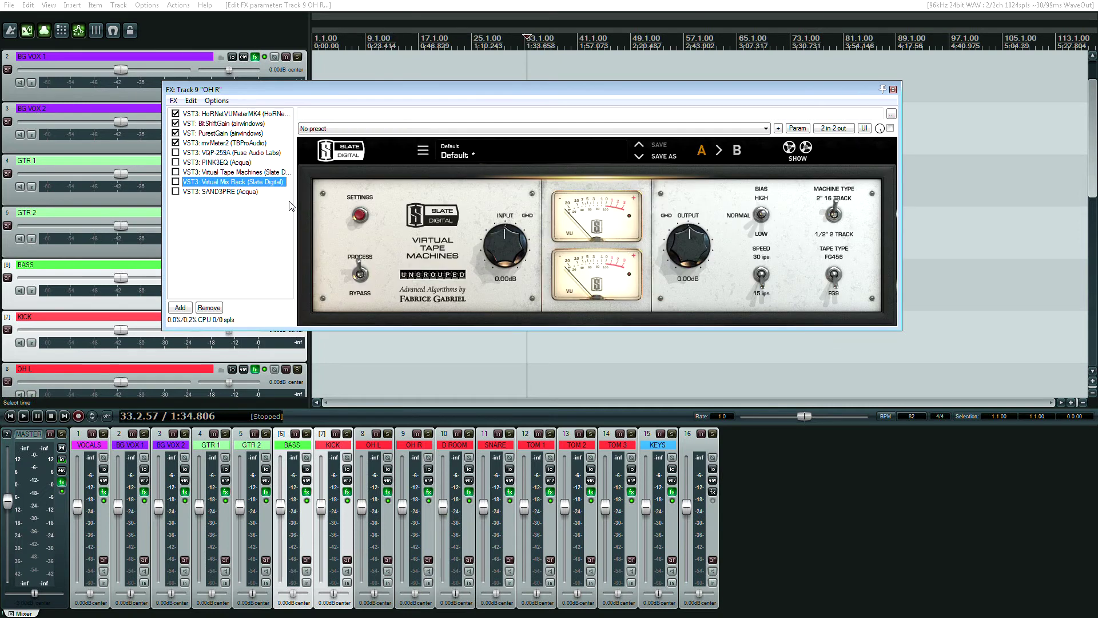
key("Down")
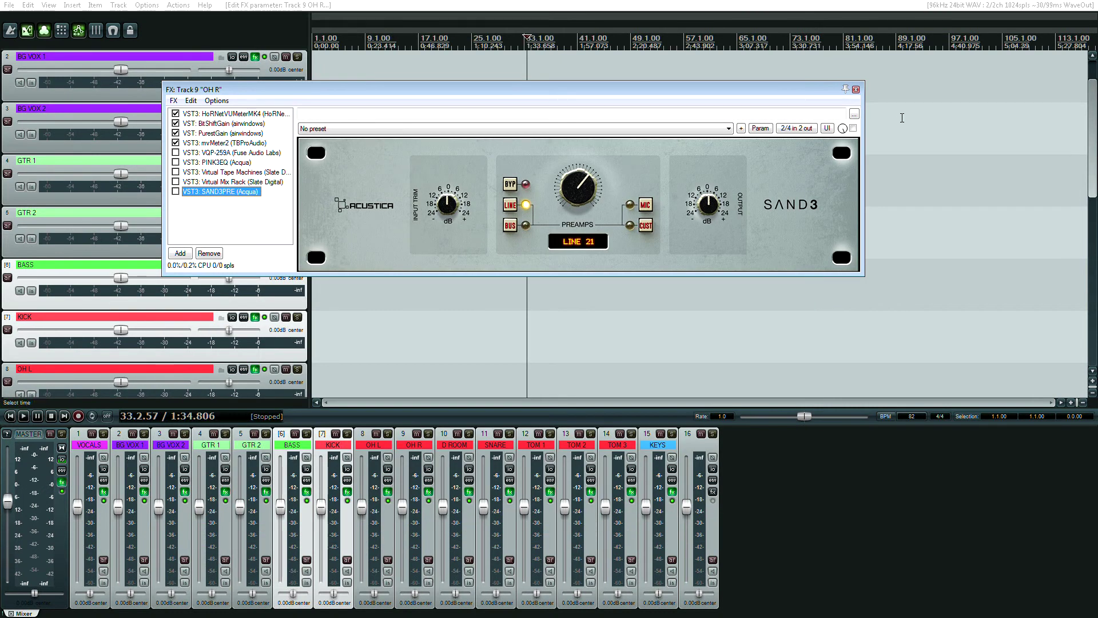
left_click(856, 89)
Open the D ROOM effects chain and step through its gain and meter plugins to Virtual Mix Rack
left_click(469, 492)
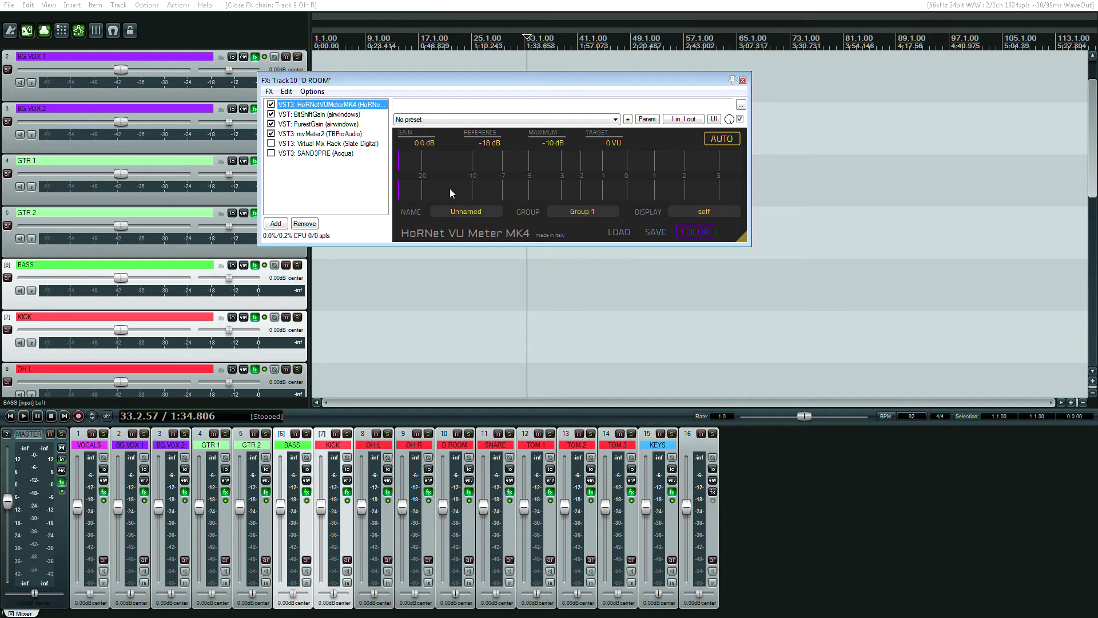
key("Down")
key("Down")
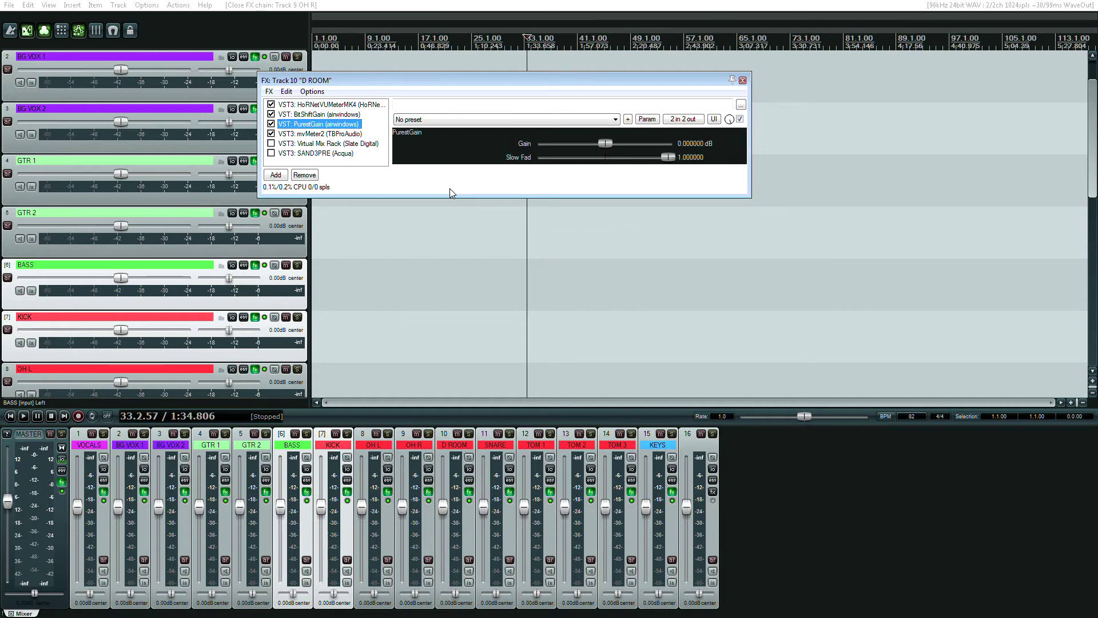
key("Down")
key("Down")
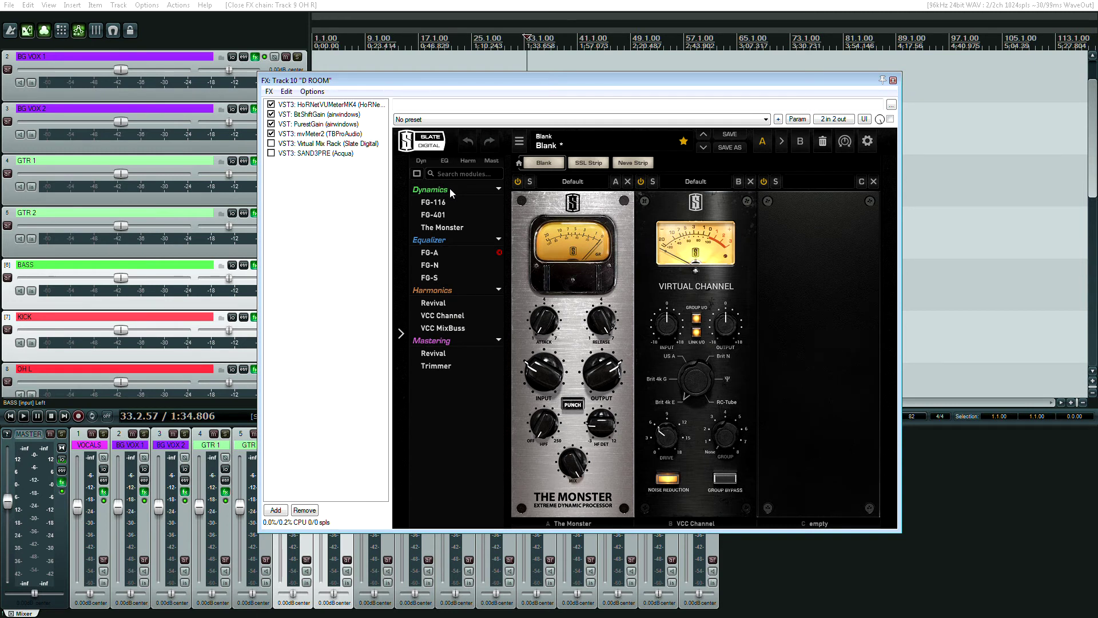
Revisit BitShiftGain on D ROOM and move forward through PurestGain and mvMeter2 to The Monster in Virtual Mix Rack
left_click(337, 115)
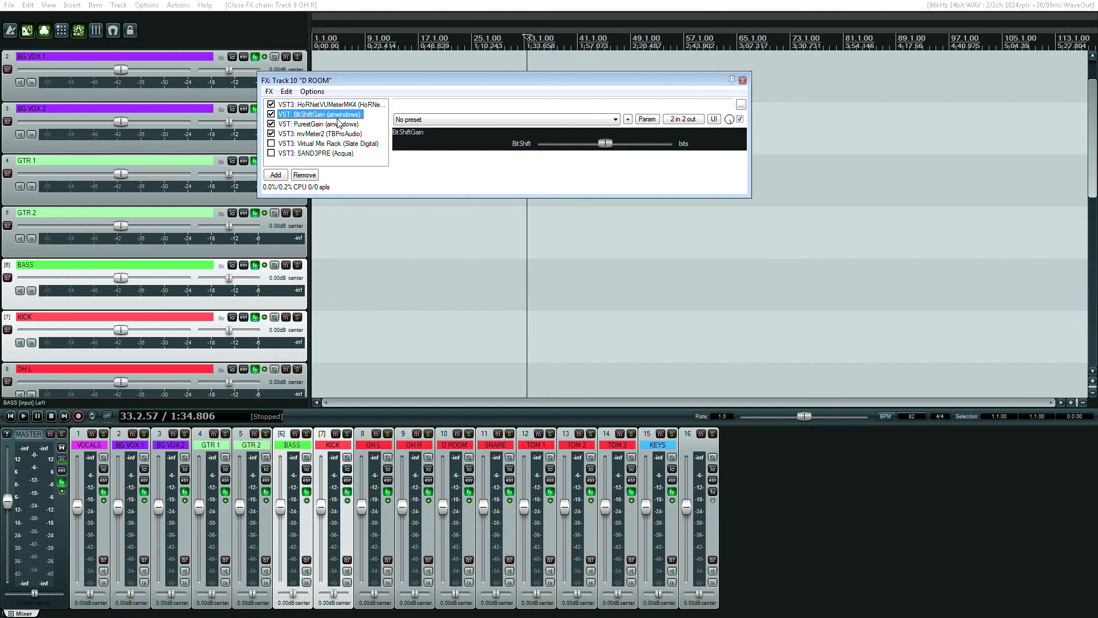
key("Down")
key("Down")
key("Down")
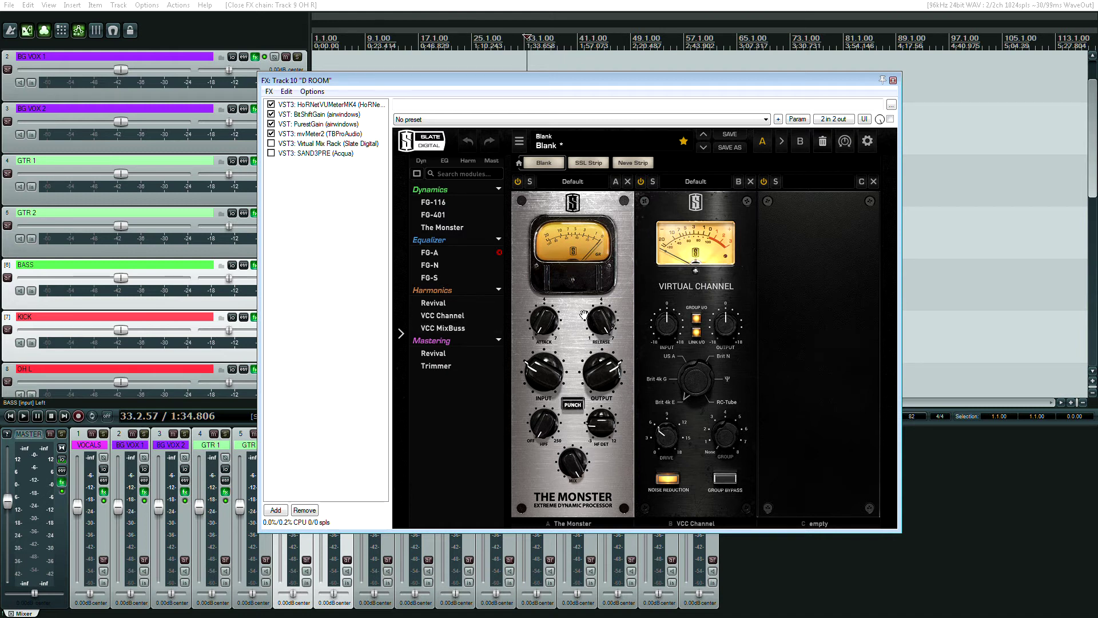
Switch between SAND3PRE and Virtual Mix Rack on D ROOM, examining The Monster and VCC Channel modules
left_click(313, 153)
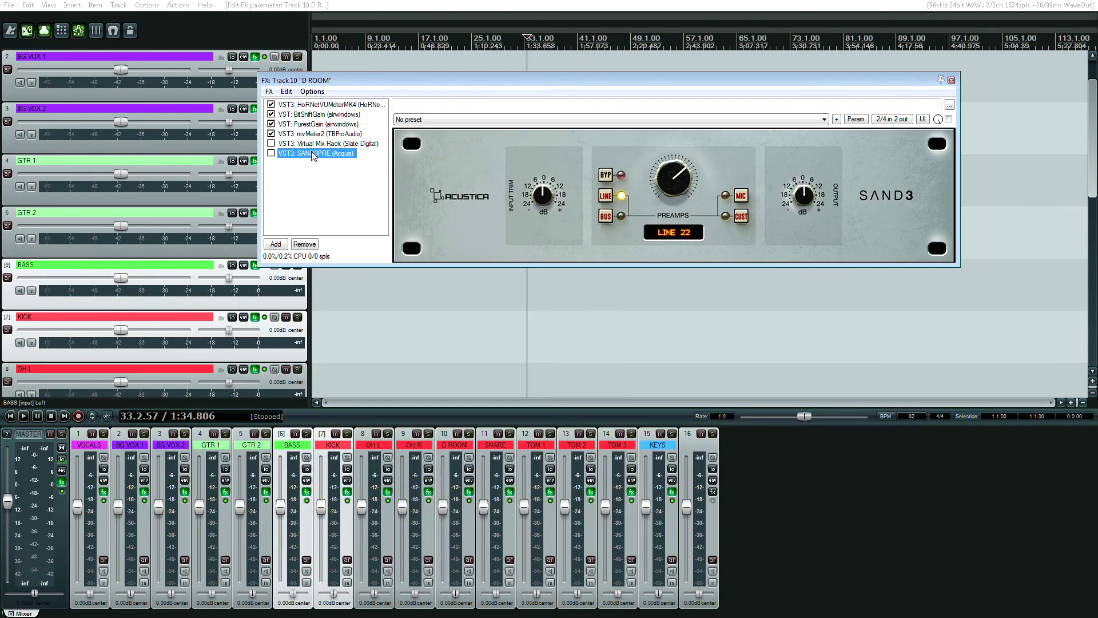
key("Up")
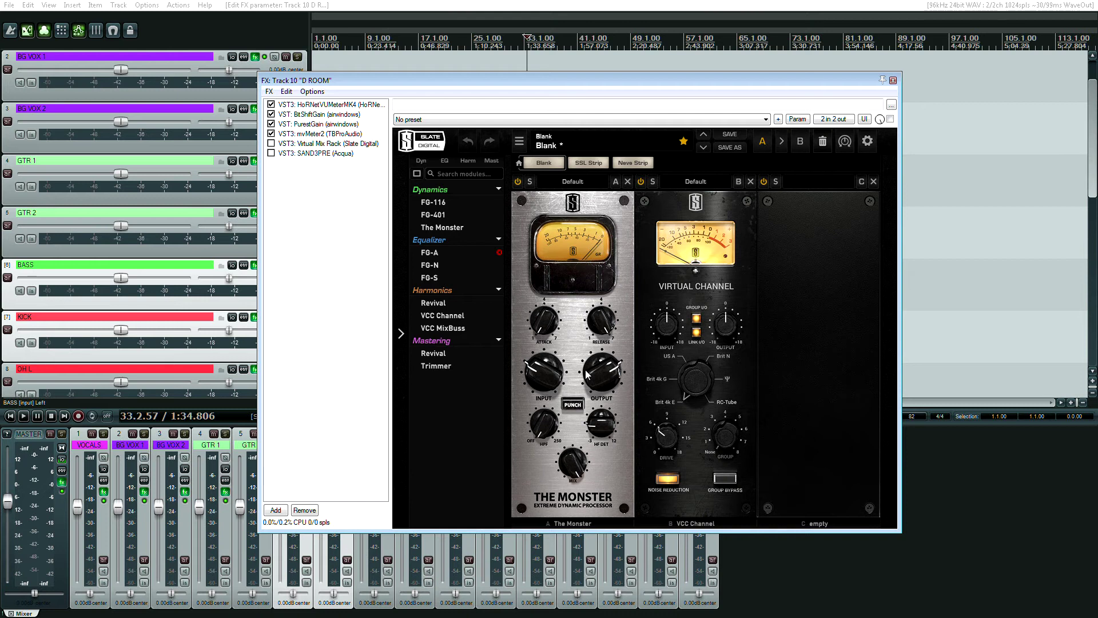
mouse_move(601, 374)
left_click(339, 155)
left_click(342, 144)
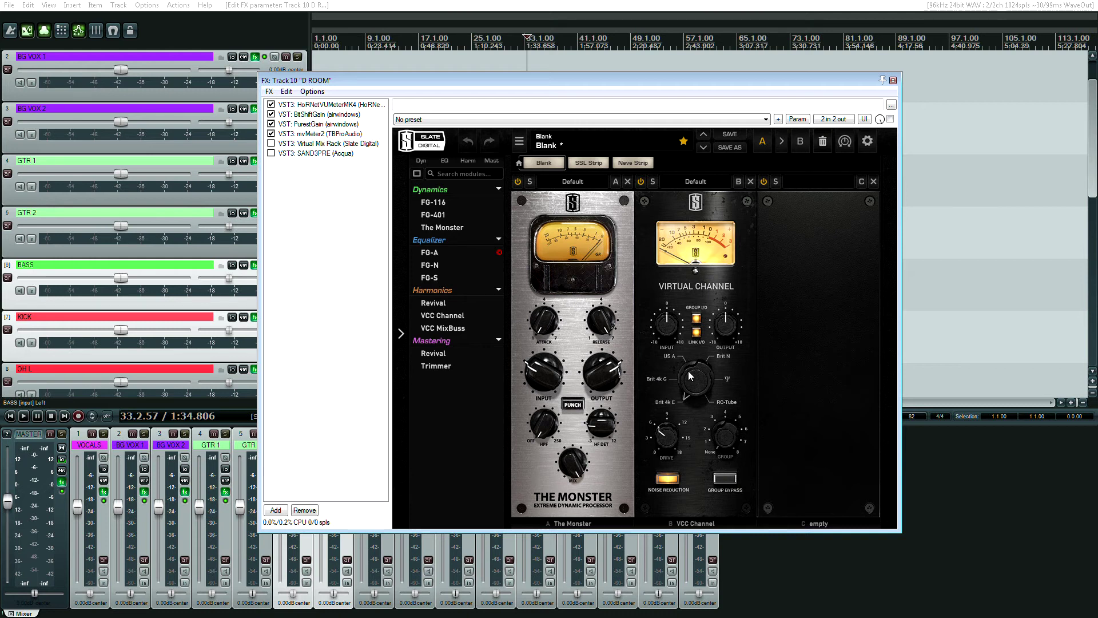
Return to SAND3PRE on D ROOM, inspect its input trim and close the effects chain
left_click(318, 154)
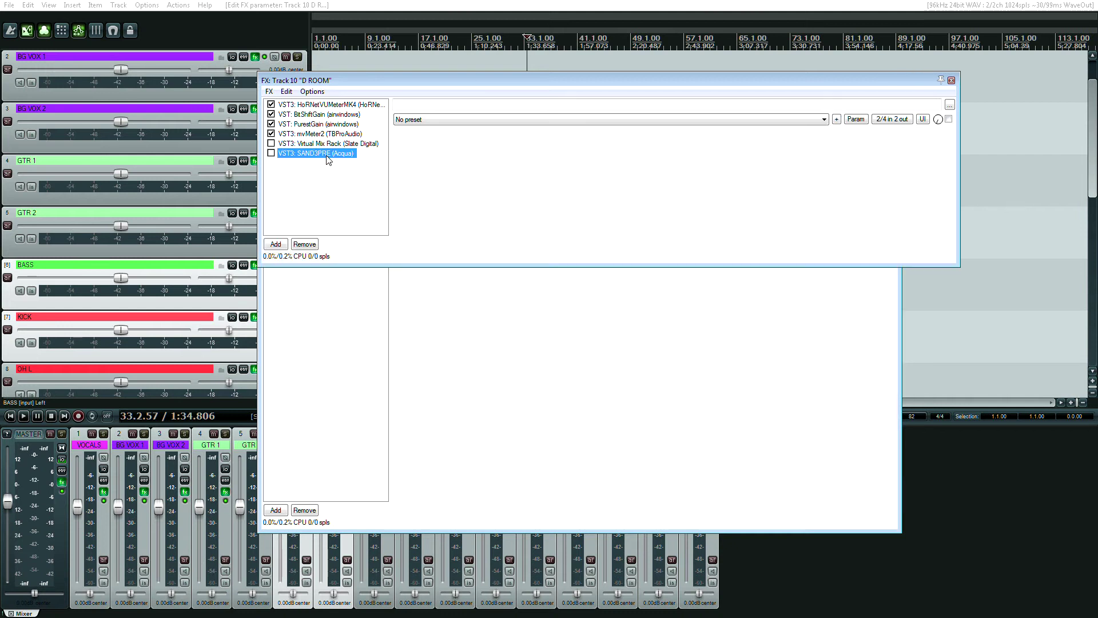
left_click_drag(643, 81, 573, 200)
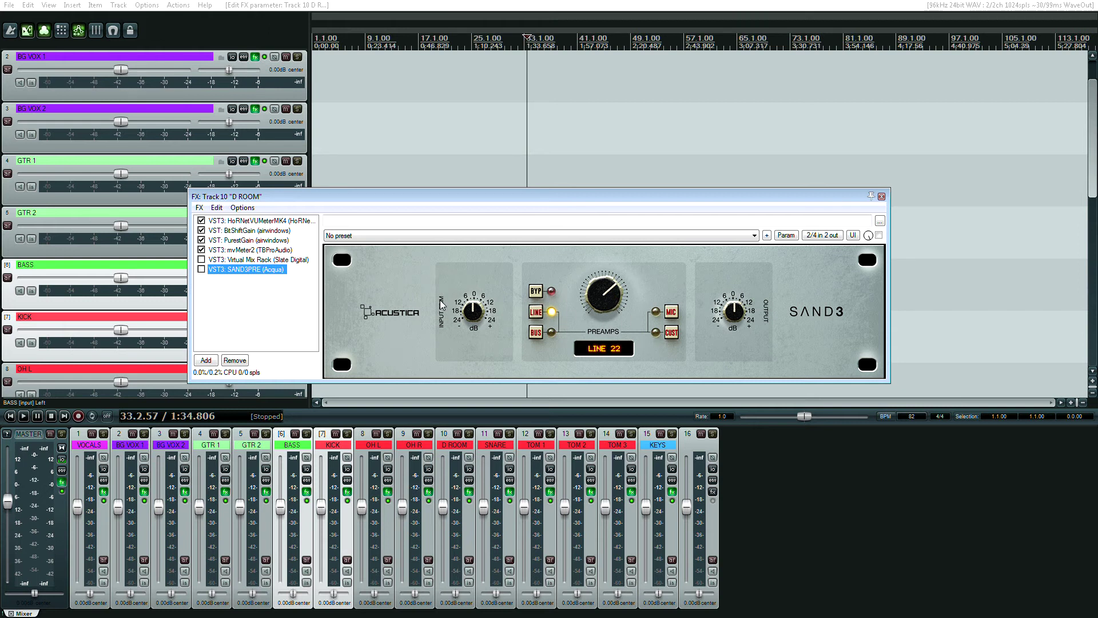
left_click(478, 310)
left_click_drag(474, 263, 473, 256)
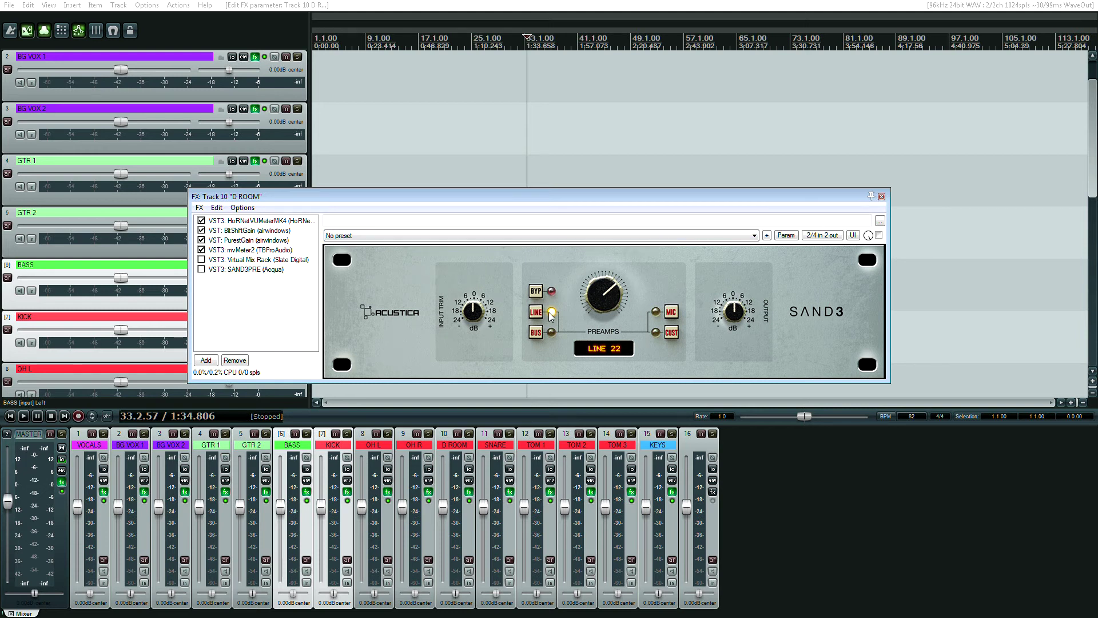
left_click_drag(471, 285, 475, 266)
left_click(881, 197)
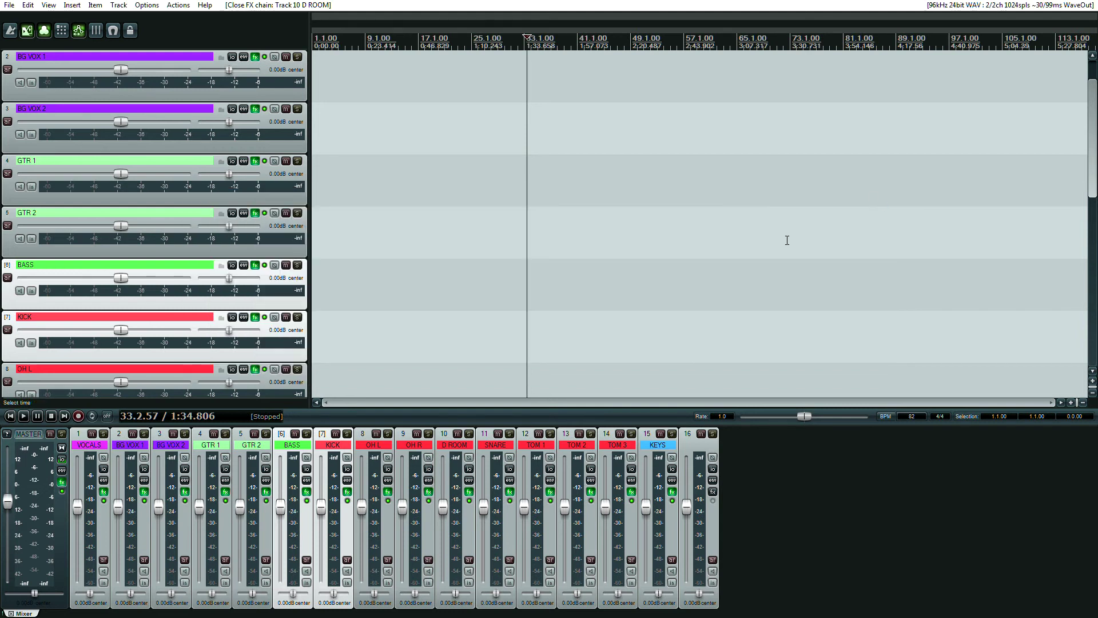
Open the SNARE effects chain and step from Trigger 2 through the VU meter and gain plugins to mvMeter2
left_click(509, 492)
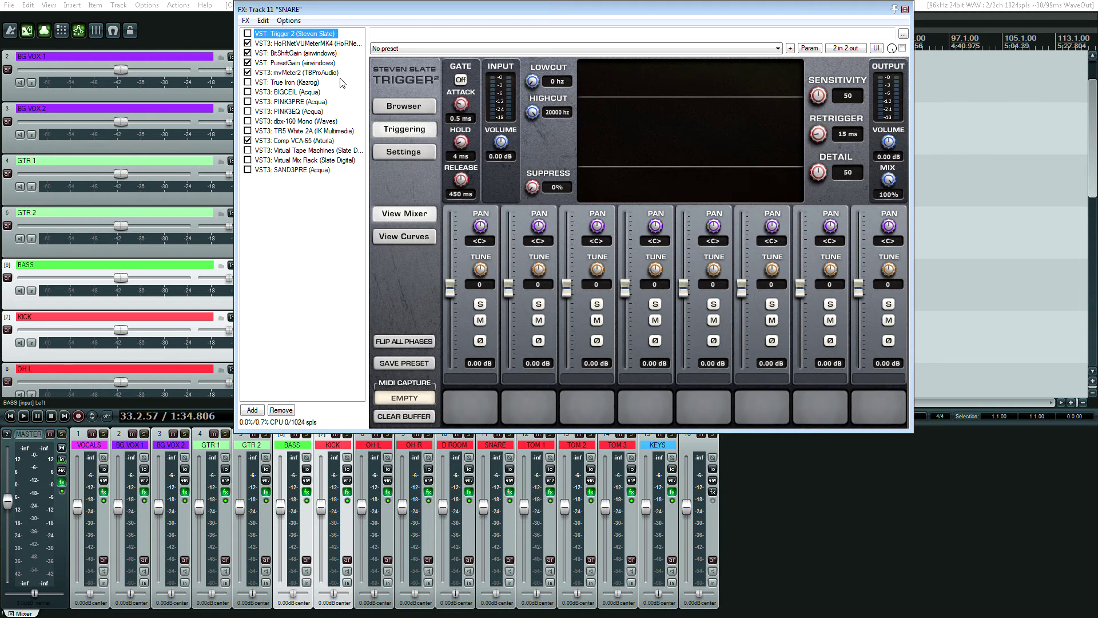
key("Down")
key("Down")
key("Down")
key("Down")
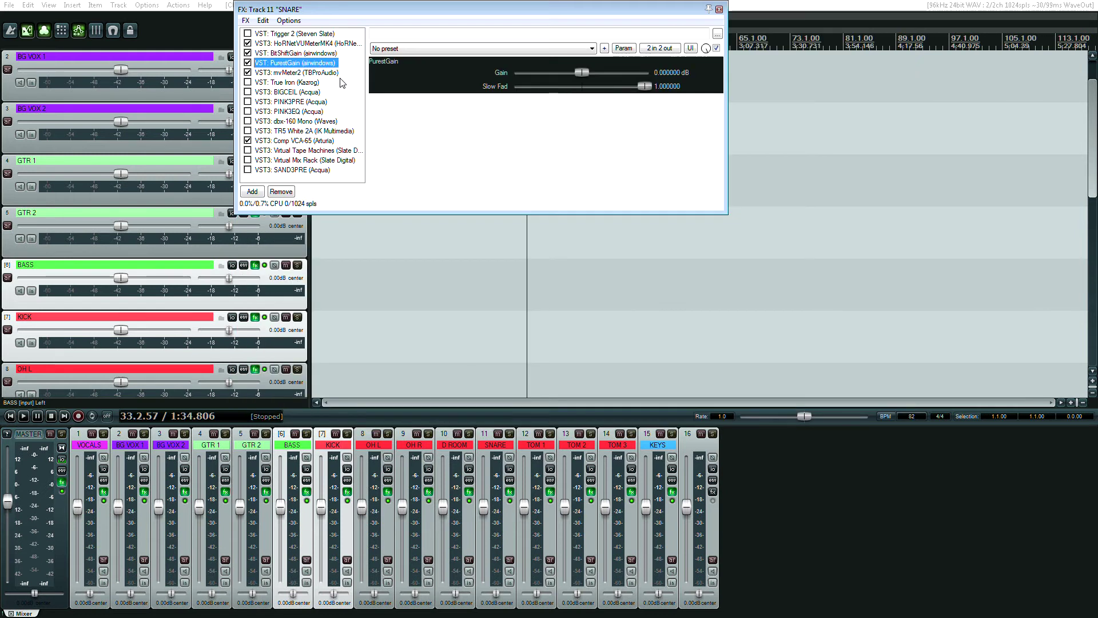
View True Iron on SNARE and try out its D-12 voicing
key("Down")
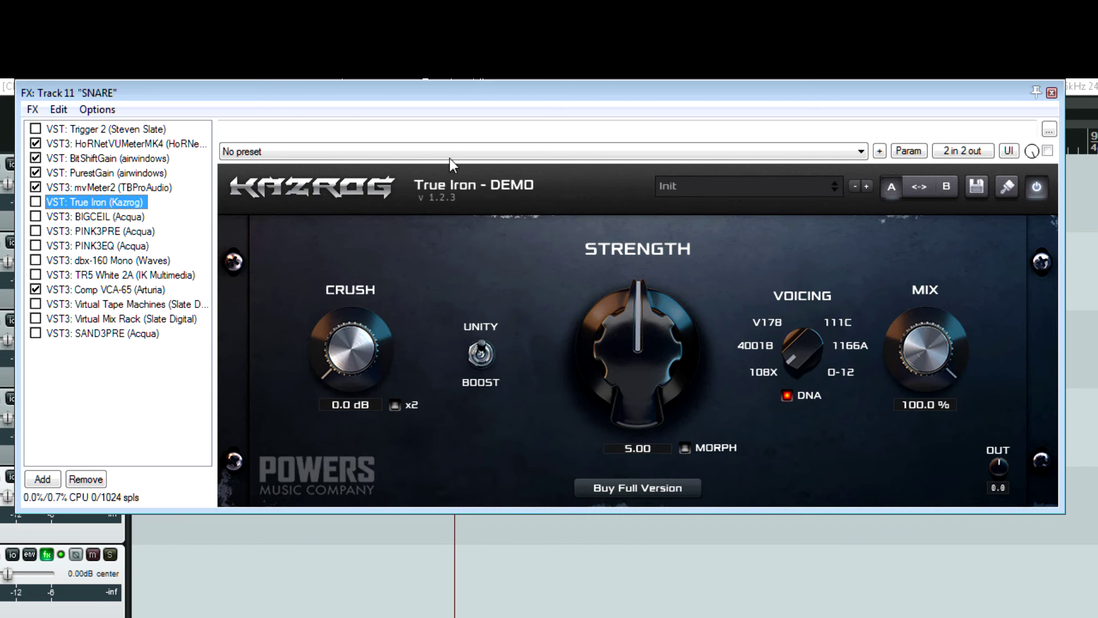
left_click_drag(815, 364, 808, 363)
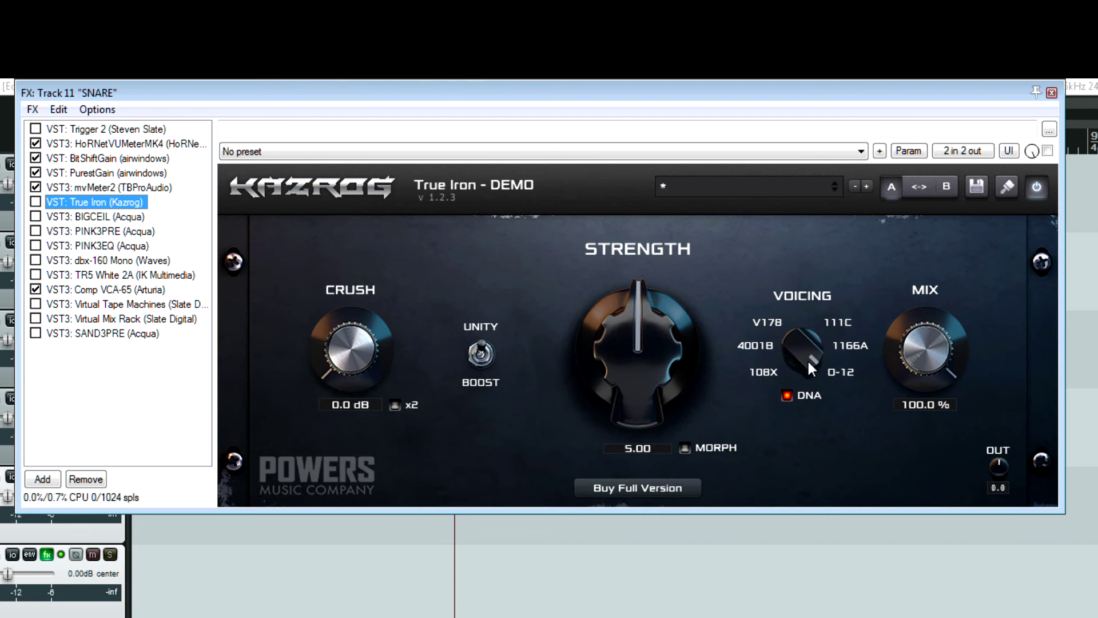
scroll(808, 363, "down", 4)
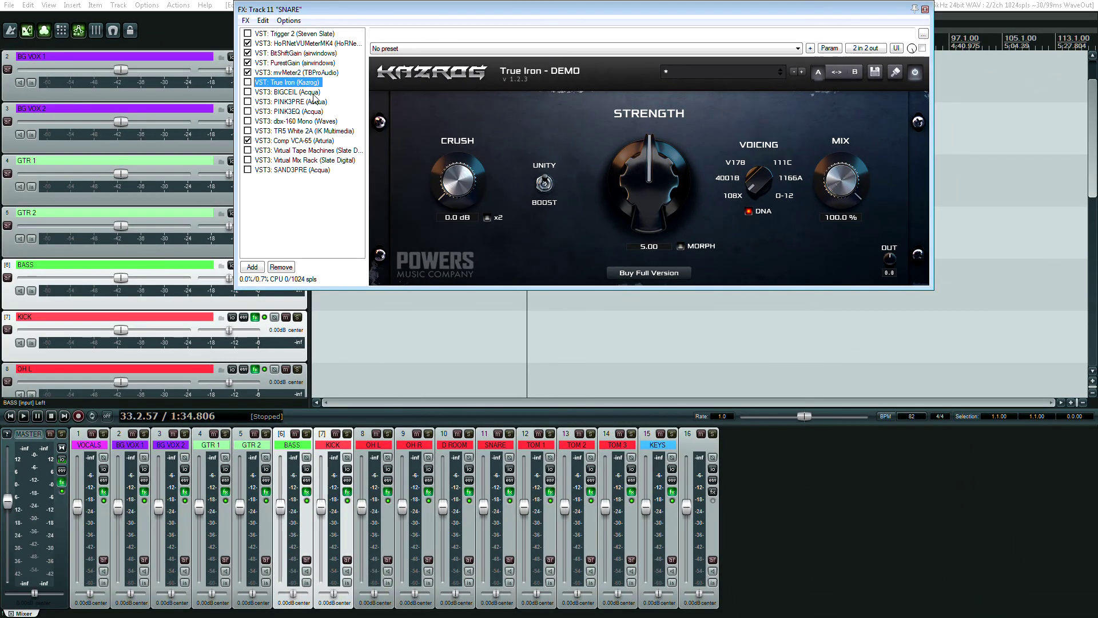
View BIGCEIL on SNARE, reposition the effects window and set the compressor release to Nuke
left_click(324, 92)
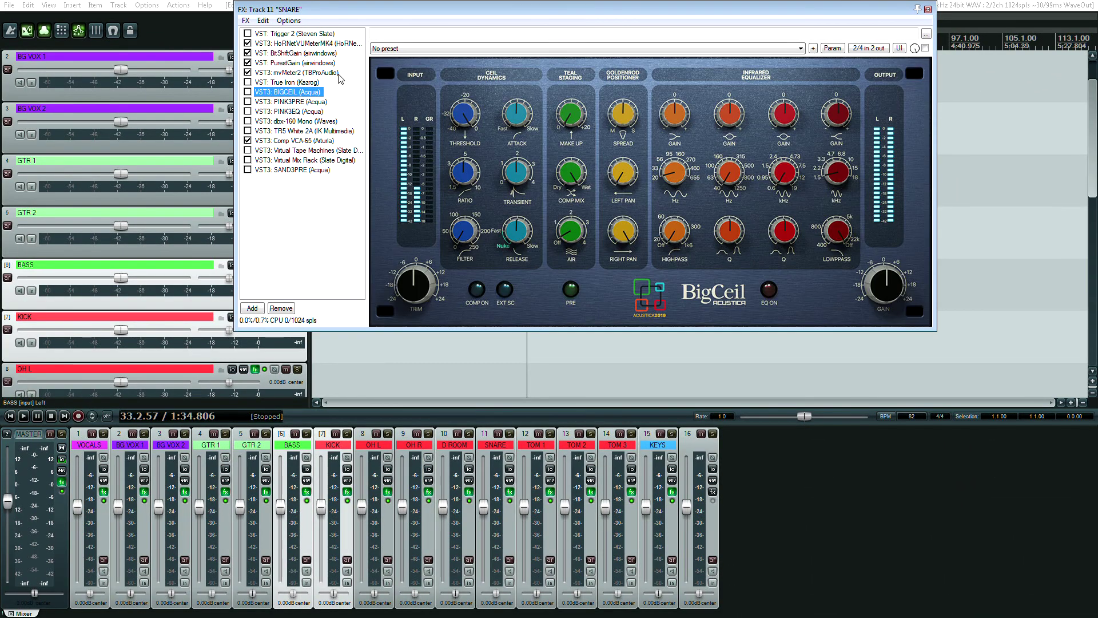
left_click_drag(484, 9, 792, 182)
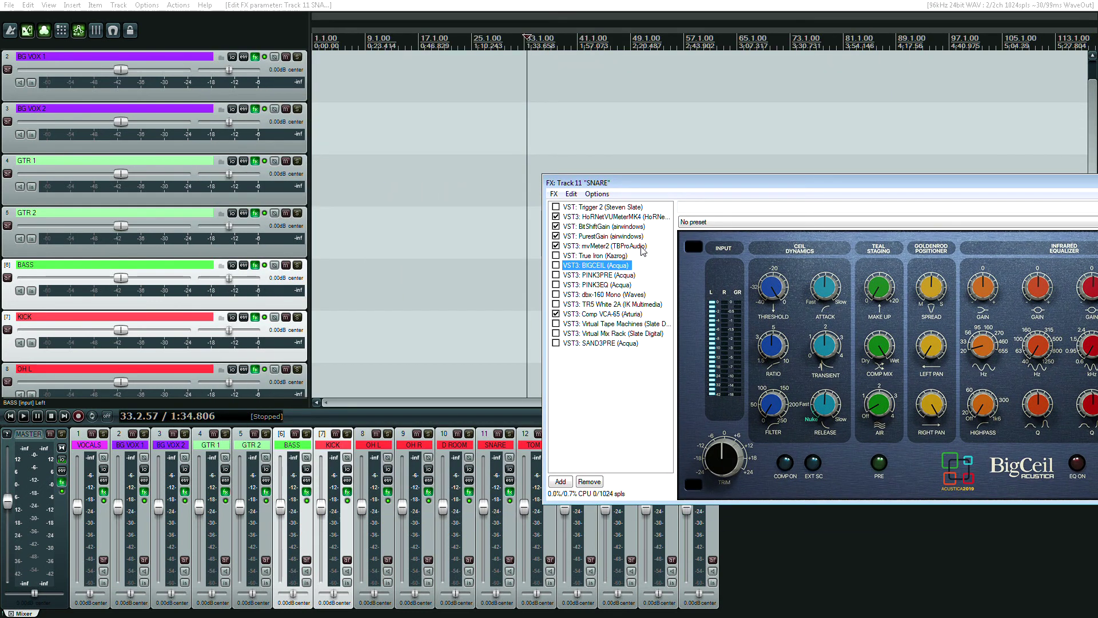
left_click_drag(658, 186, 242, 185)
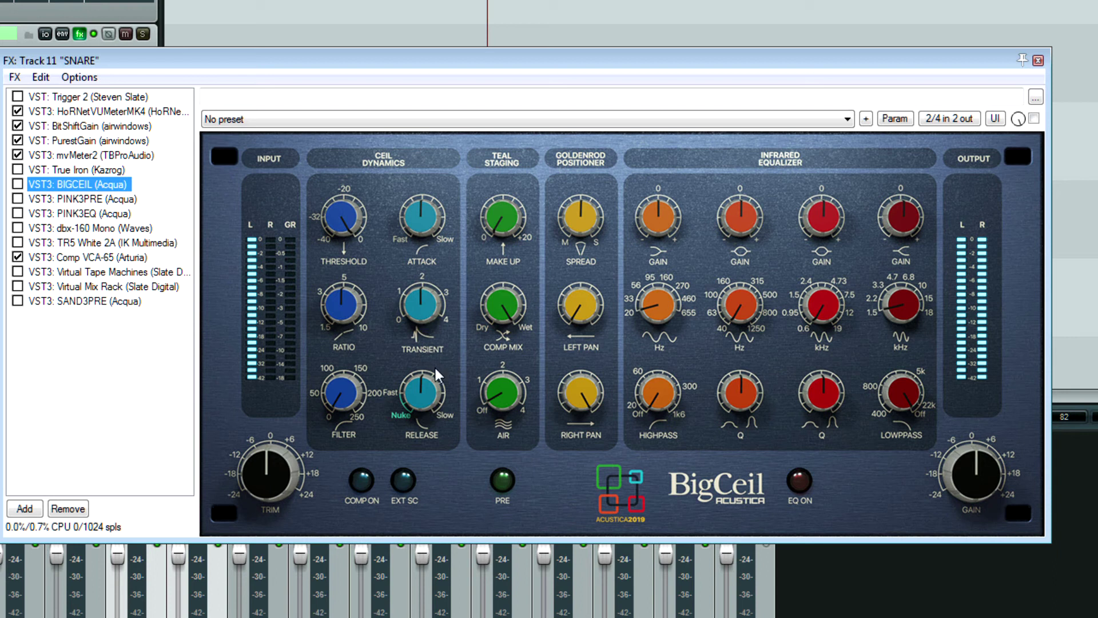
left_click_drag(435, 369, 428, 383)
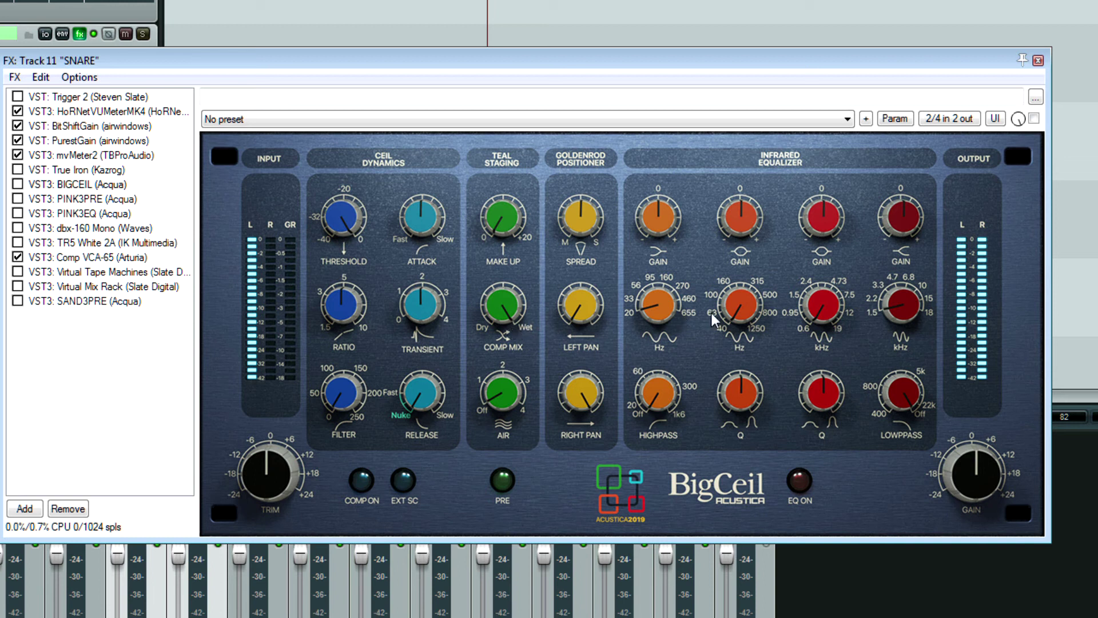
left_click_drag(507, 369, 522, 390)
Step through the rest of the SNARE chain from PINK3PRE past dbx-160, White 2A and Comp VCA-65 to SAND3PRE
left_click(117, 199)
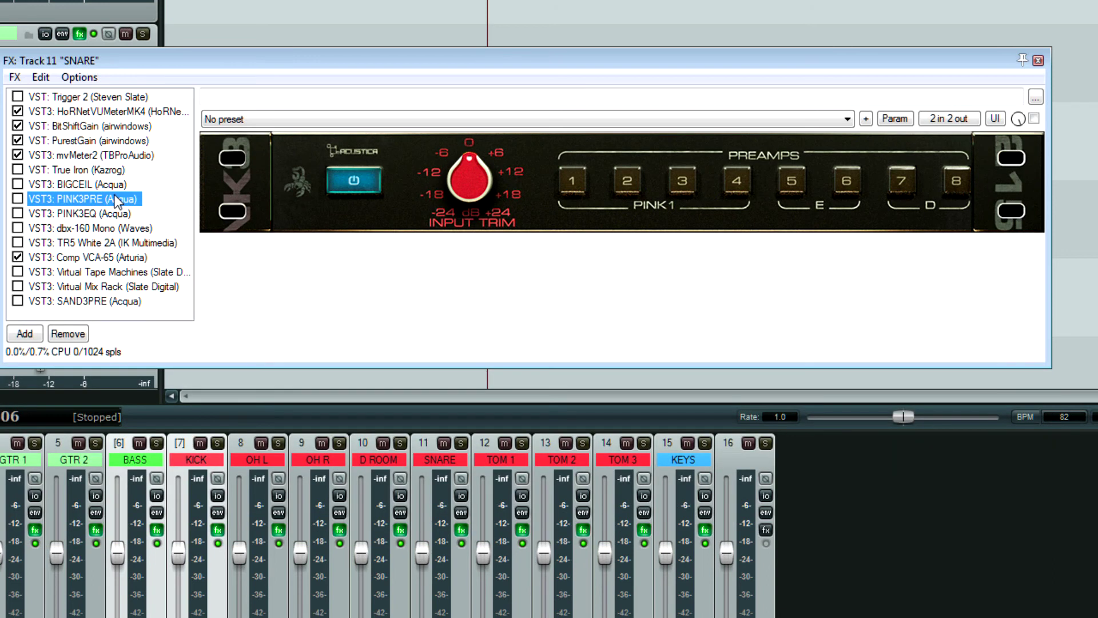
key("Down")
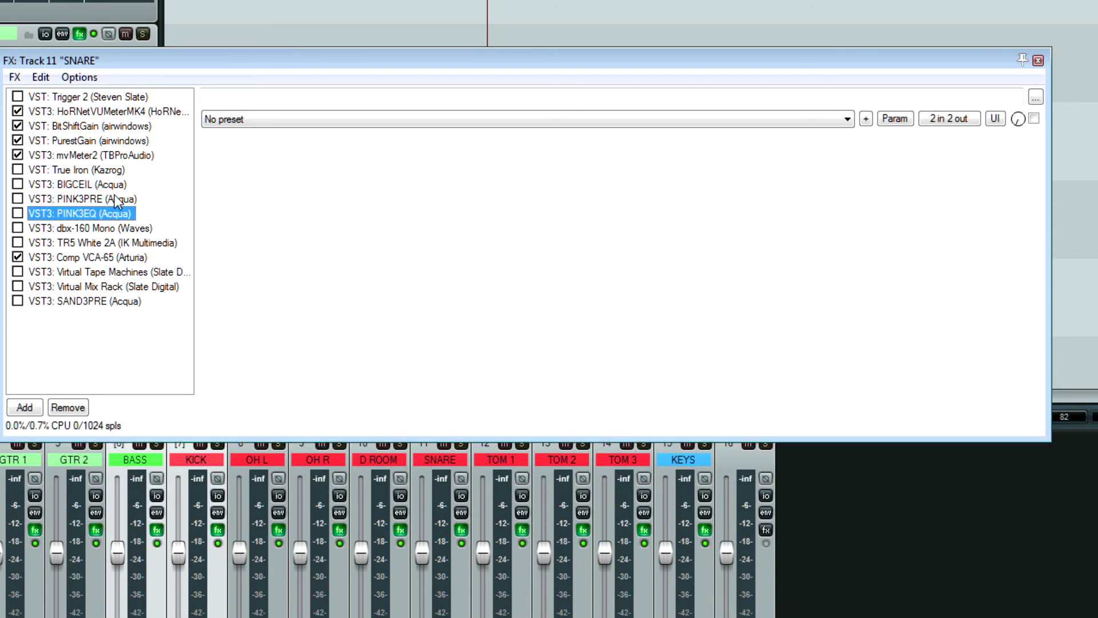
key("Down")
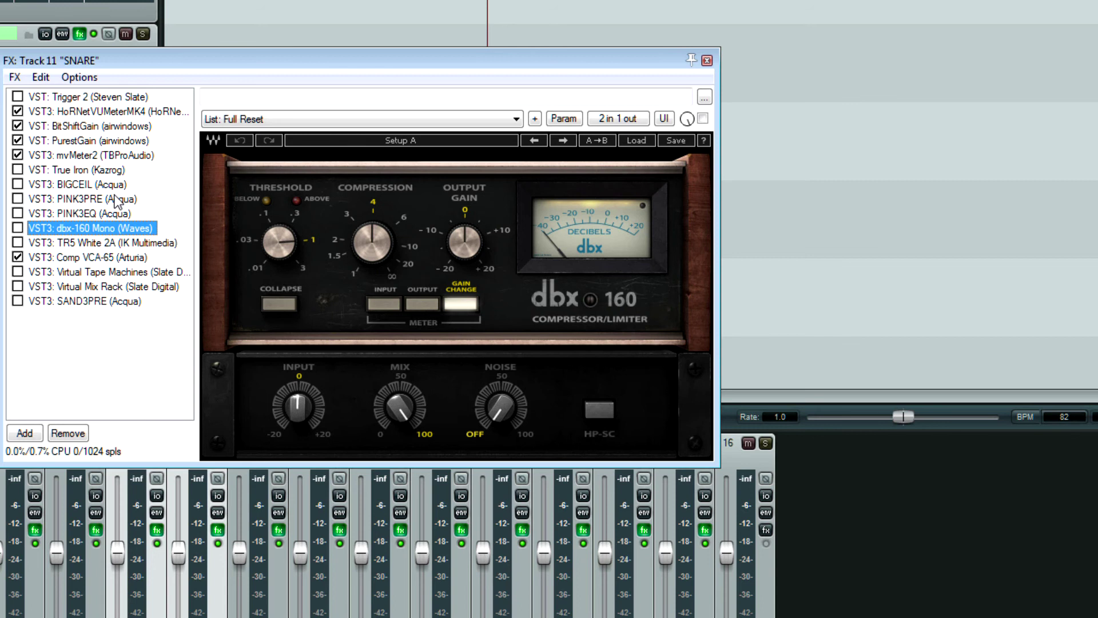
key("Down")
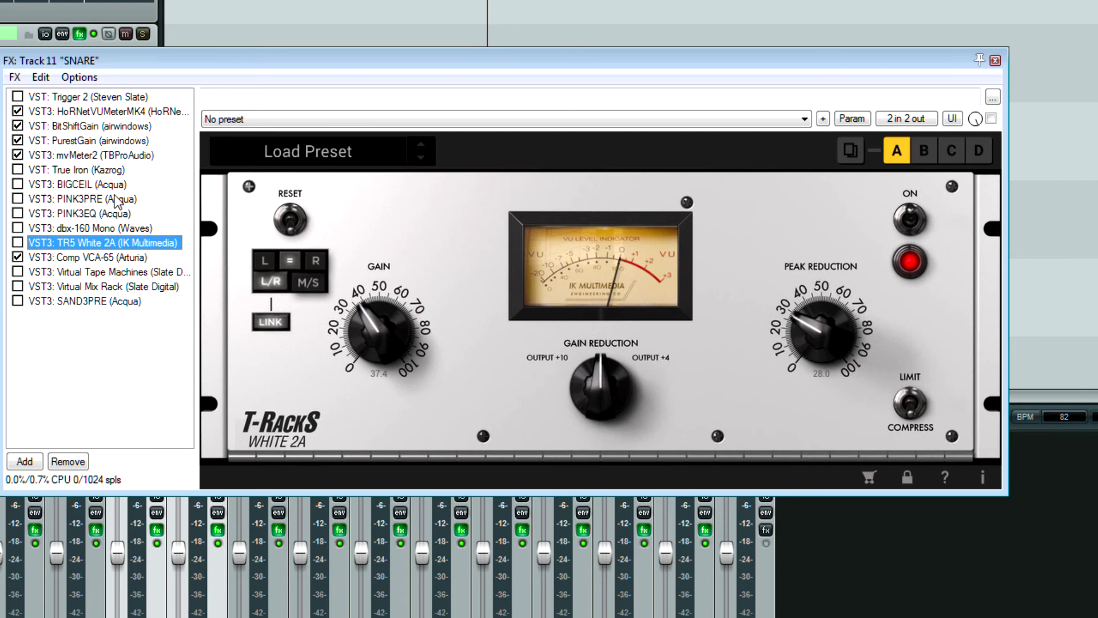
key("Down")
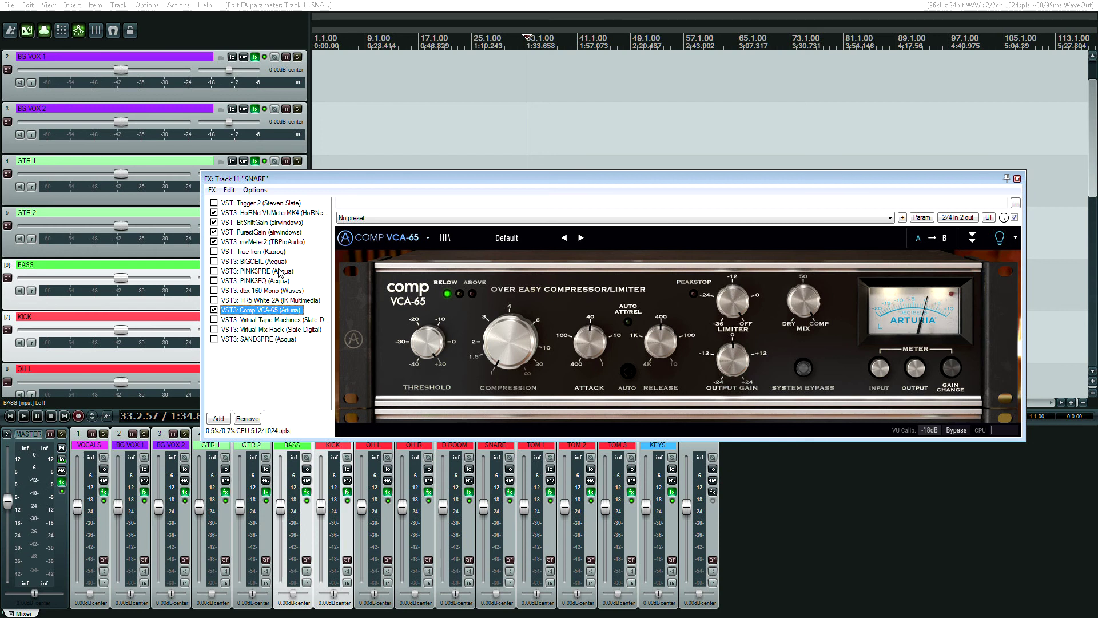
key("Down")
key("Down")
key("Down")
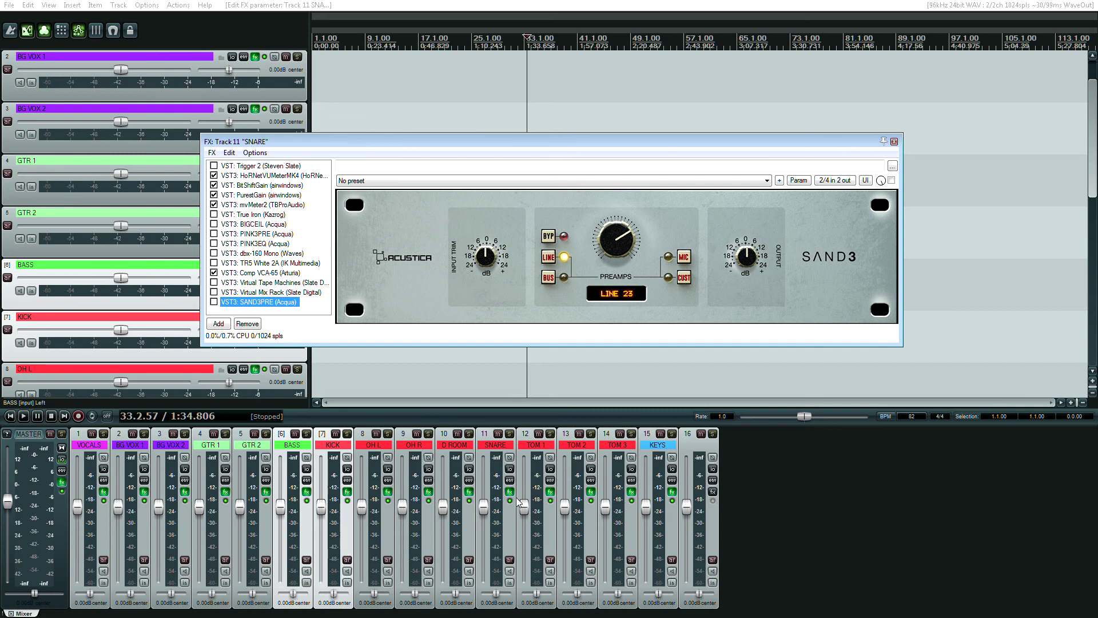
Open the TOM 1 effects chain and step from HoRNetVUMeterMK4 through VLA-3A, Trigger 2 and EQ-PB to Virtual Mix Rack
left_click(550, 492)
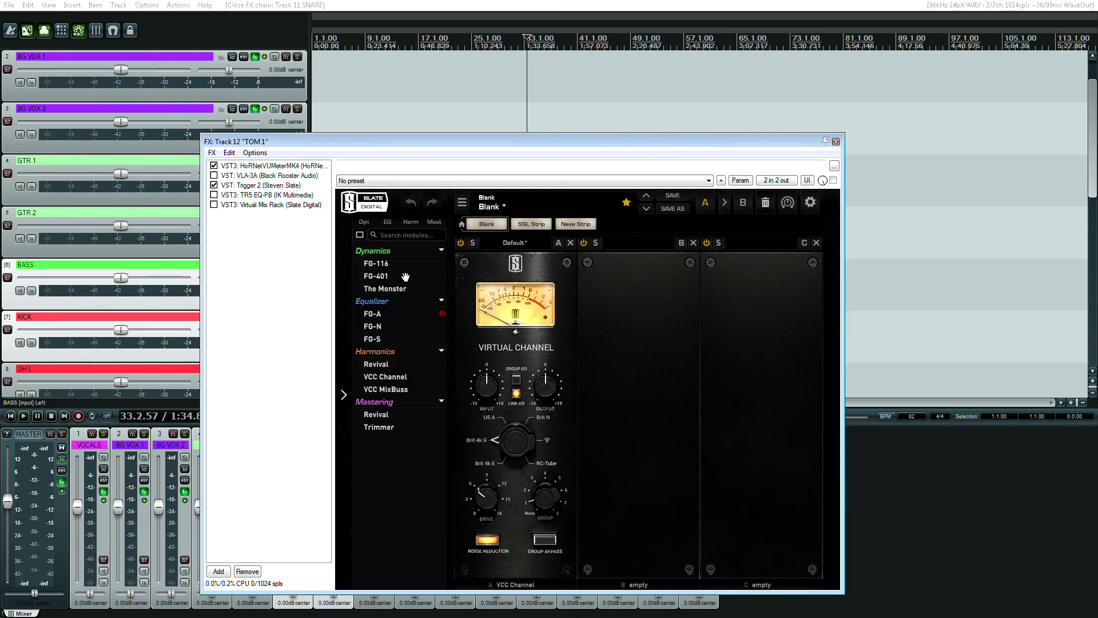
left_click(288, 166)
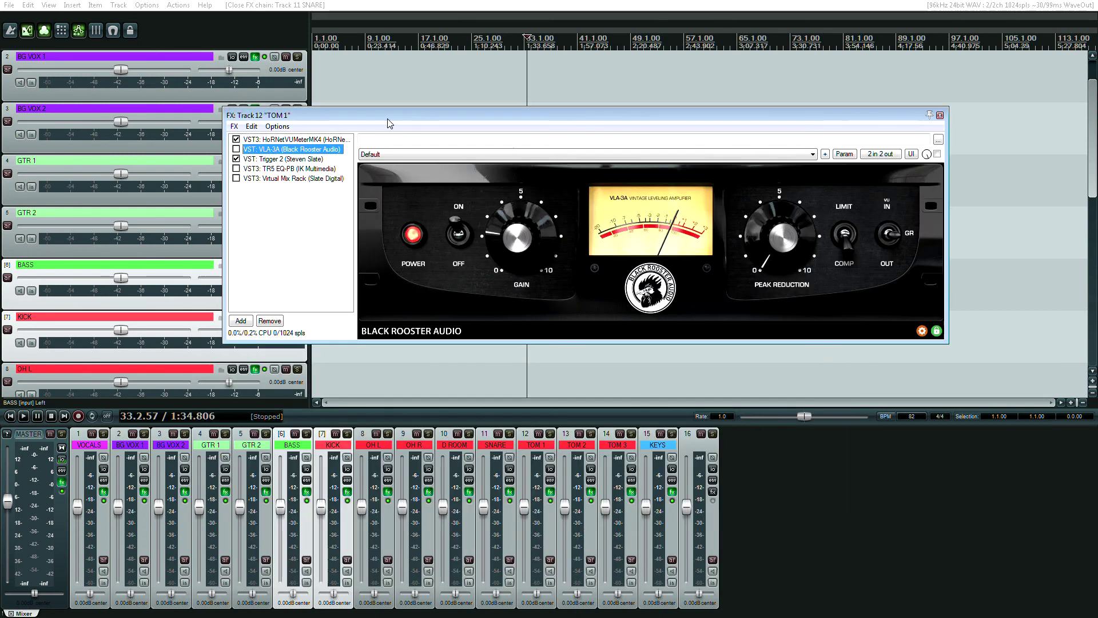
key("Down")
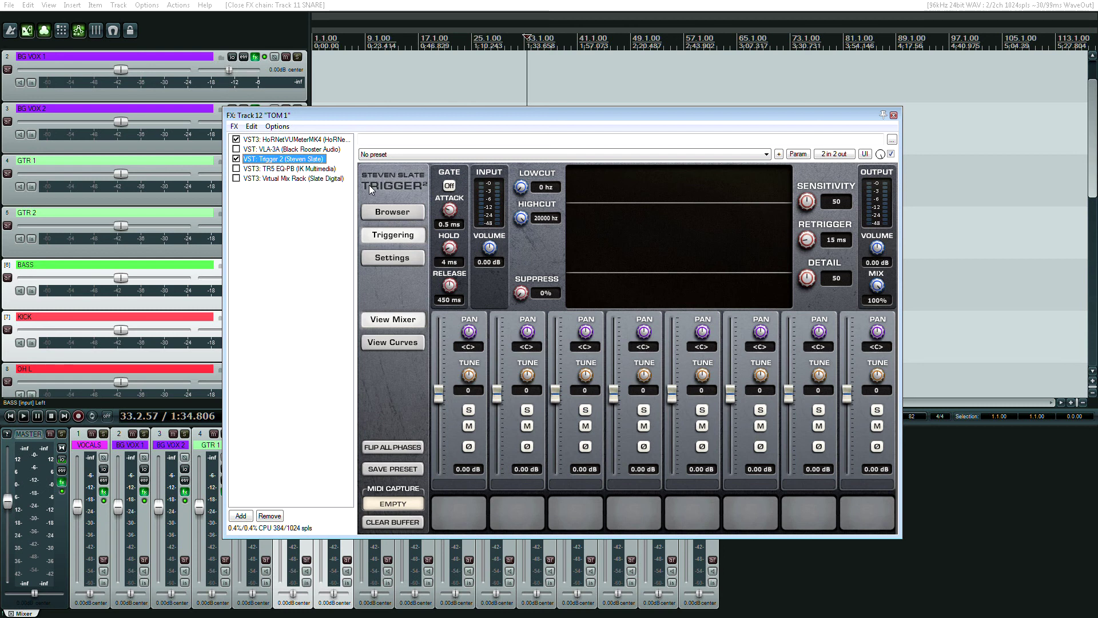
key("Down")
key("Down")
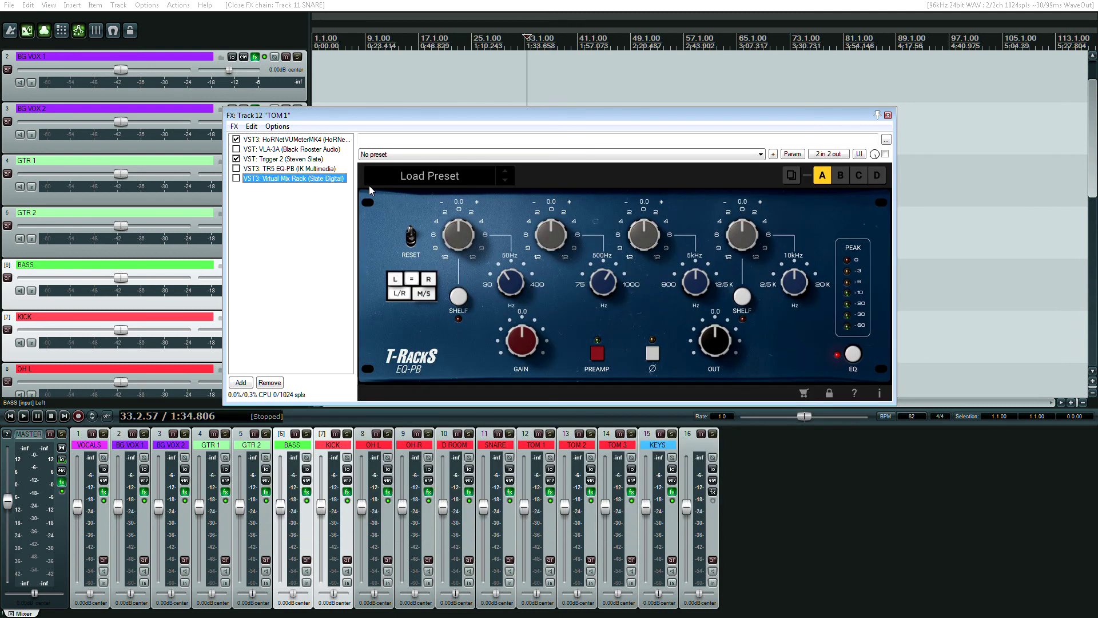
Go back to HoRNetVUMeterMK4 on TOM 1, step forward through the plugins again, and close the effects chain
key("Up")
key("Up")
key("Up")
key("Up")
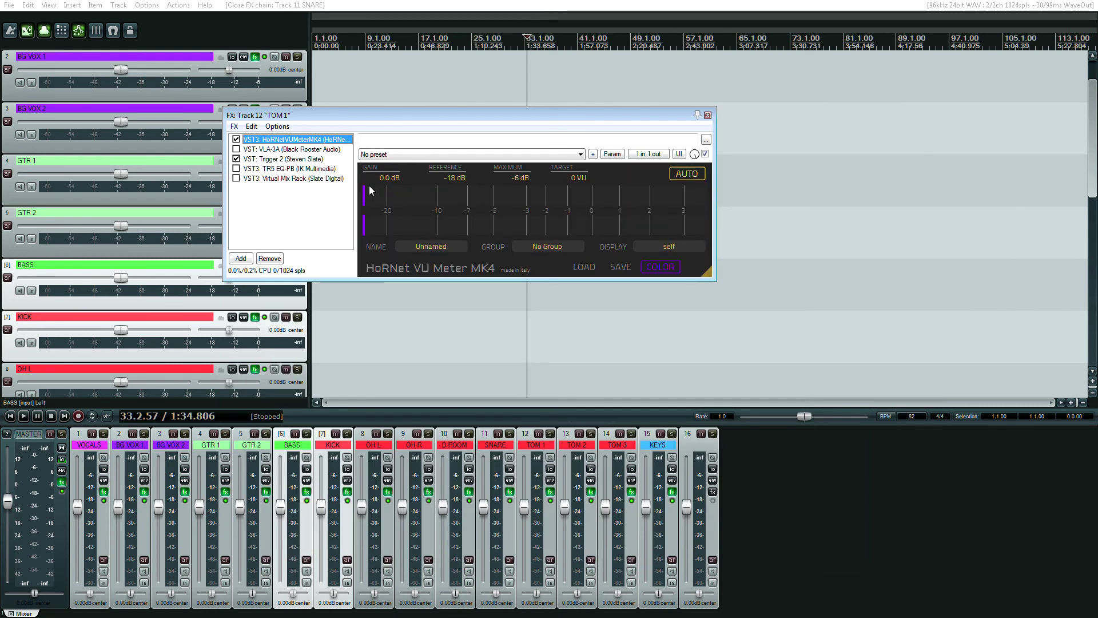
key("Down")
key("Down")
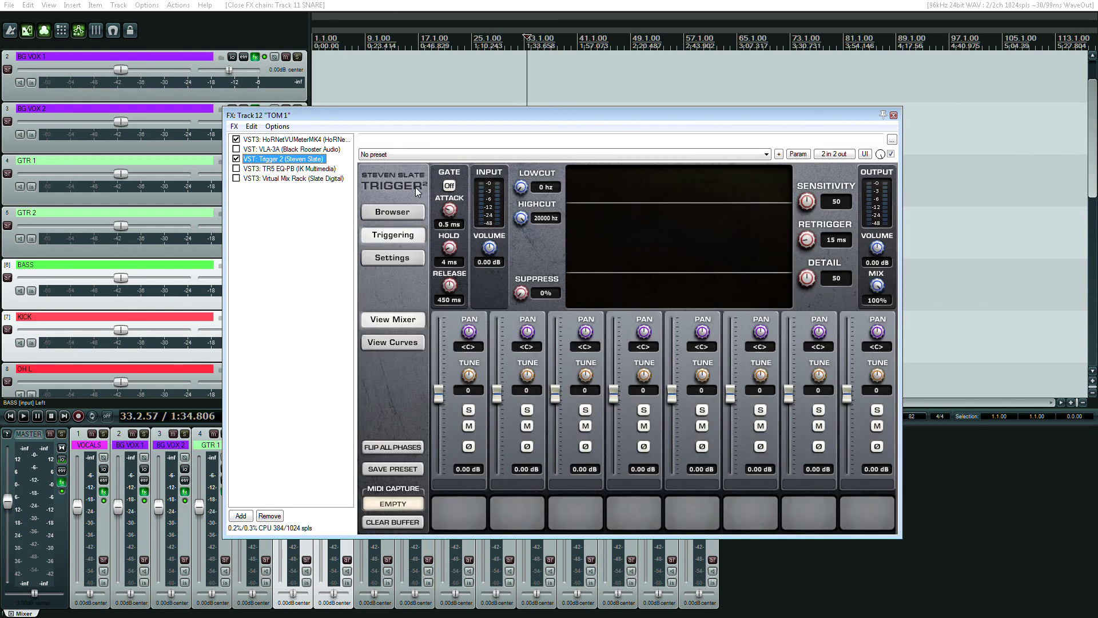
key("Down")
key("Down")
left_click(859, 115)
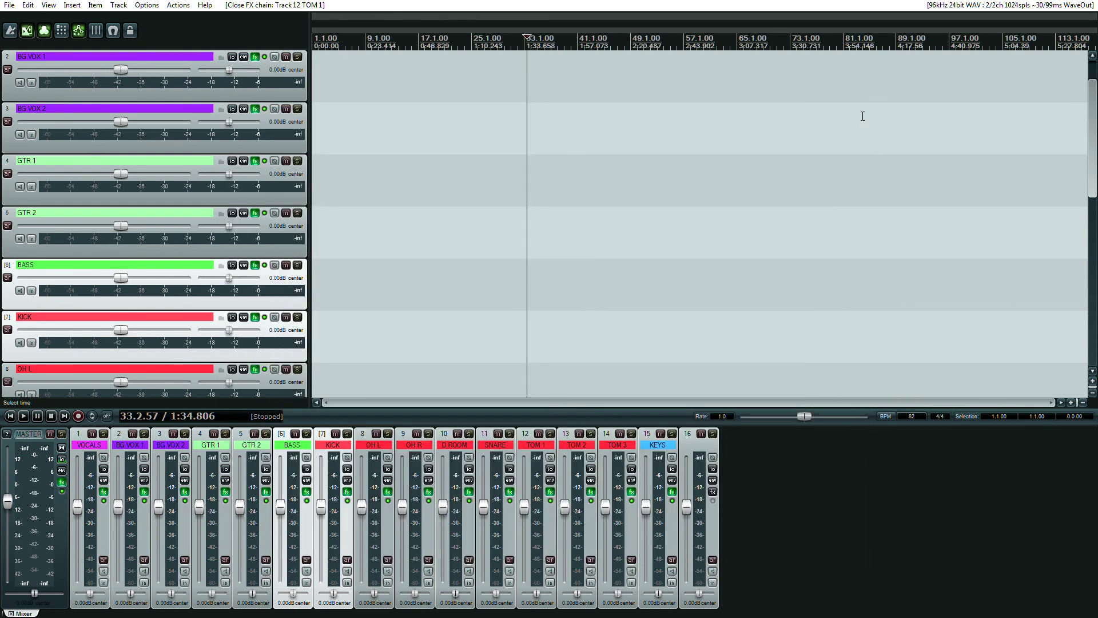
Open the TOM 2 effects chain and step through VLA-3A, Trigger 2 and EQ-81 to EQ-PB
left_click(591, 491)
key("Down")
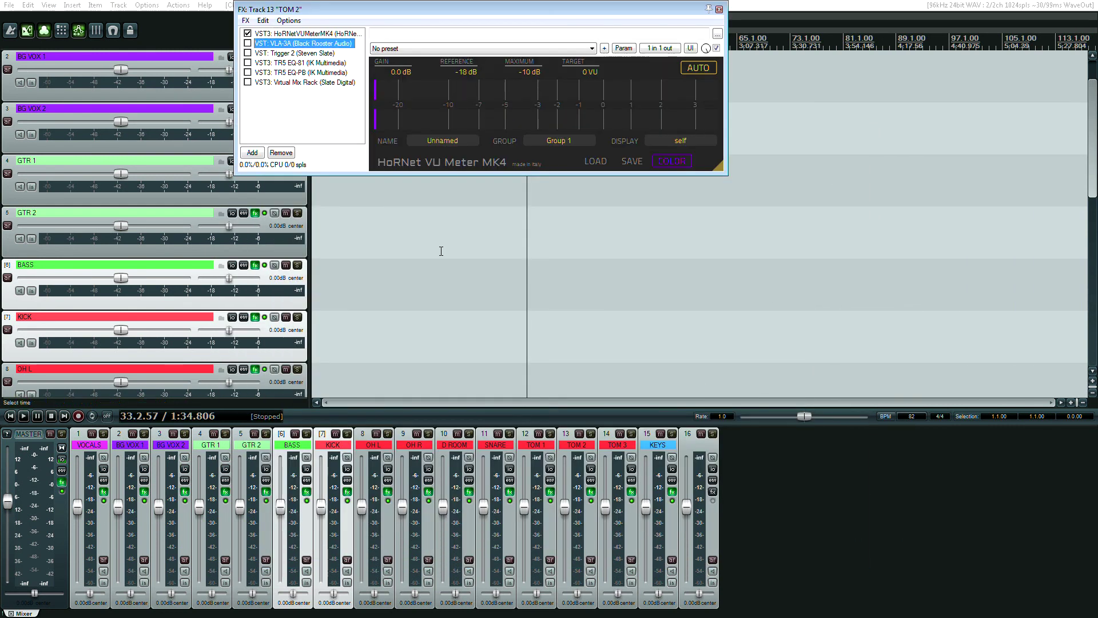
key("Down")
key("Down")
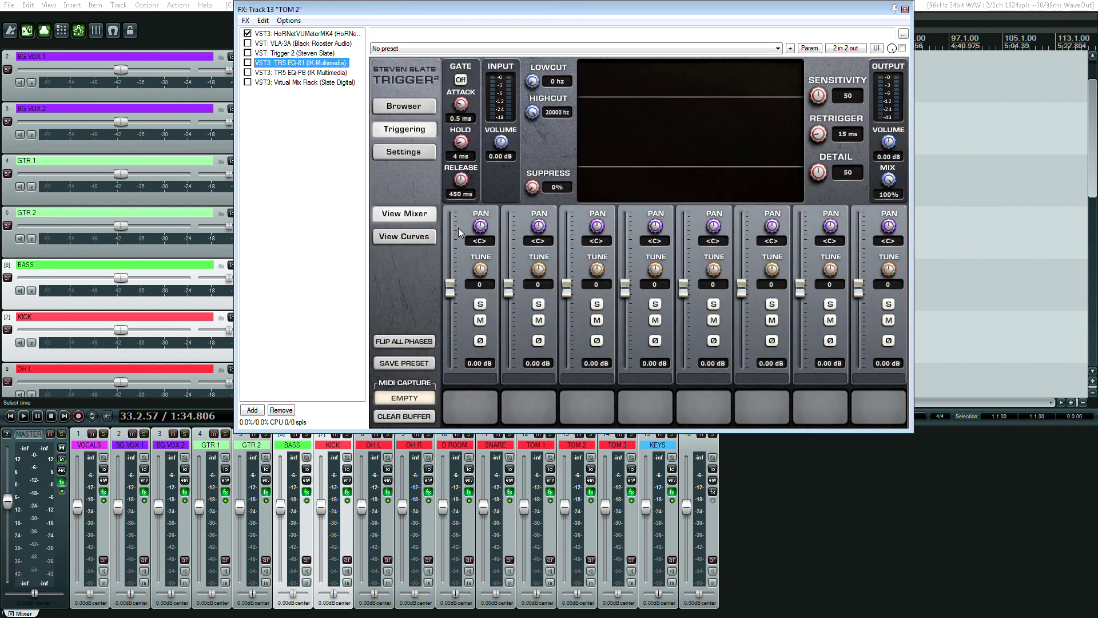
key("Down")
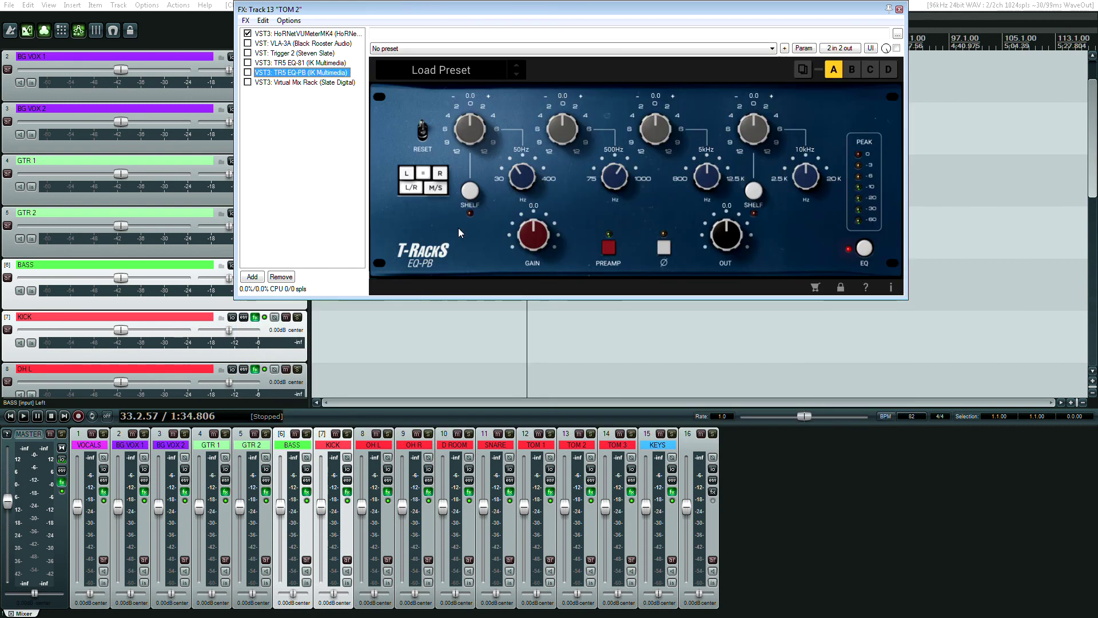
Revisit EQ-81 on TOM 2, view Virtual Mix Rack and return to HoRNetVUMeterMK4
key("Up")
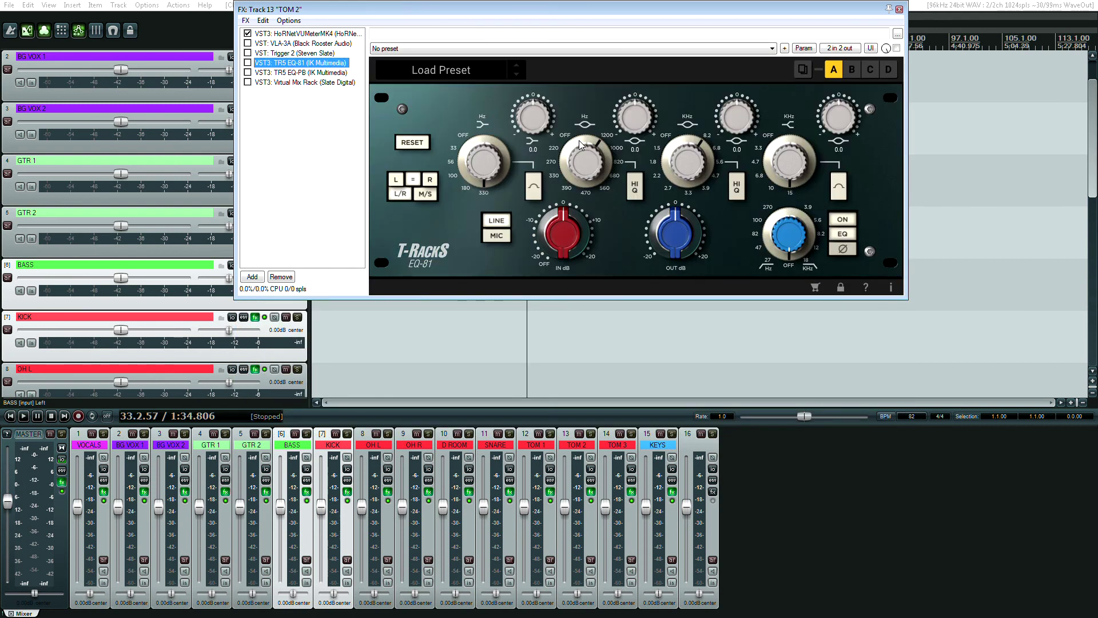
key("Down")
key("Down")
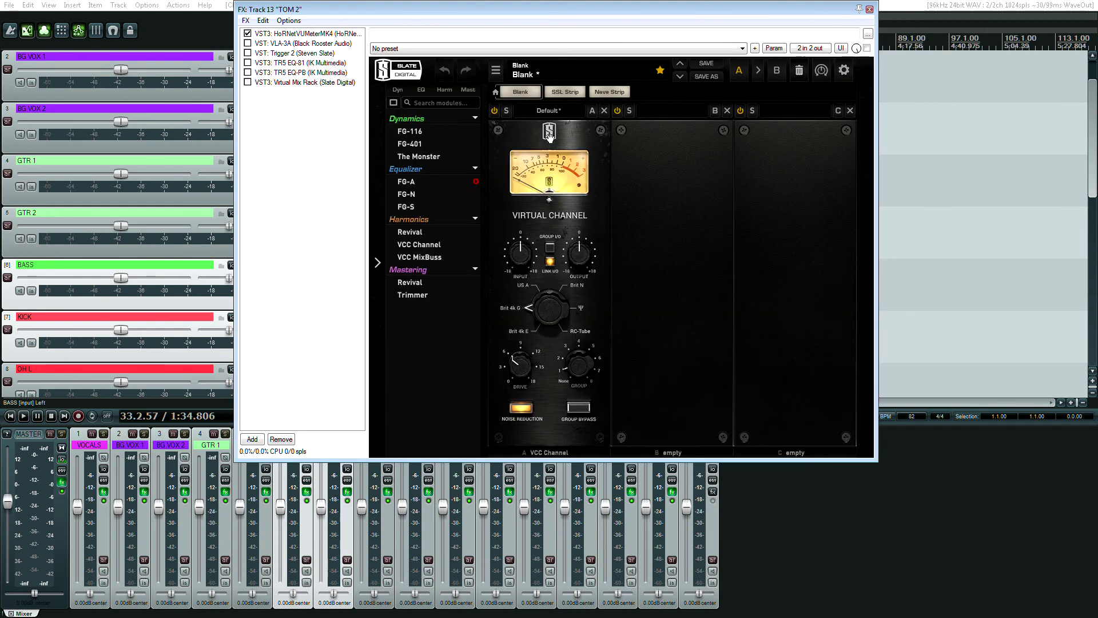
left_click(324, 34)
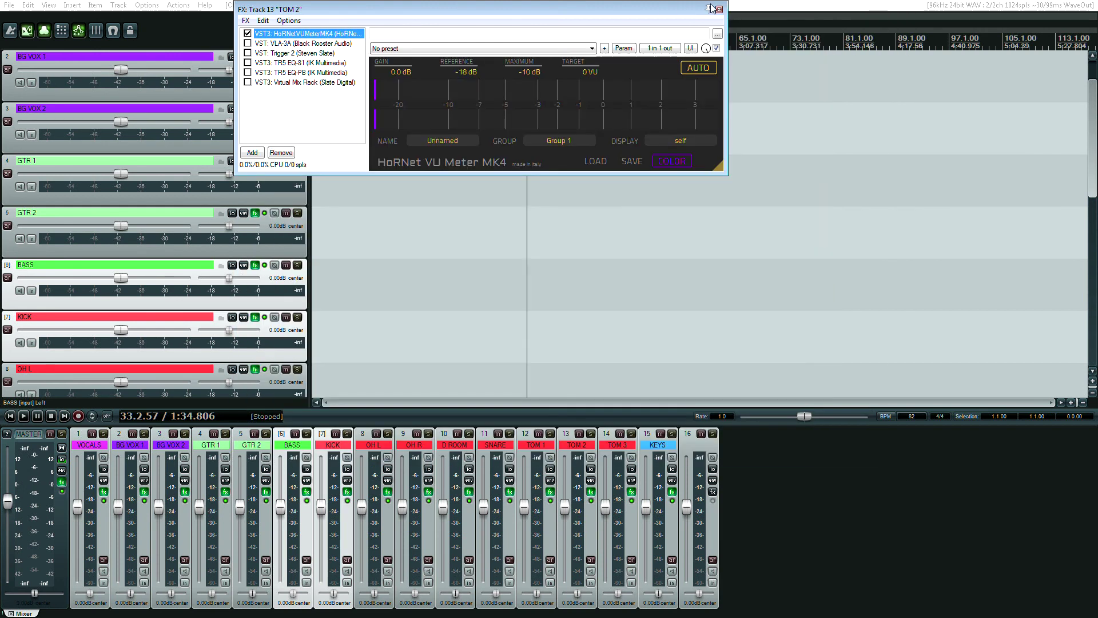
Step through VLA-3A to Trigger 2 in the TOM 2 effects chain and close the chain window
key("Down")
key("Down")
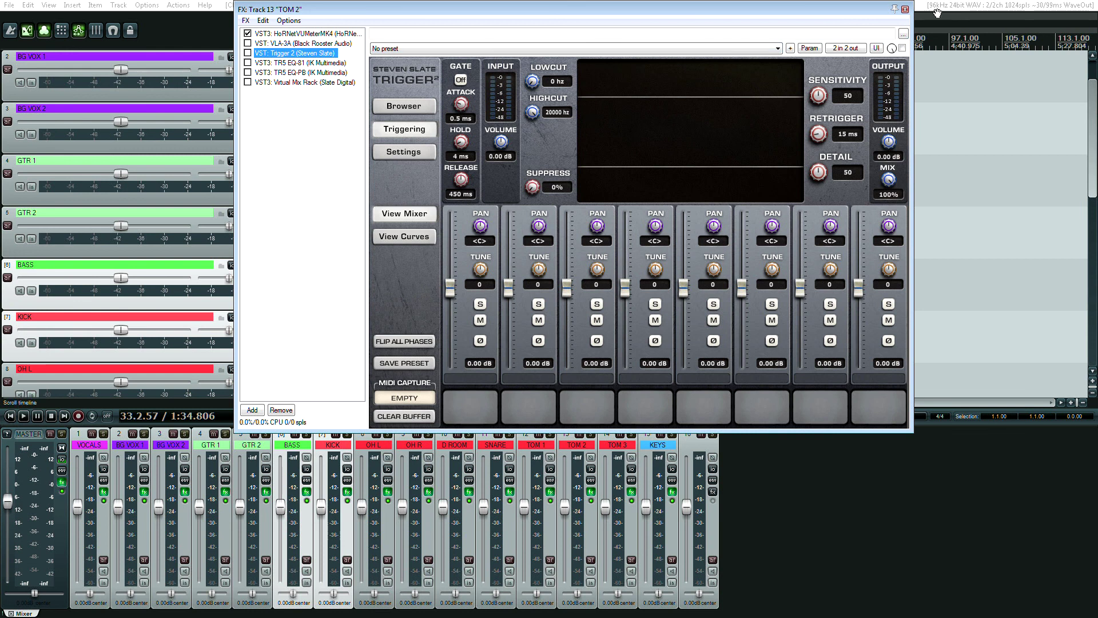
left_click(905, 10)
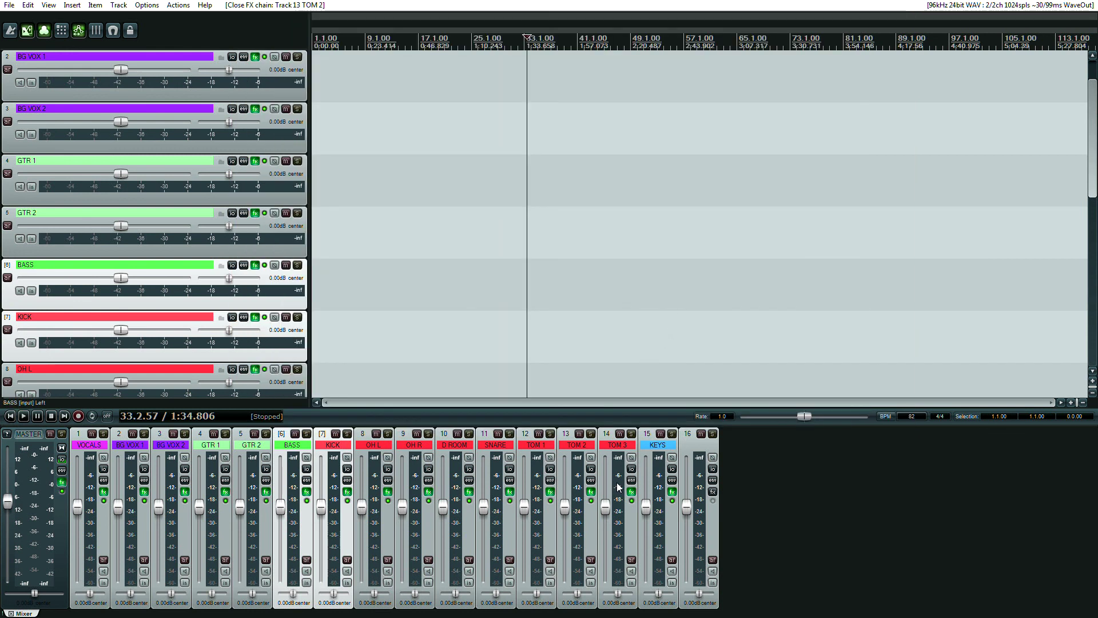
Open the TOM 3 effects chain, view its plugins through Virtual Mix Rack, and return via Trigger 2 to VLA-3A
left_click(632, 492)
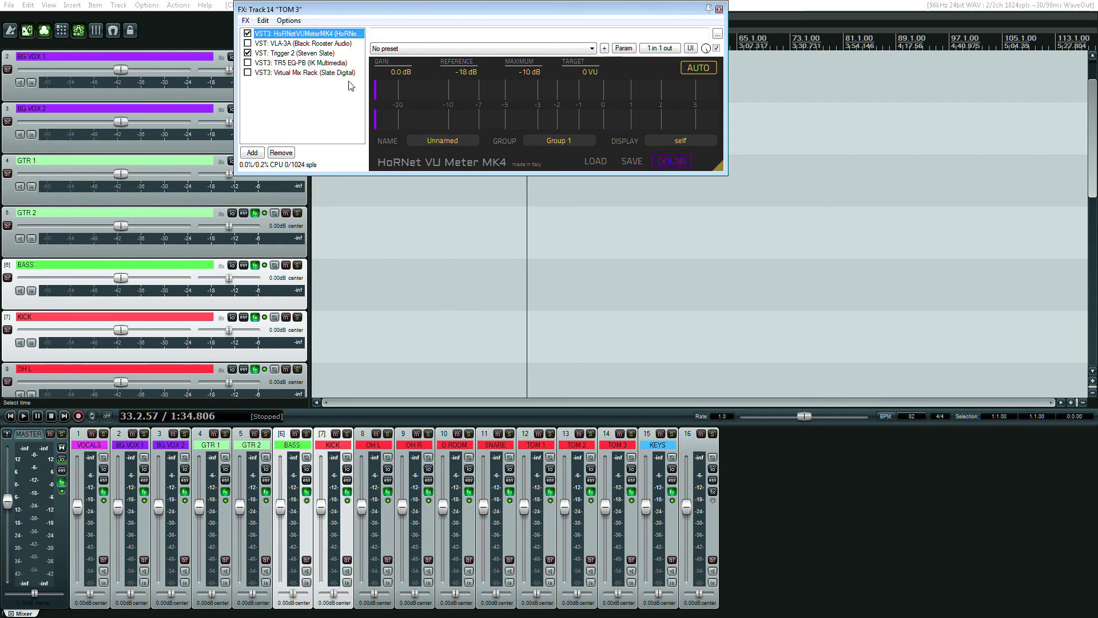
left_click(332, 44)
left_click(350, 52)
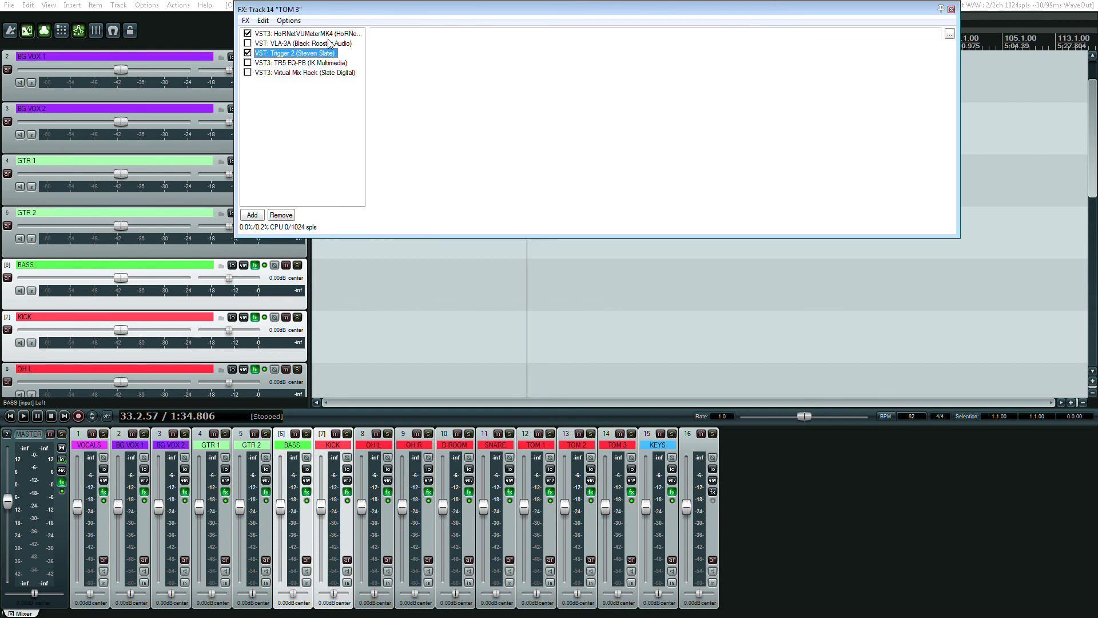
key("Down")
key("Down")
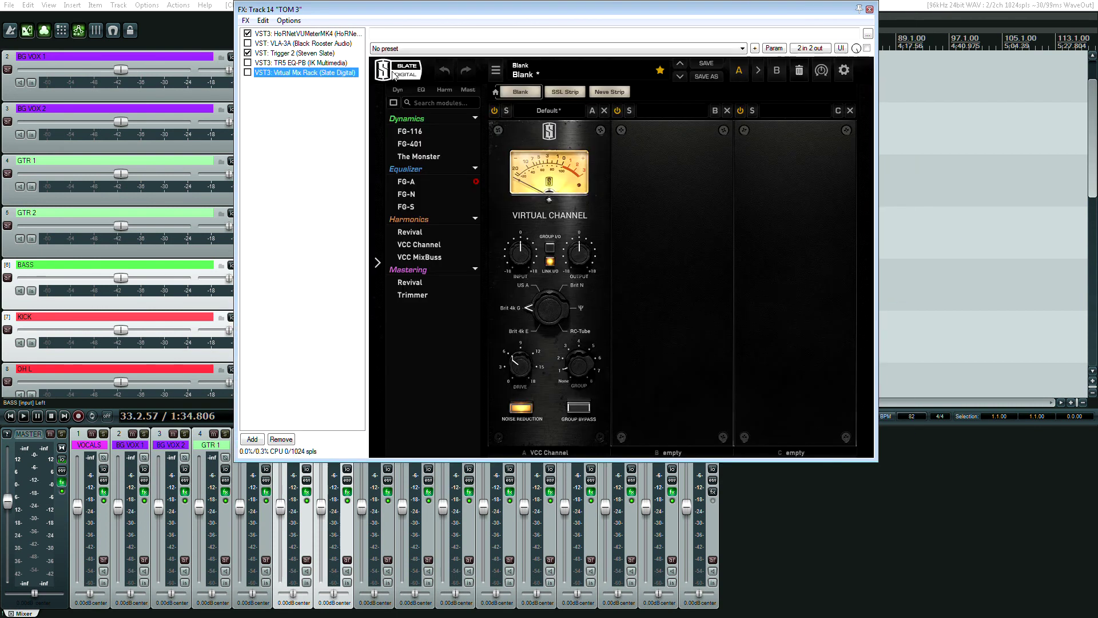
left_click(317, 53)
left_click(303, 44)
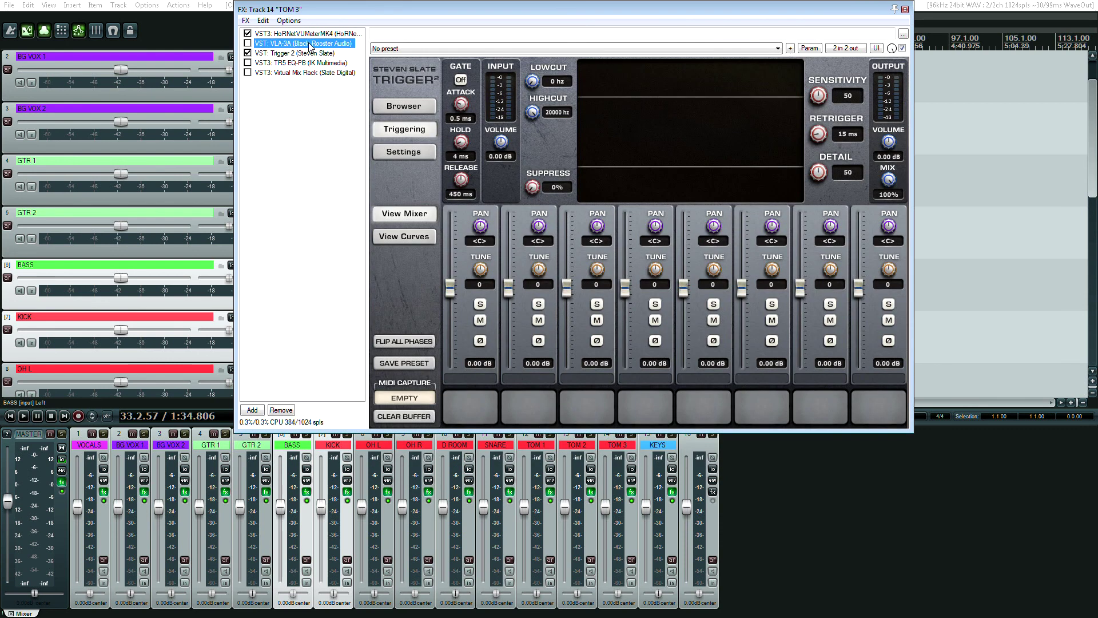
Move the TOM 3 effects window lower over the arrange area and compare HoRNetVUMeterMK4, VLA-3A and Trigger 2, ending on VLA-3A
left_click_drag(526, 14, 456, 296)
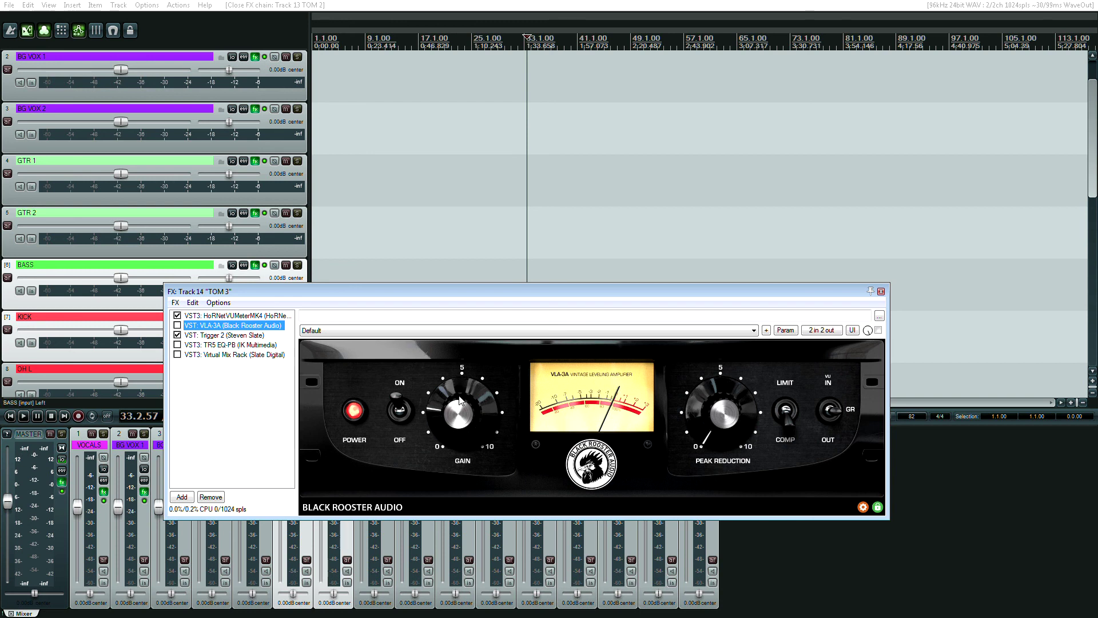
left_click(246, 317)
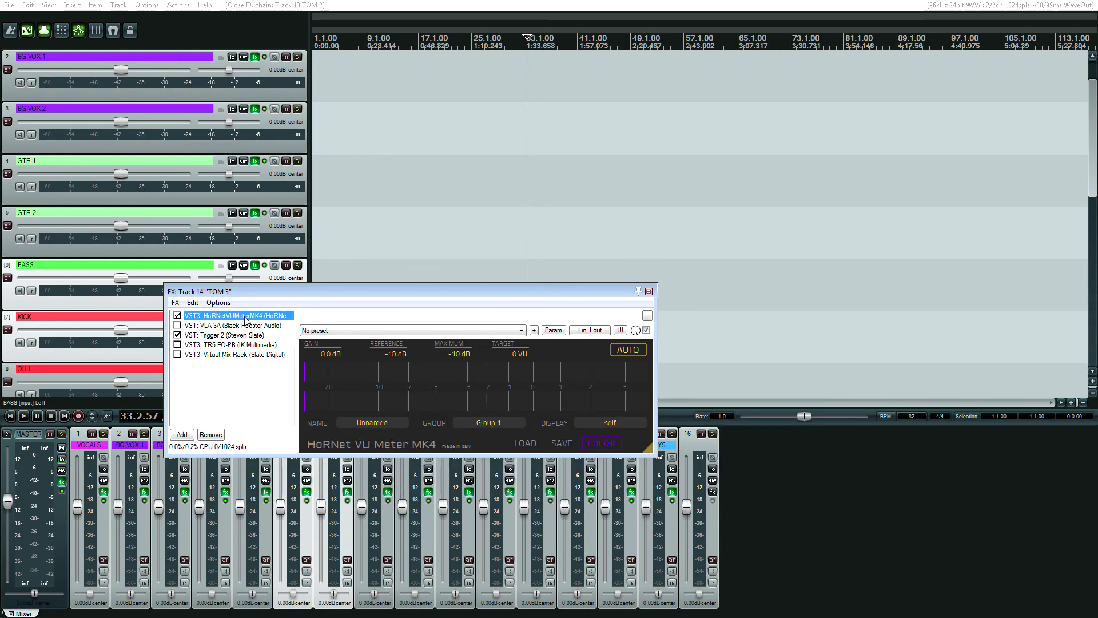
key("Down")
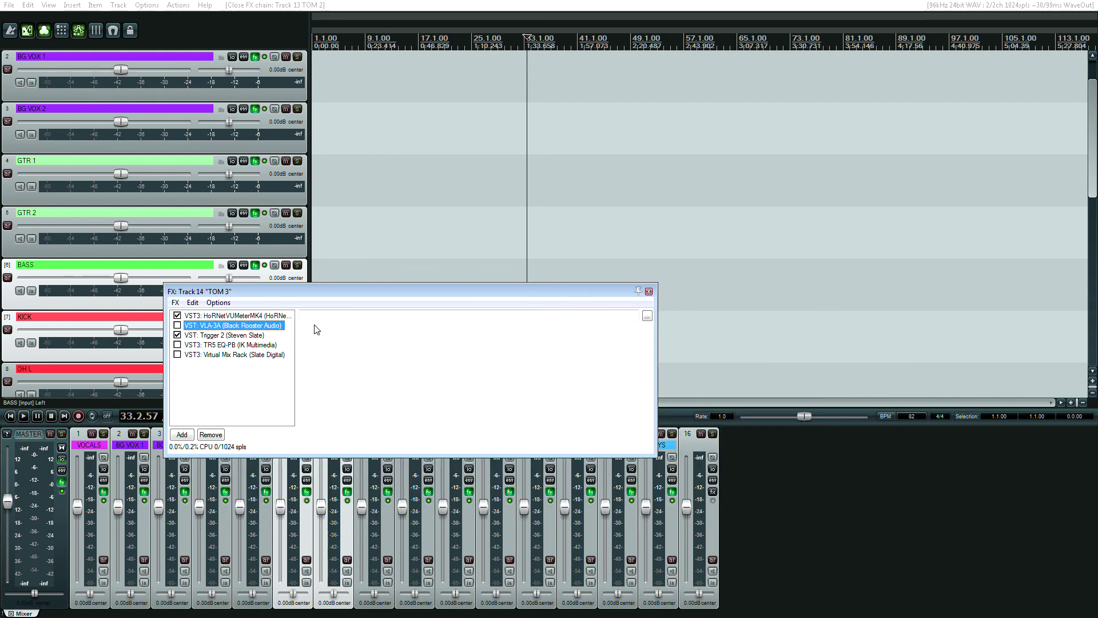
key("Down")
key("Up")
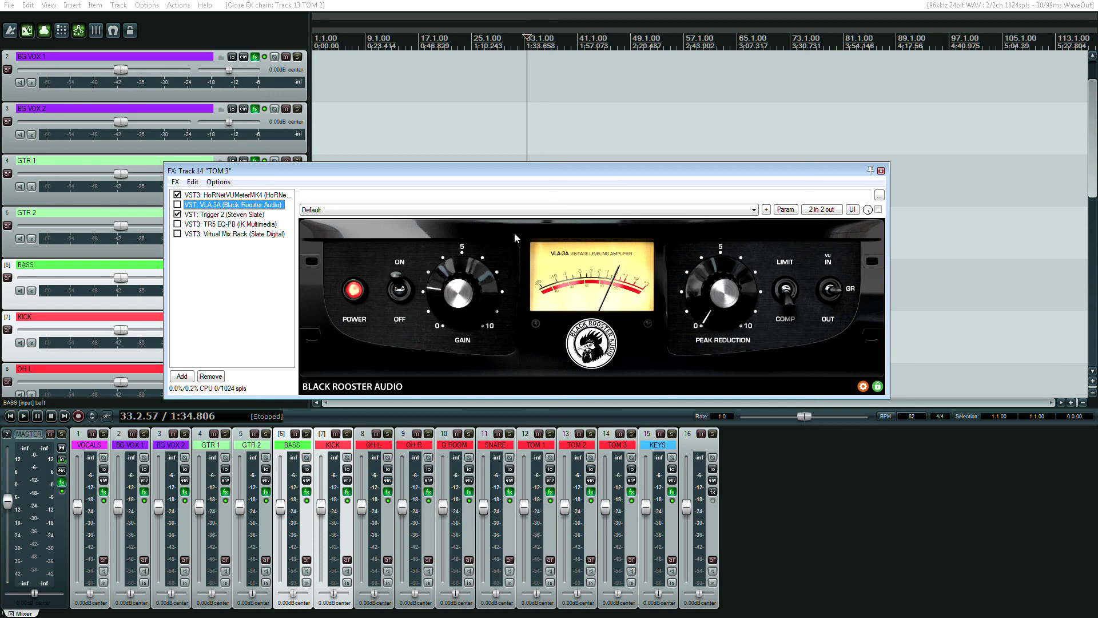
Step from VLA-3A to Virtual Mix Rack on TOM 3, return to HoRNetVUMeterMK4 and close the effects chain
key("Down")
key("Down")
key("Down")
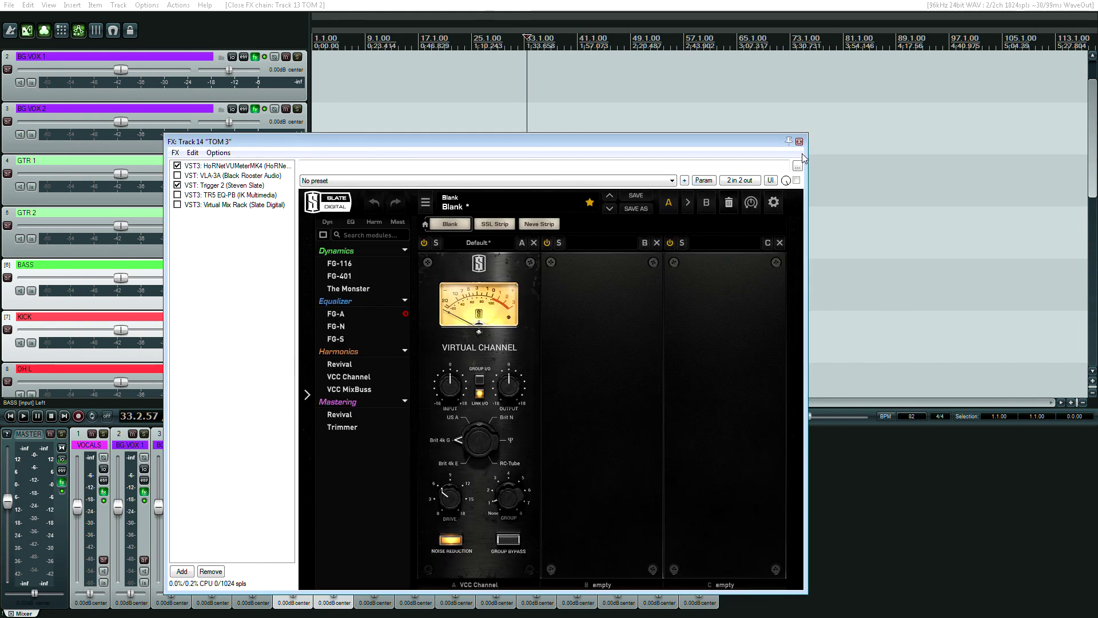
key("Home")
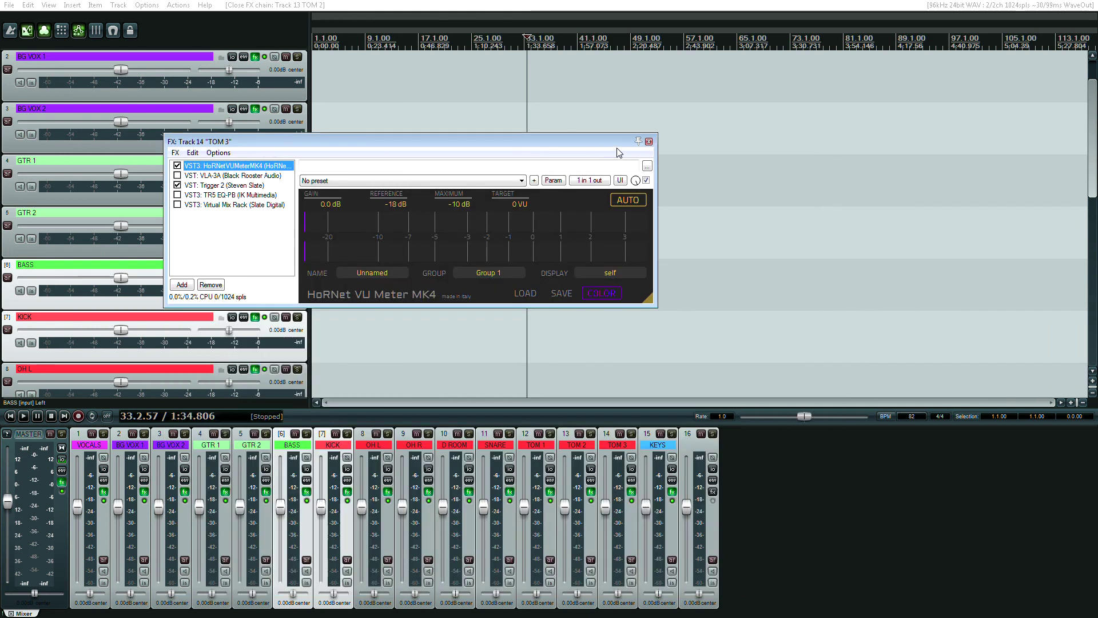
left_click(648, 142)
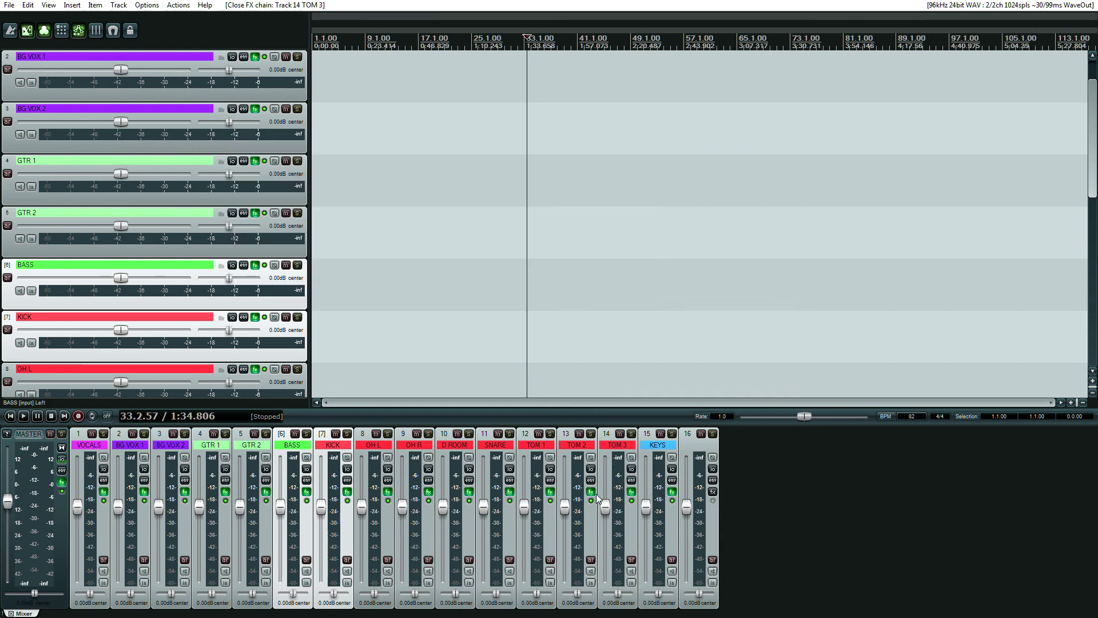
Open the KEYS effects chain and step from HoRNetVUMeterMK4 through the gain, metering and IIEQ Pro plugins to NAVY2EQ
left_click(673, 491)
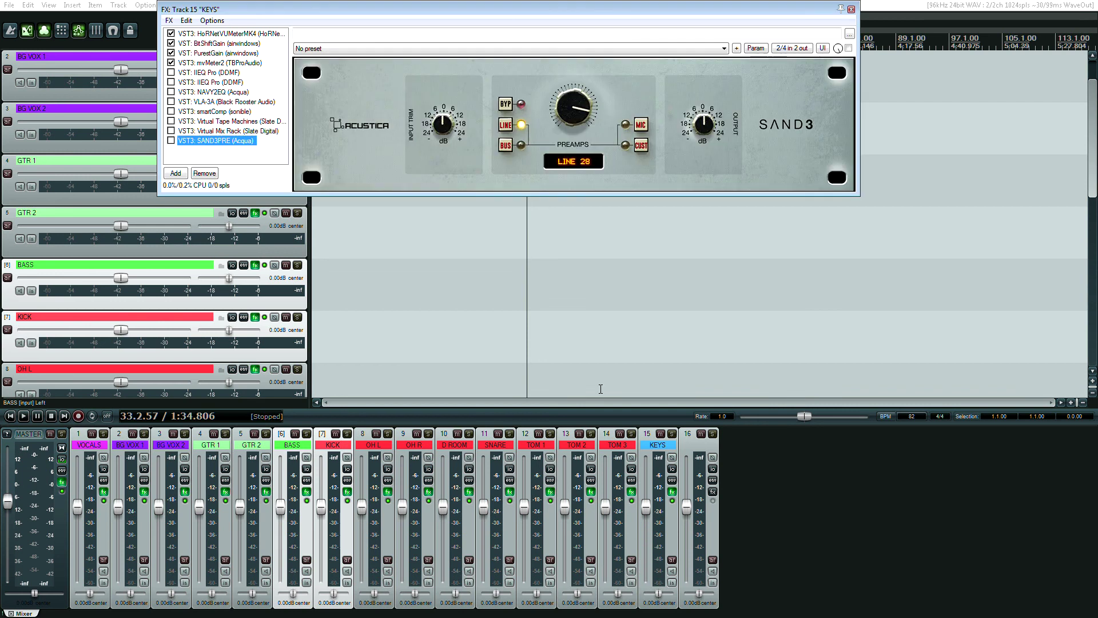
left_click(208, 34)
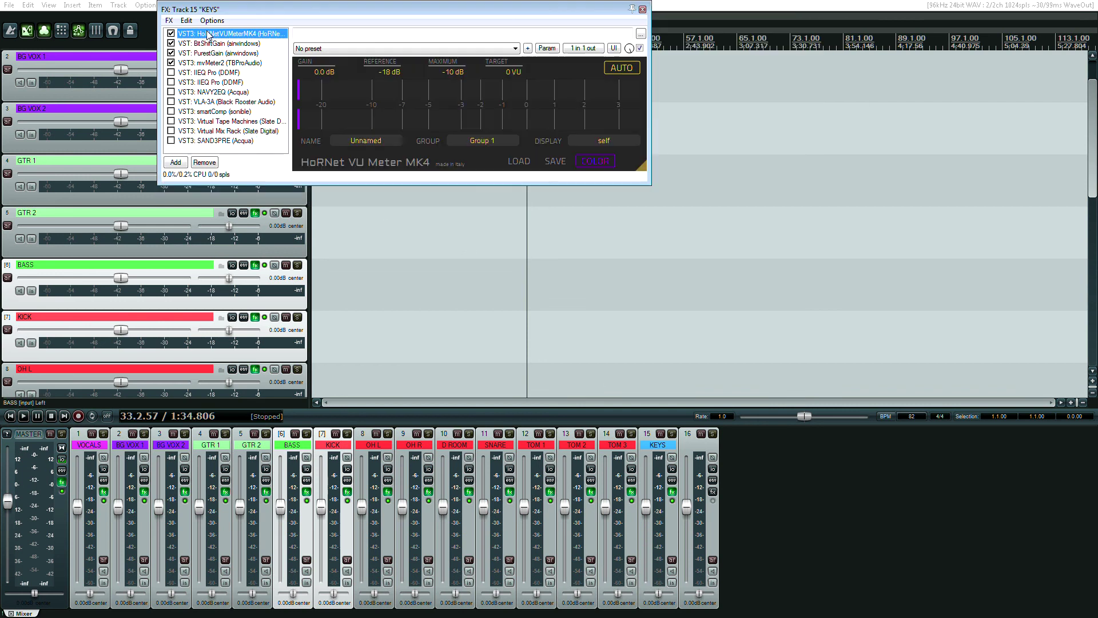
left_click_drag(326, 12, 315, 79)
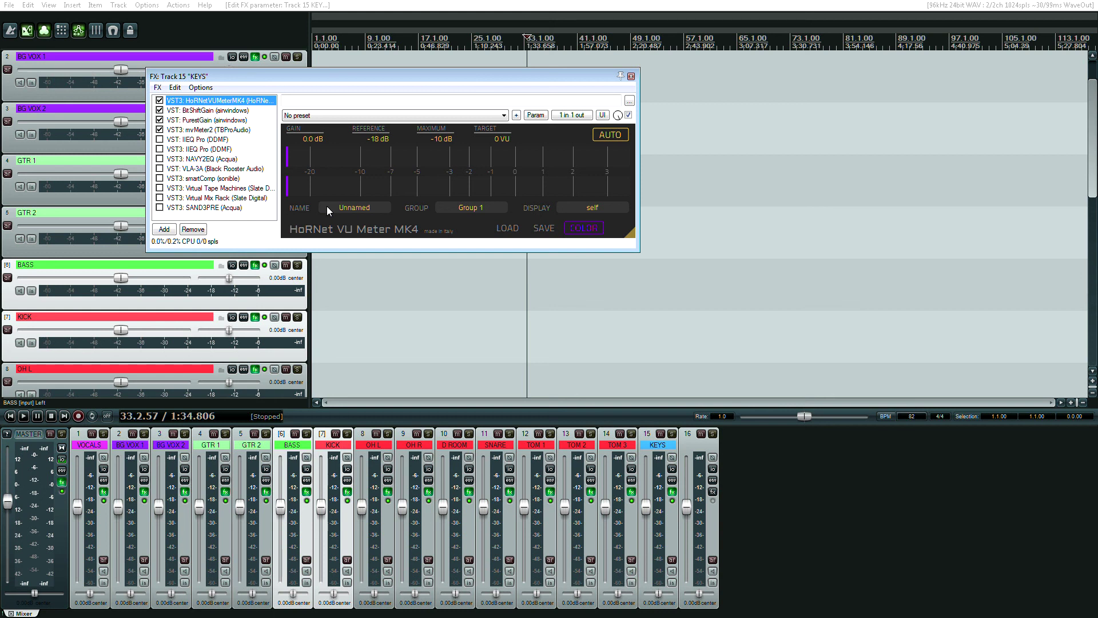
key("Down")
key("Down")
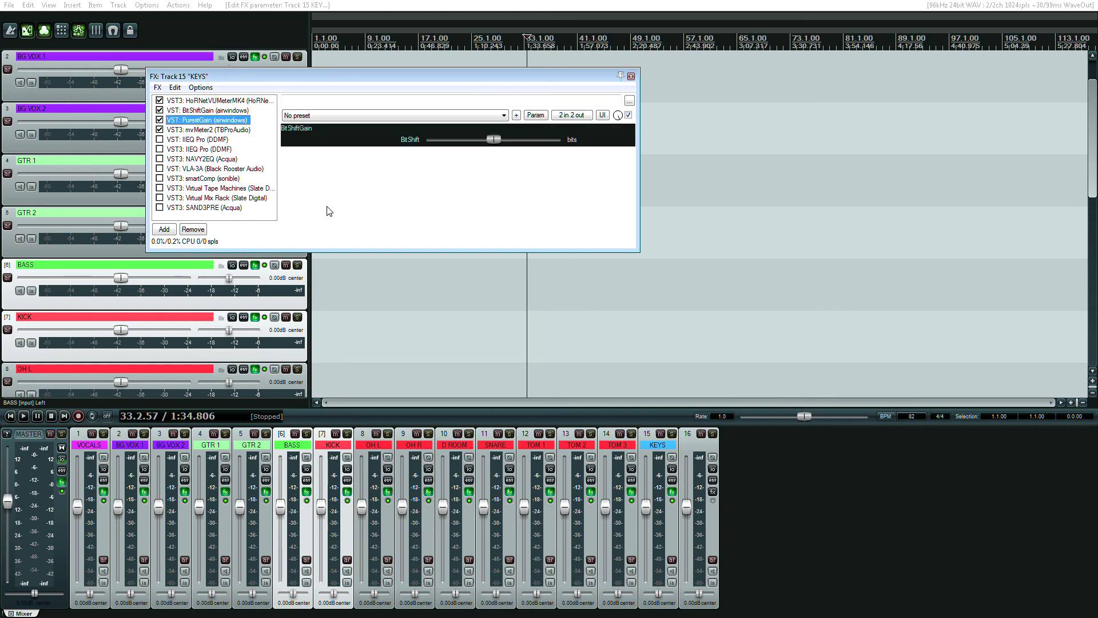
key("Down")
key("Down")
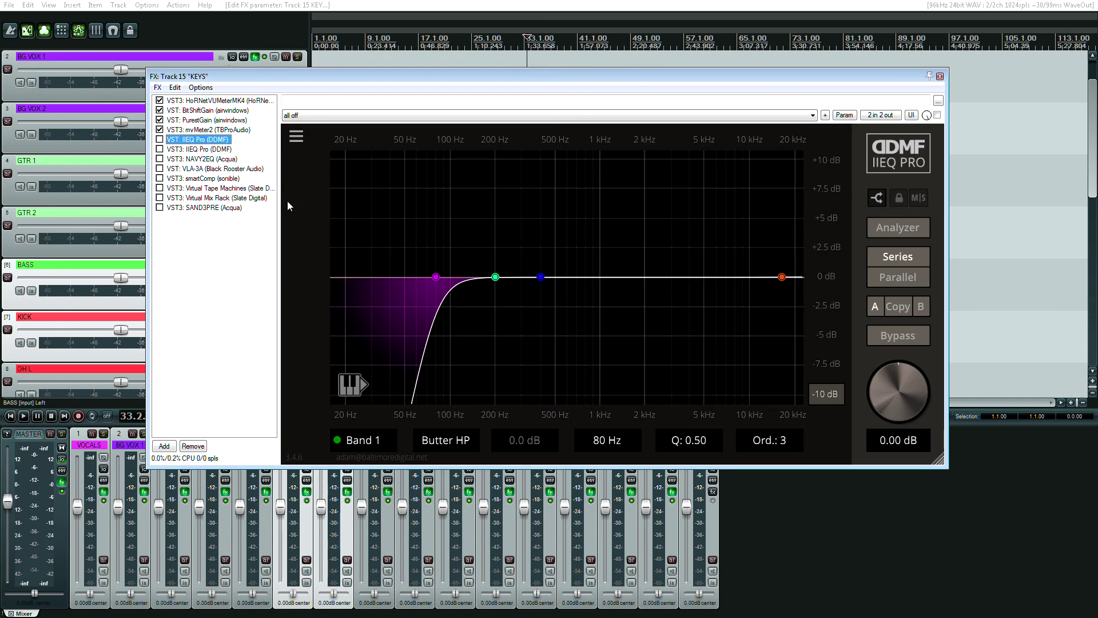
key("Down")
key("Down")
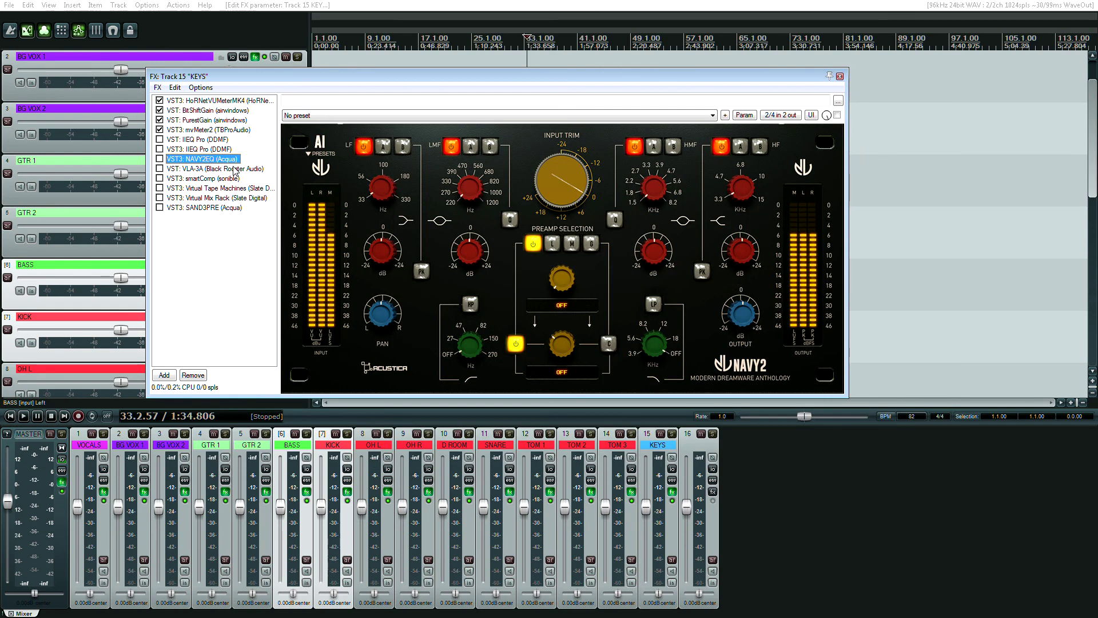
View VLA-3A, smartComp, Virtual Tape Machines, Virtual Mix Rack and SAND3PRE on KEYS, and close the effects chain
left_click(229, 169)
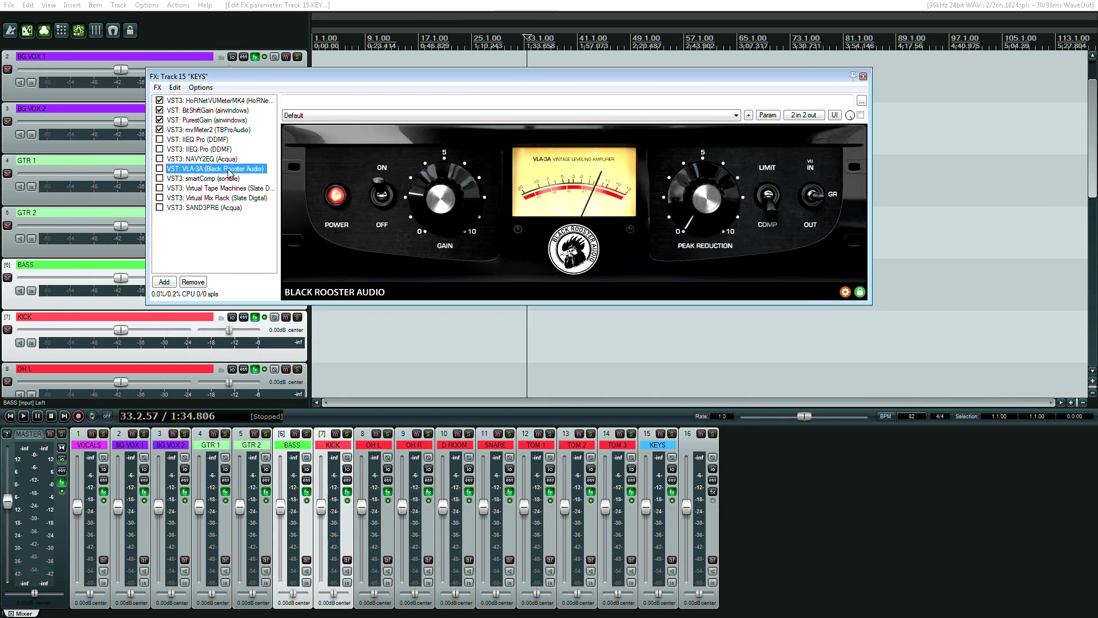
key("Down")
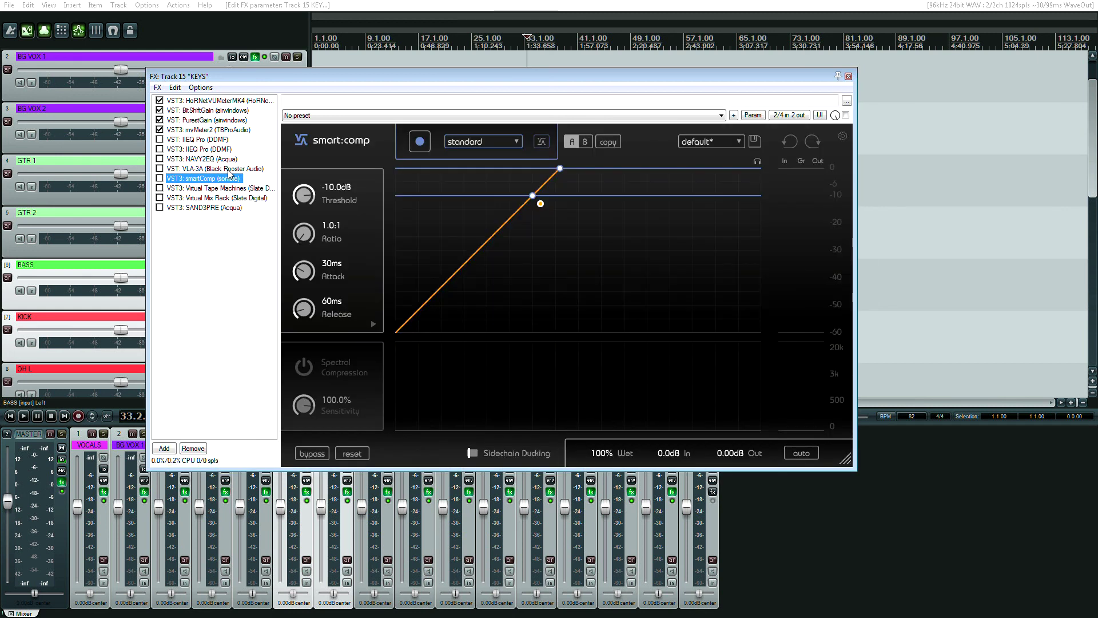
key("Down")
key("Down")
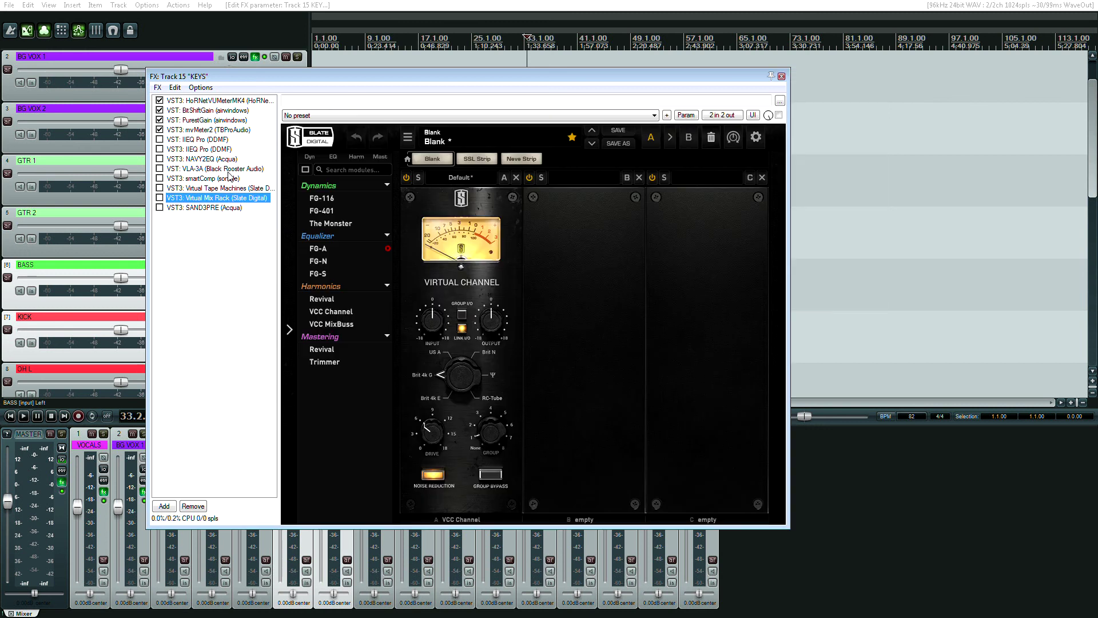
key("Down")
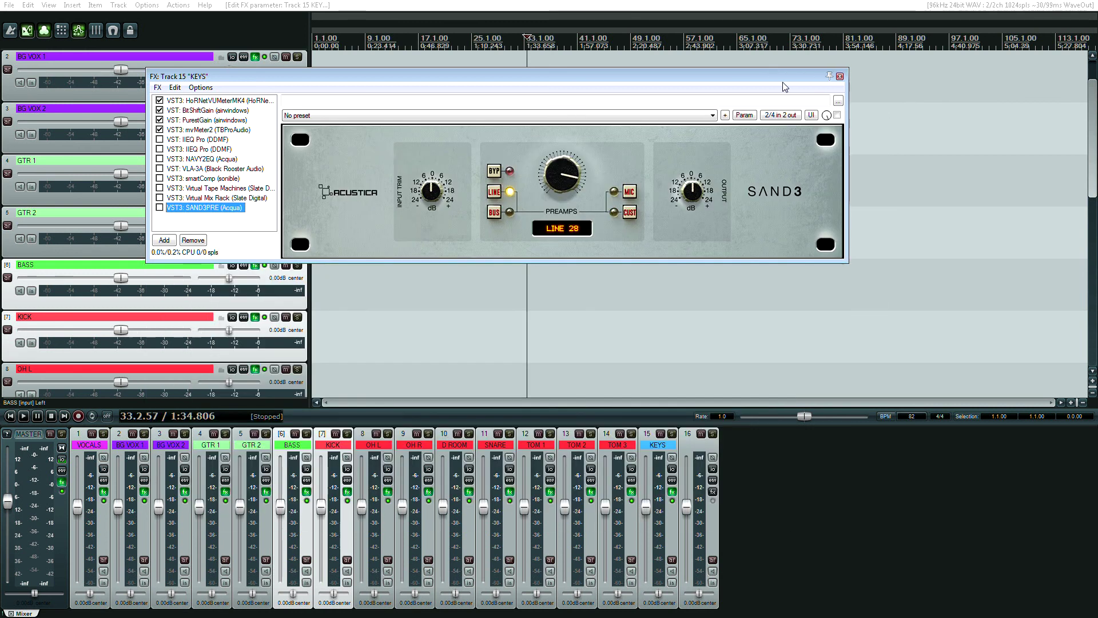
left_click(839, 76)
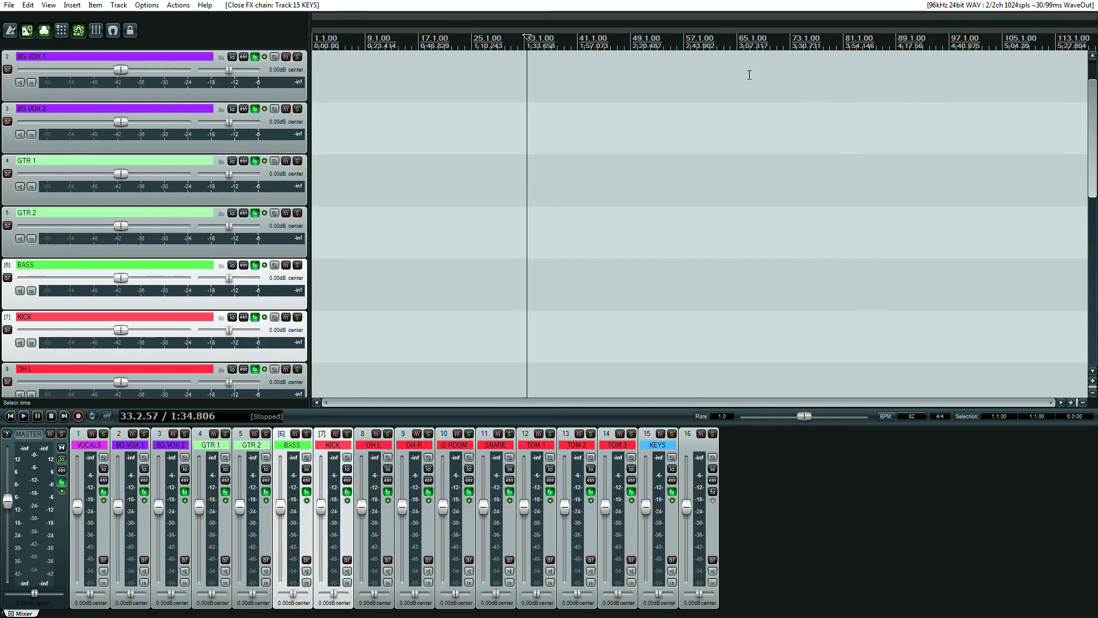
Select only the BASS track and return the edit cursor to the project start
left_click(508, 264)
left_click(478, 275)
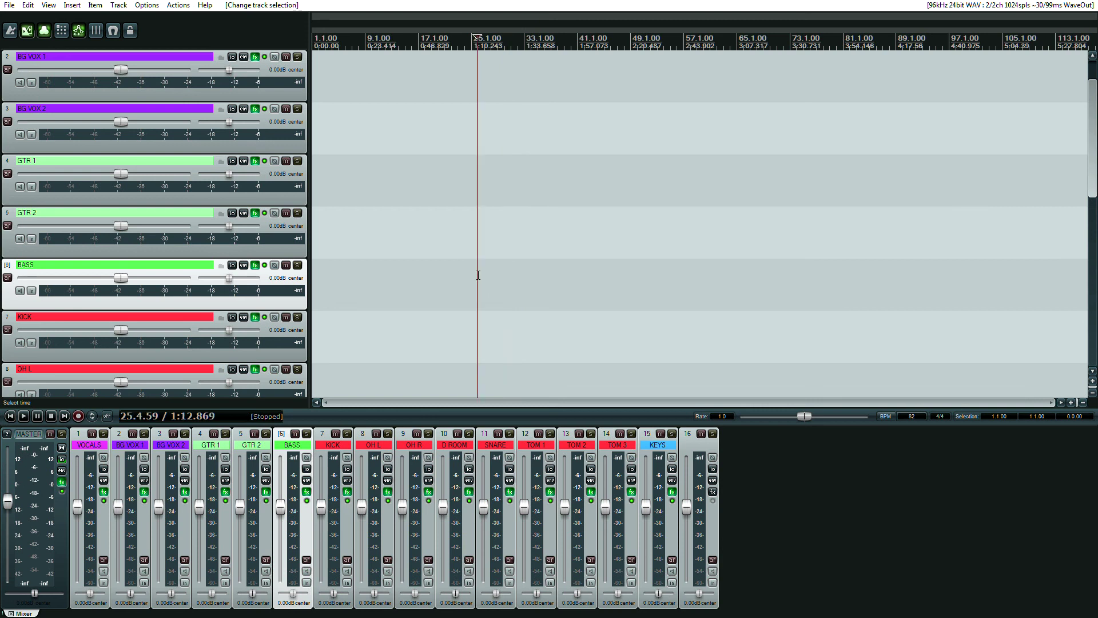
left_click(628, 289)
key("Home")
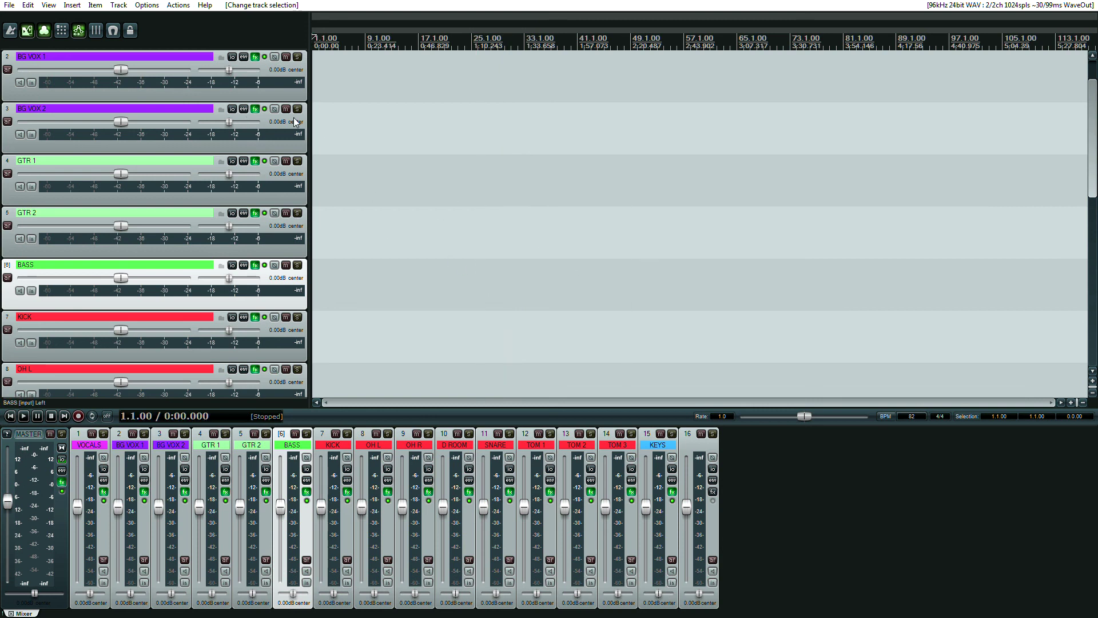